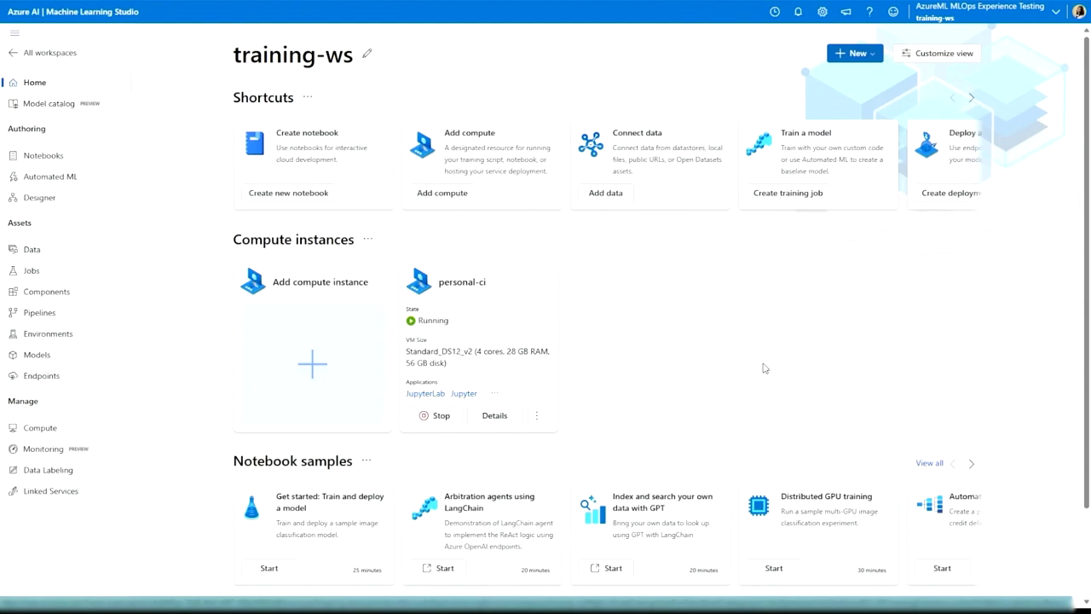
Open the personal-ci compute instance in VS Code (Web) and run the notebook cell that creates the my_sf_demo_connection Snowflake connection
click(90, 431)
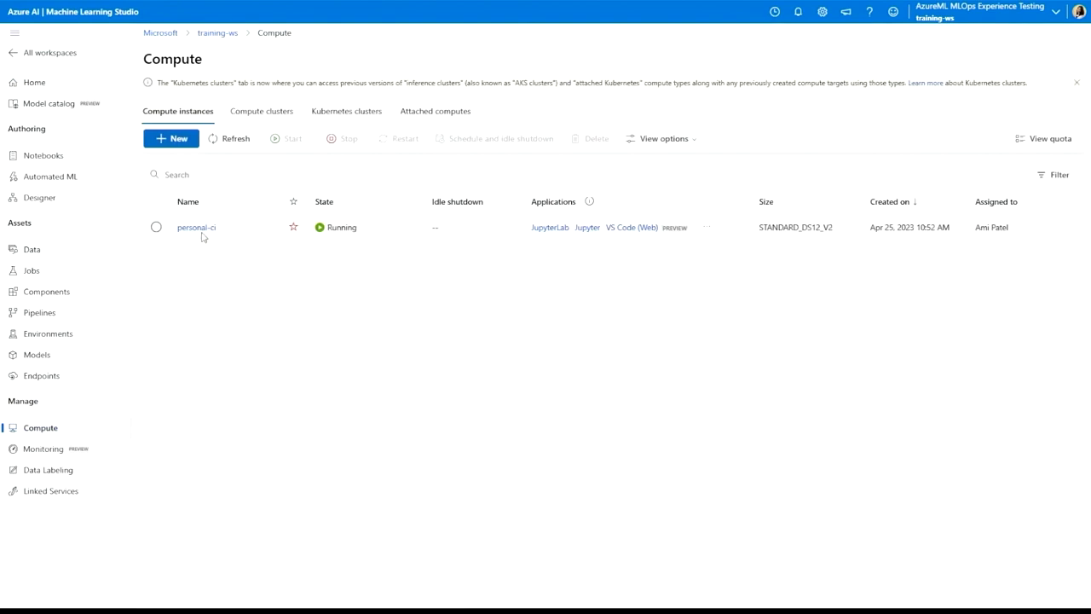
click(642, 229)
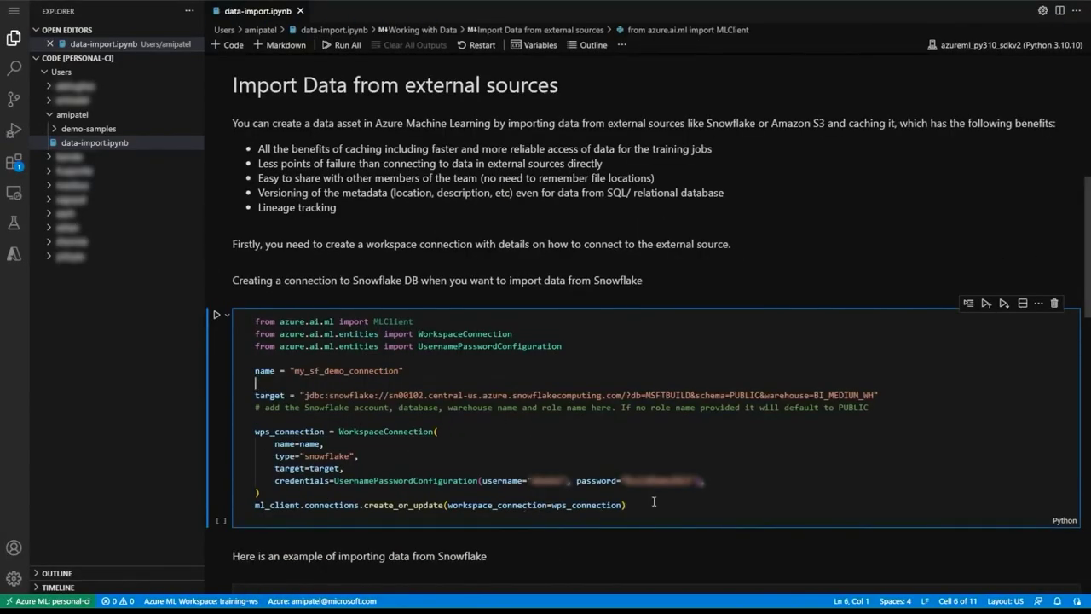
key(shift+Return)
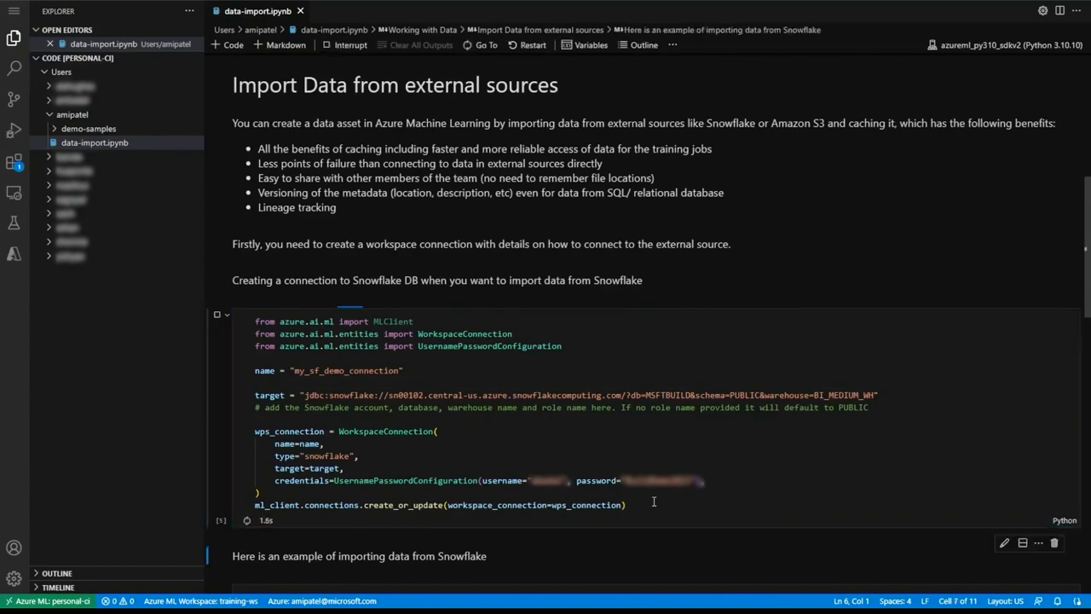
Run the DataImport cell that imports AML_CREDITCARD_v2 from Snowflake as credit-card-trng-dataset
scroll(654, 502, down, 5)
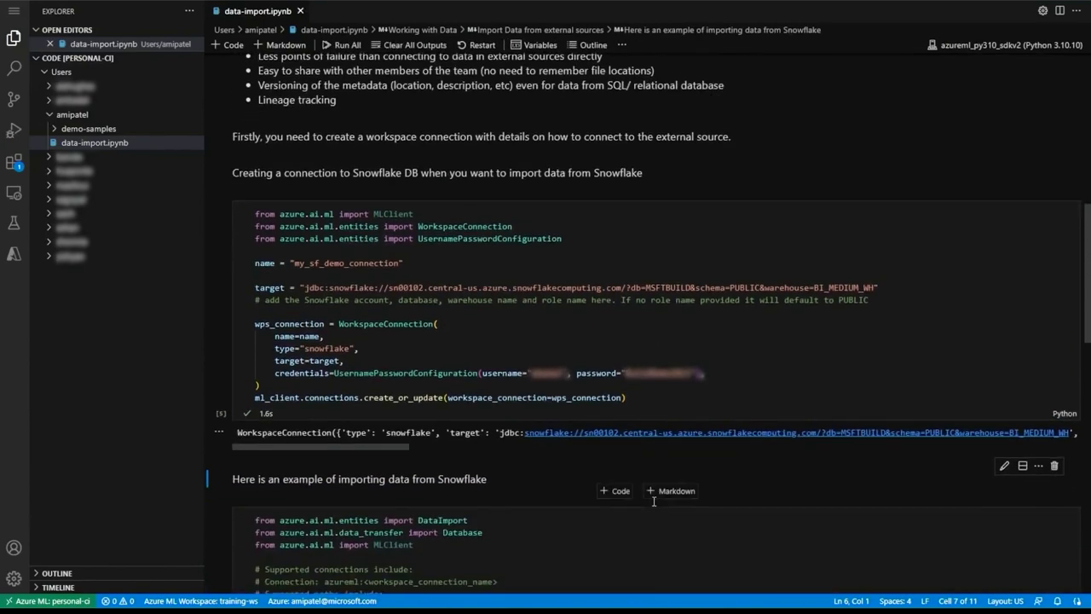
scroll(654, 501, down, 3)
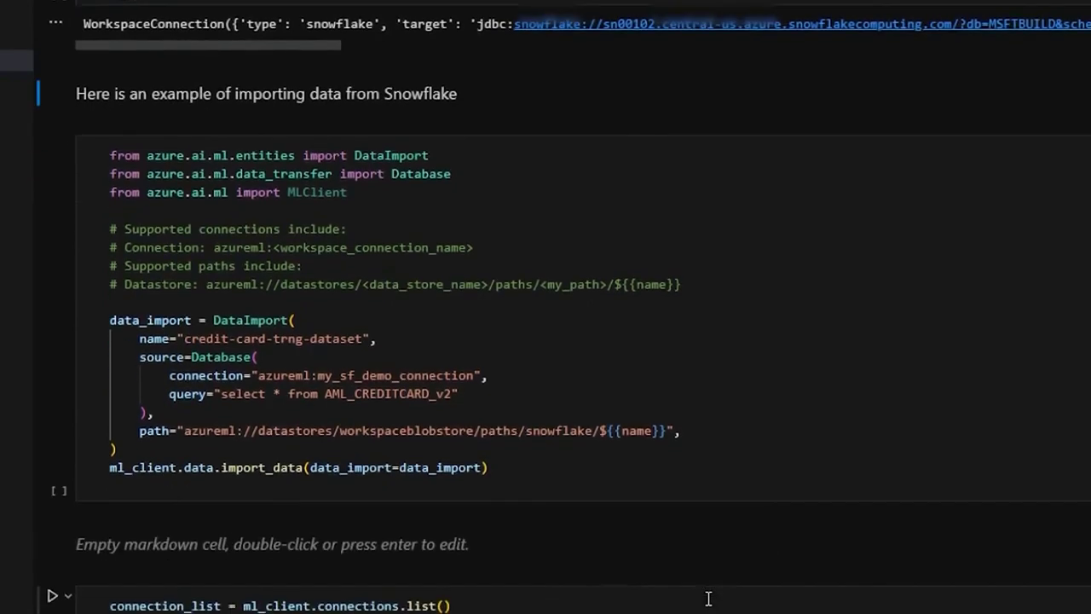
scroll(767, 382, down, 1)
click(767, 382)
key(shift+Return)
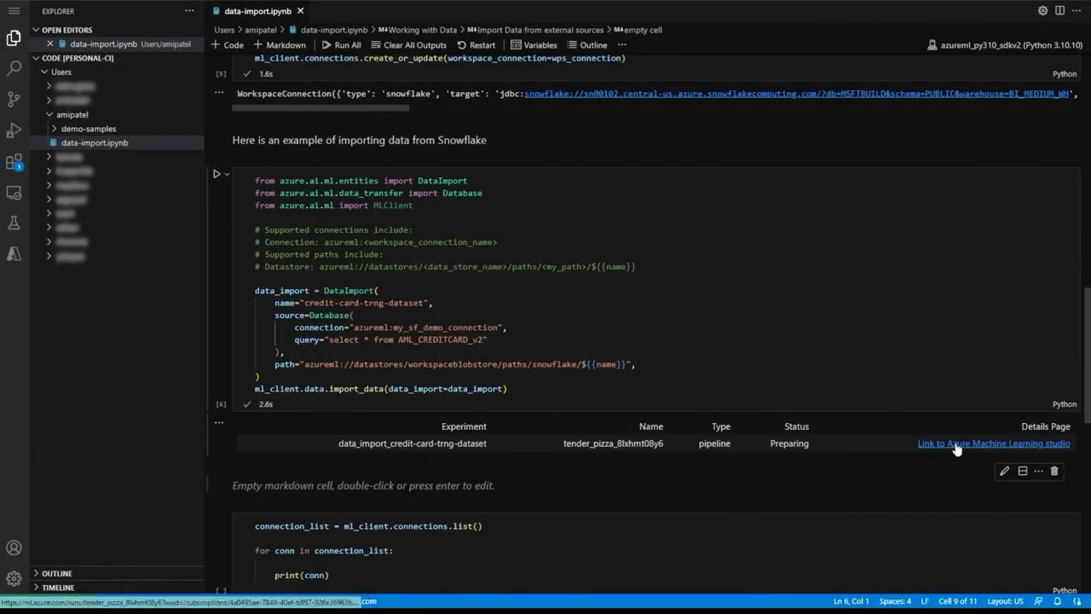
Open the import job in Azure Machine Learning studio, refresh the import_data_database step's status and open its output data asset
click(955, 445)
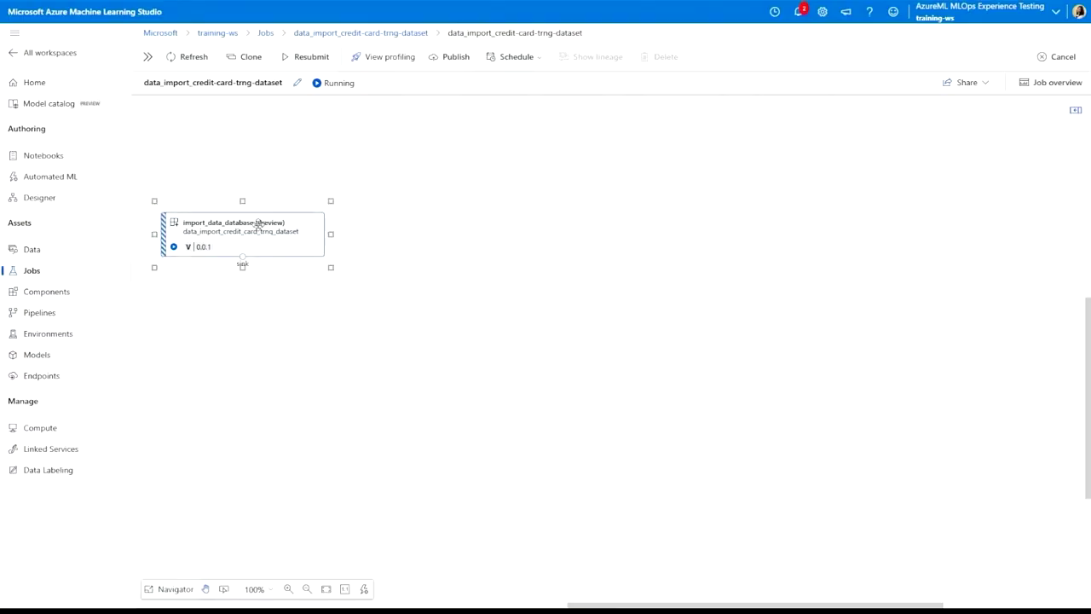
click(259, 223)
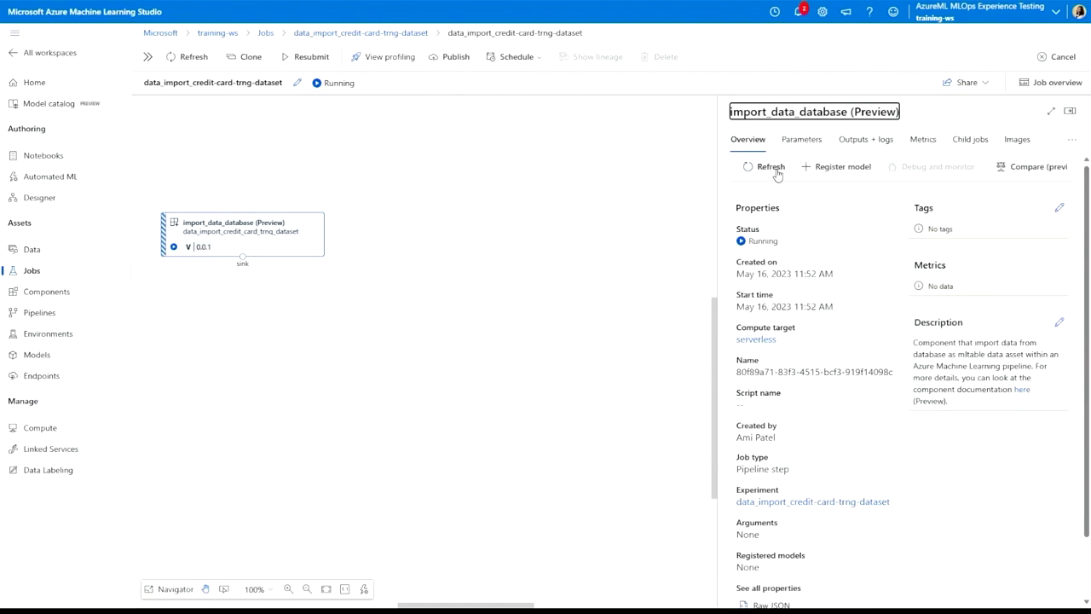
click(771, 168)
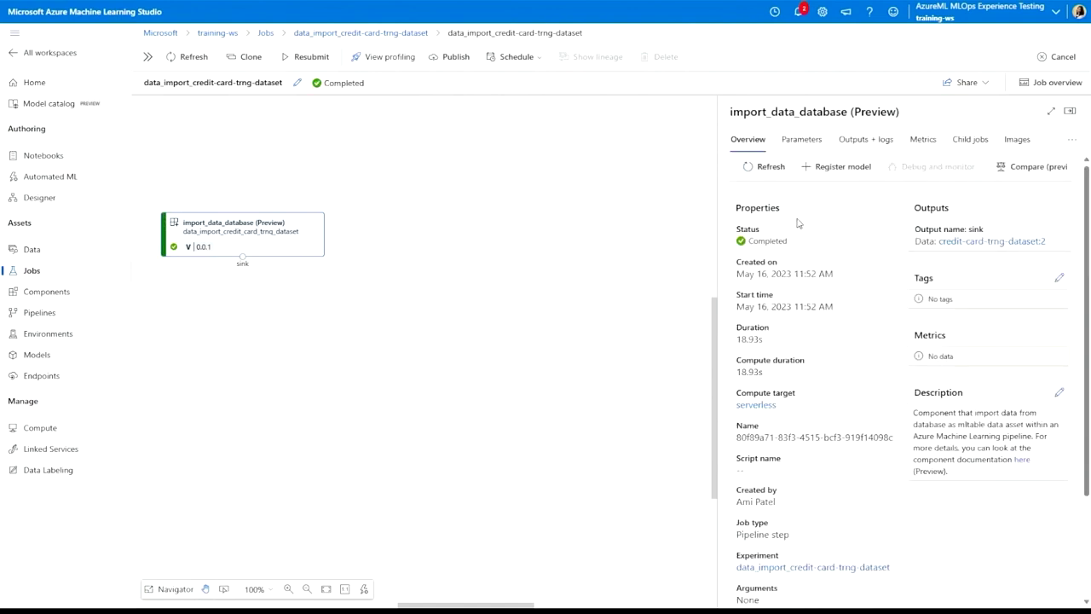
click(954, 243)
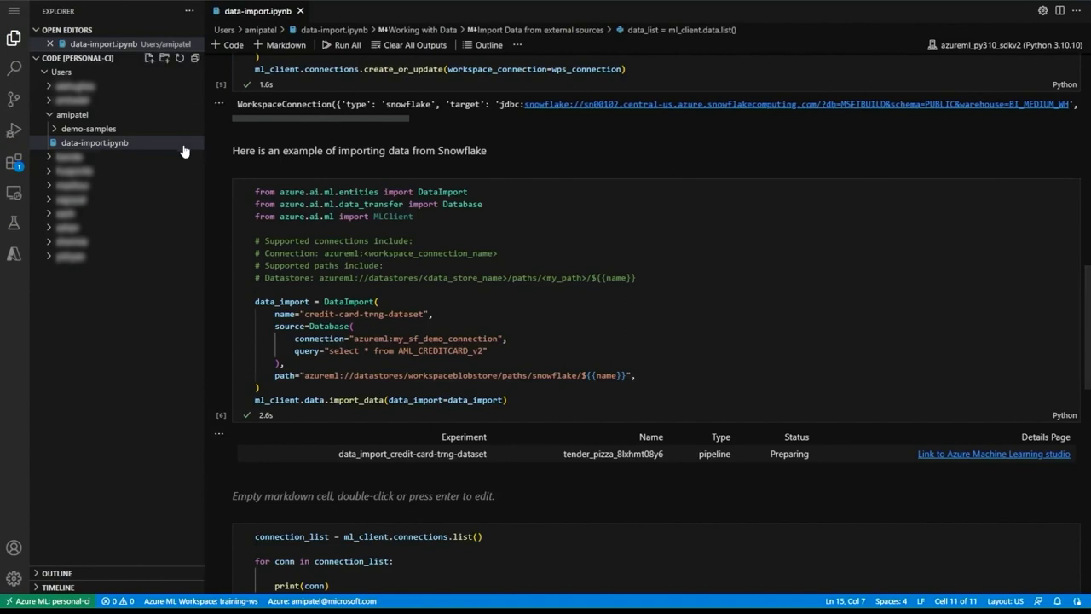
Back in VS Code, add the credit-card-fraud-model.ipynb notebook to the personal user folder and open it
right_click(136, 116)
click(151, 283)
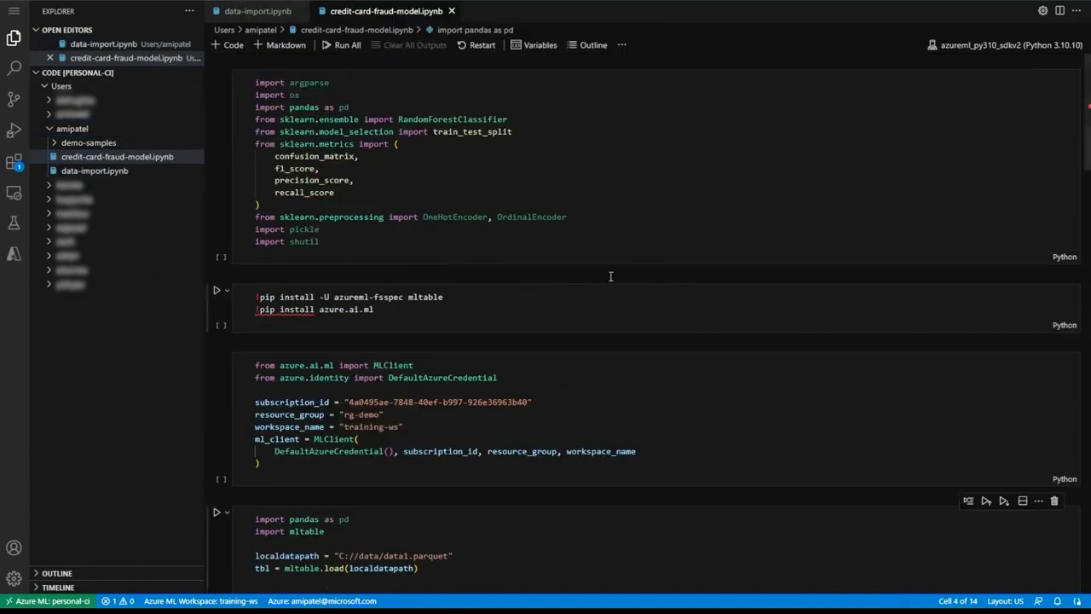
Replace the local parquet loading lines with ml_client.data.get("credit-card-trng-dataset", version="2") assigned to data_asset and tbl = mltable.load(data_asset.path)
scroll(404, 568, down, 6)
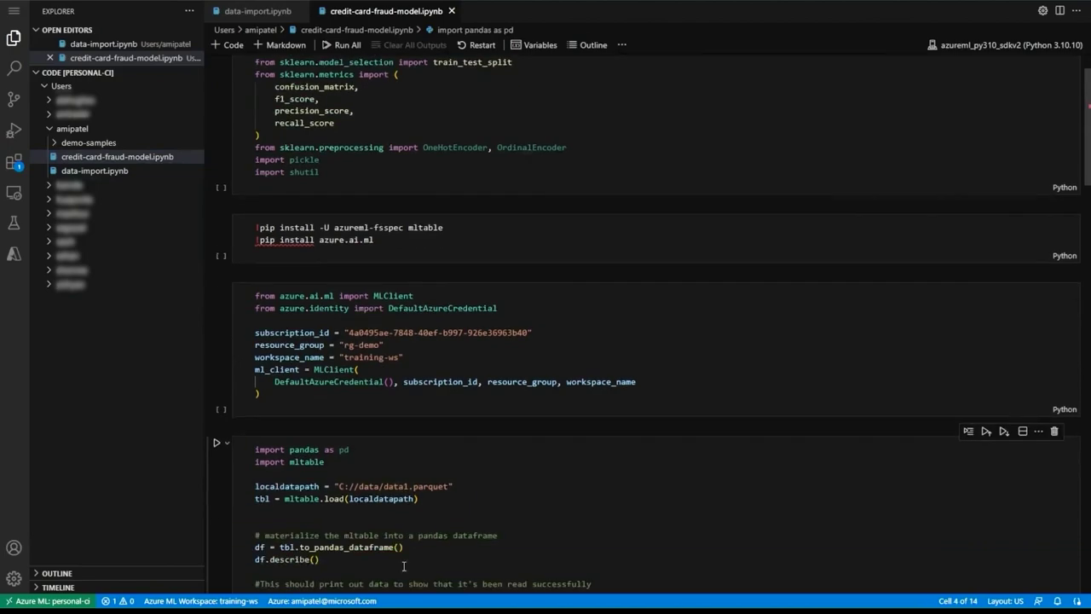
scroll(404, 566, down, 2)
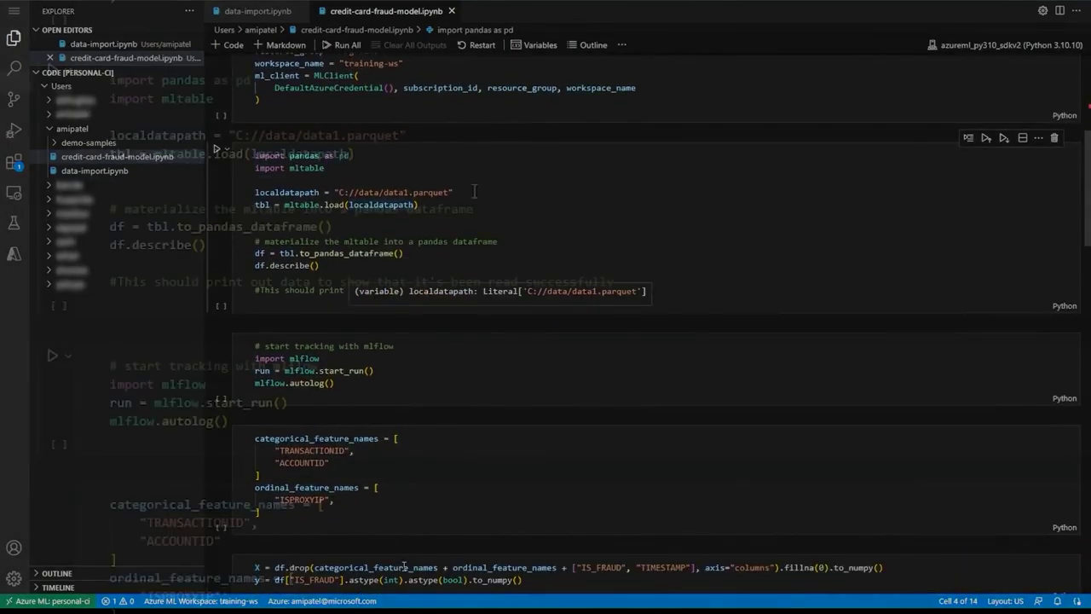
drag(432, 286, 281, 261)
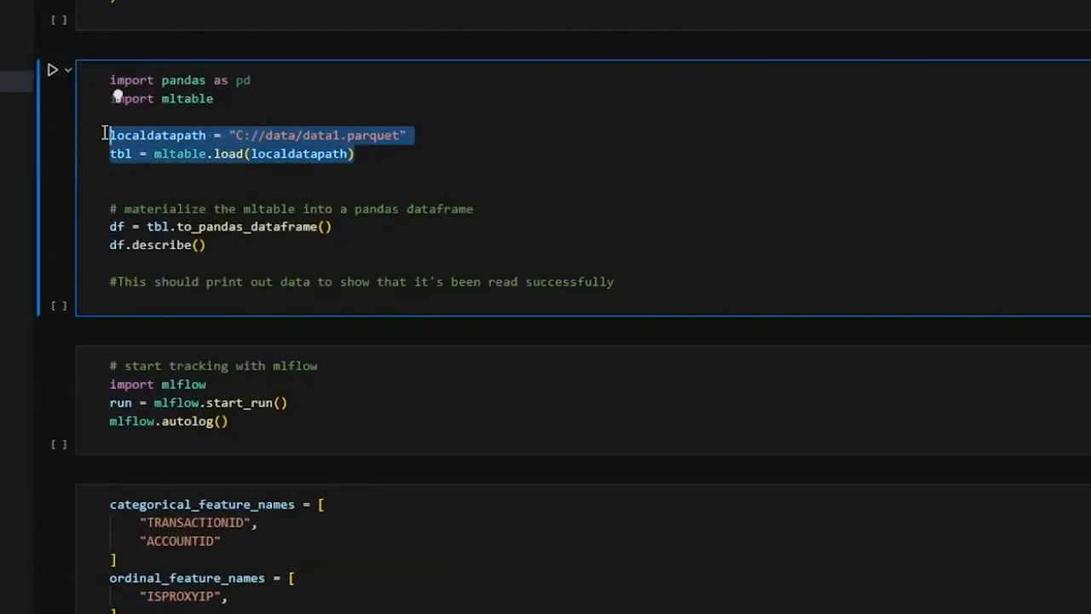
text(data_asset = ml_client.data.get("credit-card-trng-dataset", version="2") tbl = mltable.load(data_asset.path))
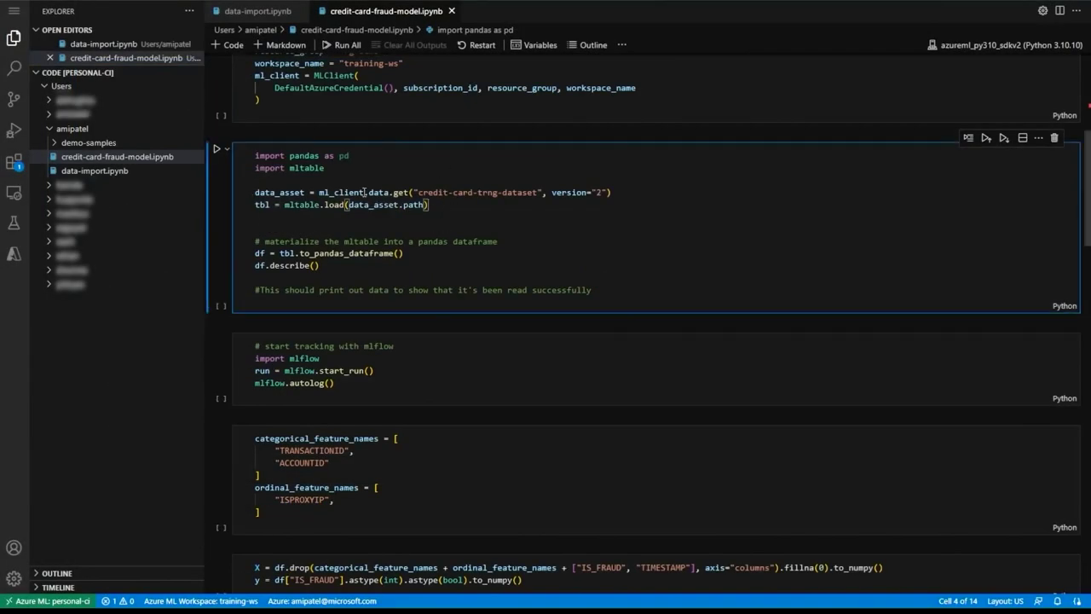
Import the credit-card-fraud-model notebook to a Python script, review the generated code and save it as train.py
right_click(197, 157)
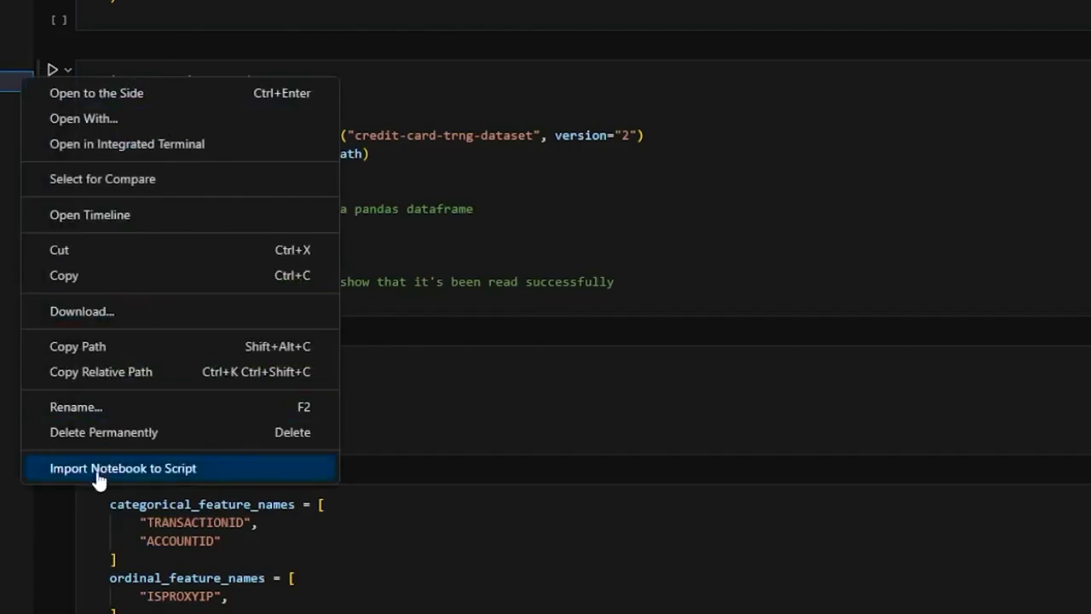
click(98, 470)
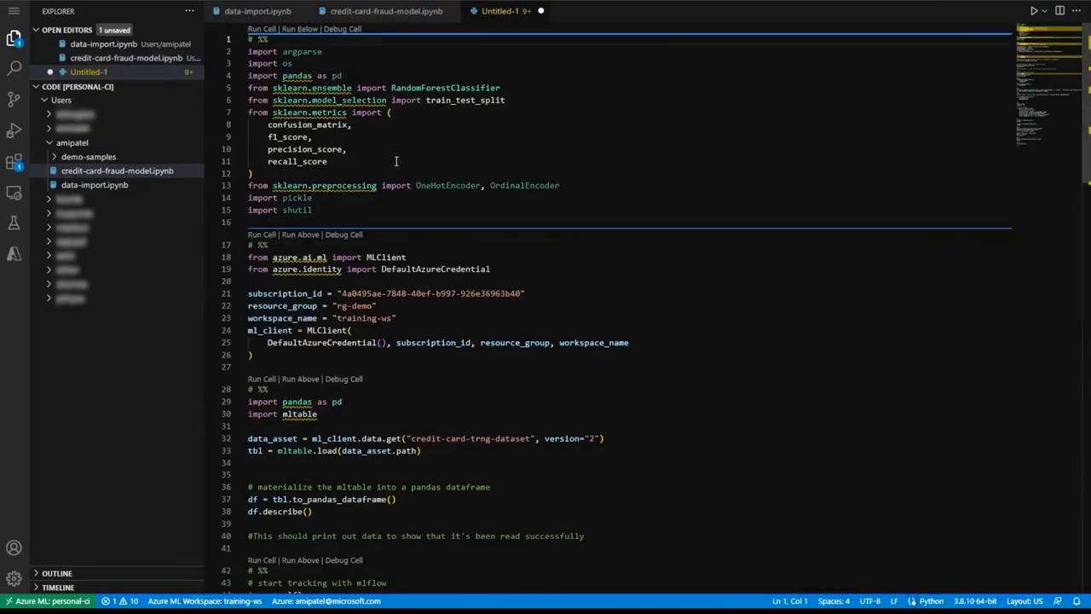
scroll(380, 332, down, 10)
scroll(380, 332, down, 4)
scroll(380, 332, up, 12)
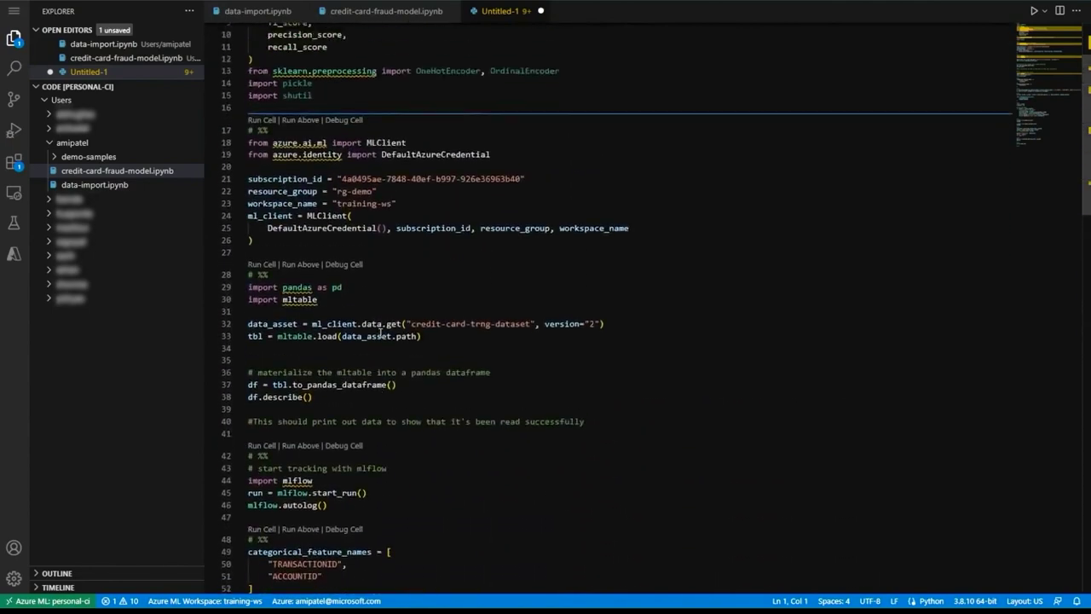
scroll(380, 333, up, 3)
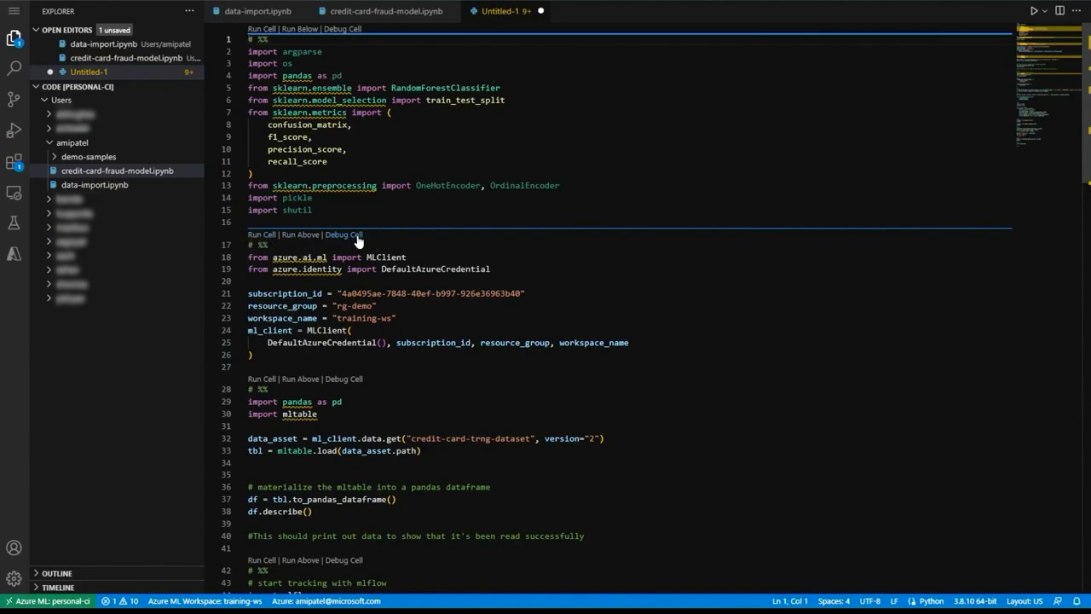
key(ctrl+s)
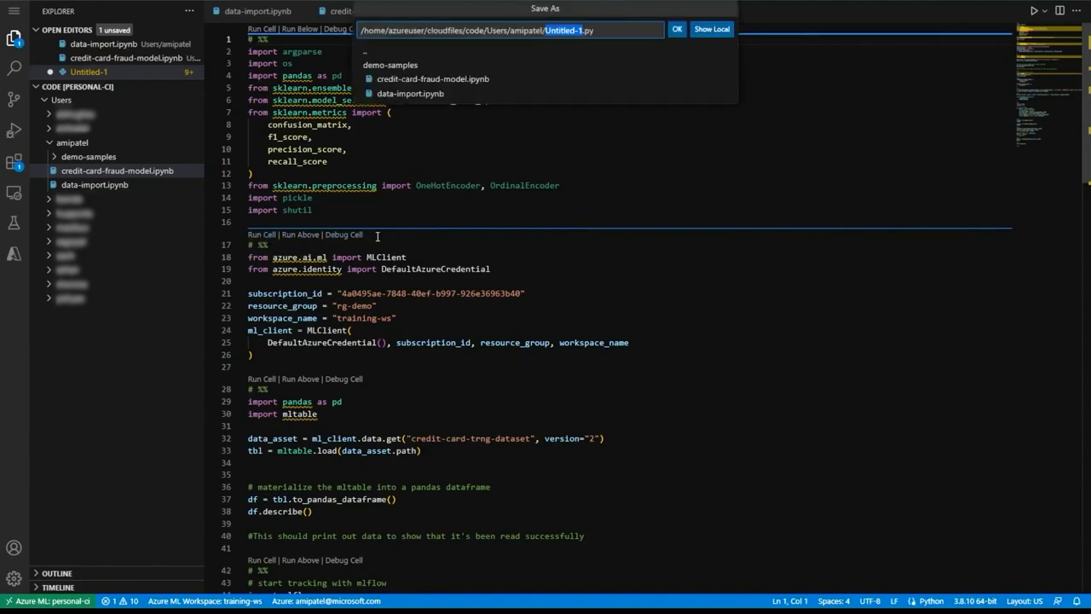
text(train)
key(Return)
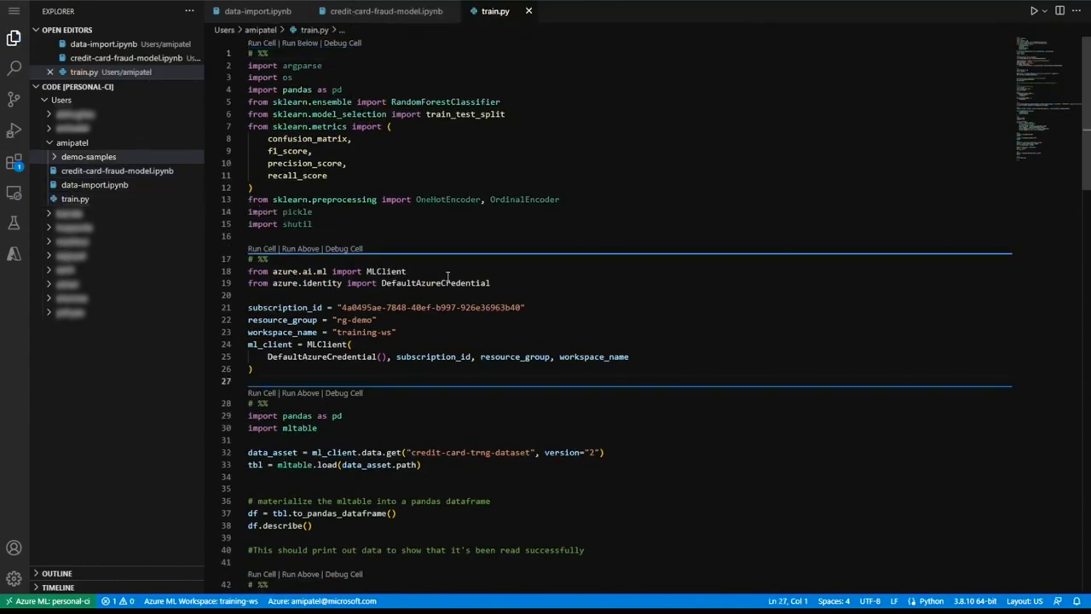
Create an Azure ML job from train.py using the Command Job schema
key(ctrl+shift+e)
right_click(184, 201)
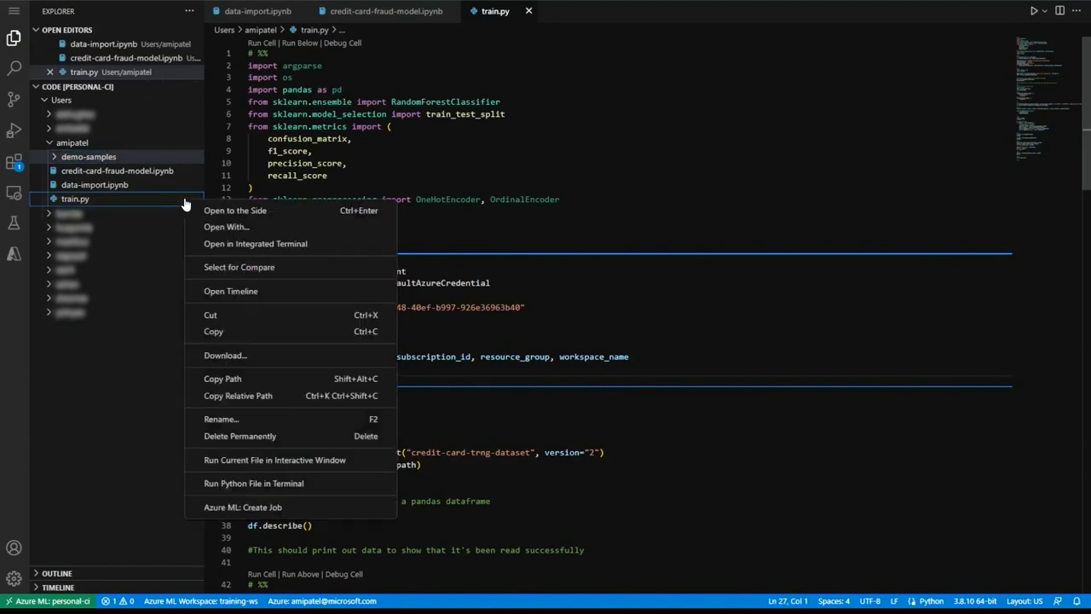
click(308, 508)
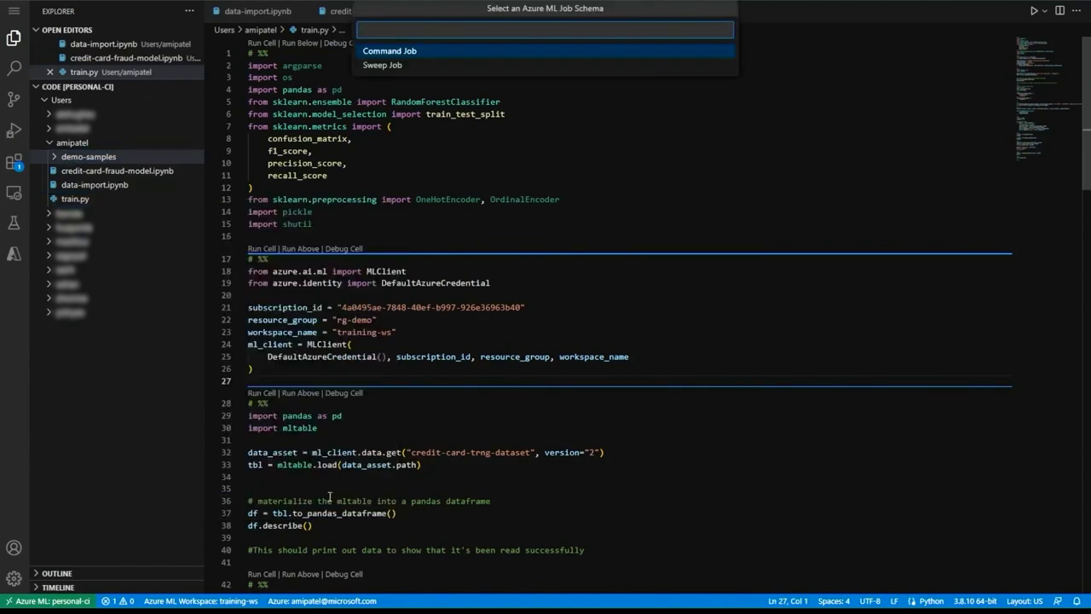
click(503, 51)
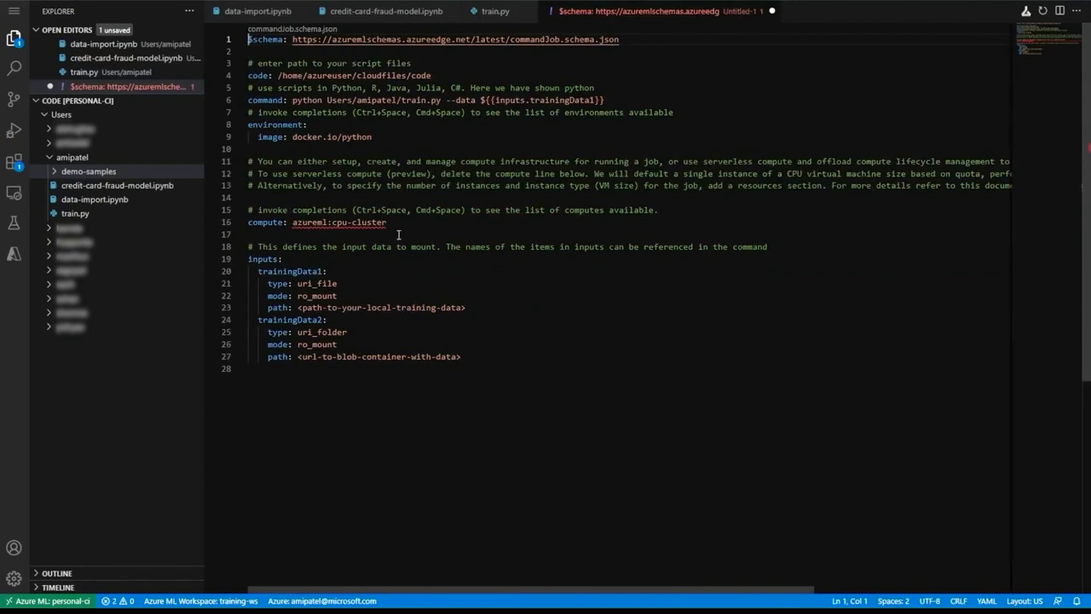
Delete the compute setting and its comments from the job YAML, keeping one blank line before the inputs comment
drag(406, 228, 243, 153)
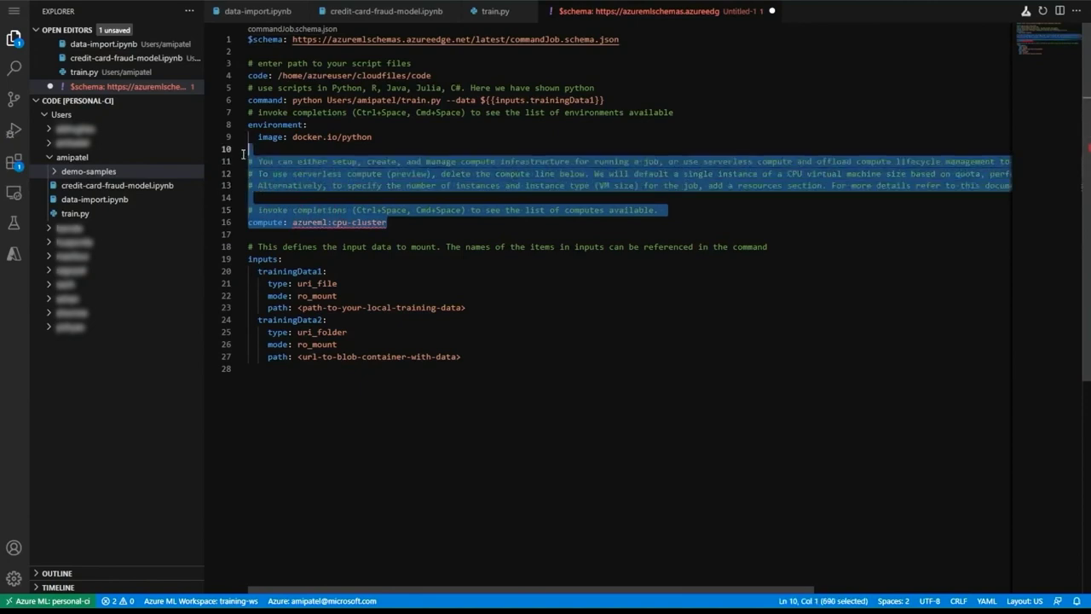
key(Delete)
key(Delete)
key(Delete)
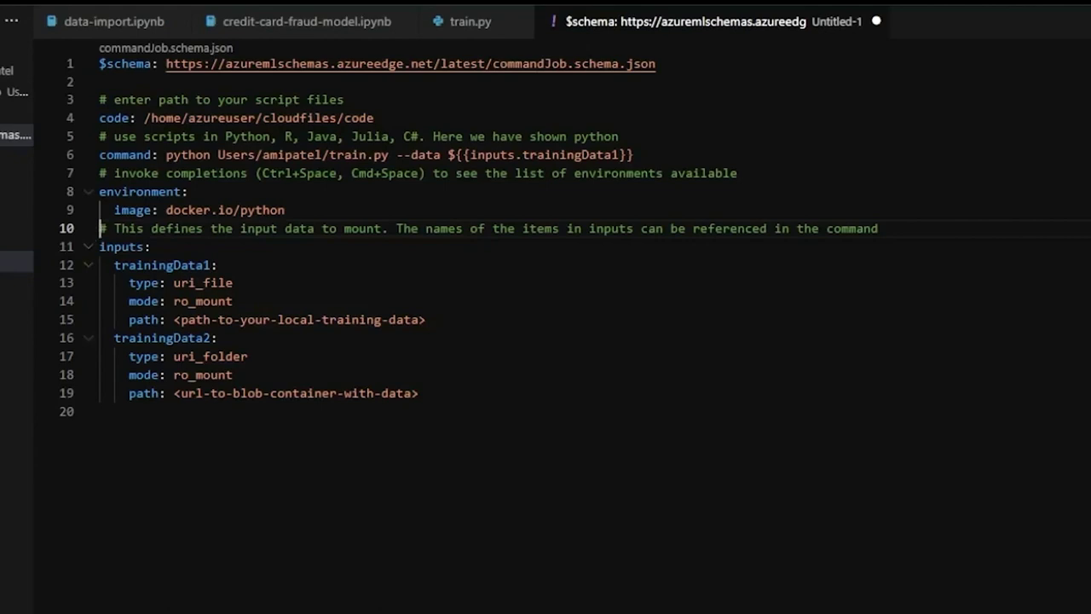
key(Return)
Replace the inputs block with mltable trainingData1 at azureml:credit-card-tng-dataset:3, and add outputs model_output (custom_model, rw_mount) and run_id_output (uri_file)
drag(419, 410, 99, 265)
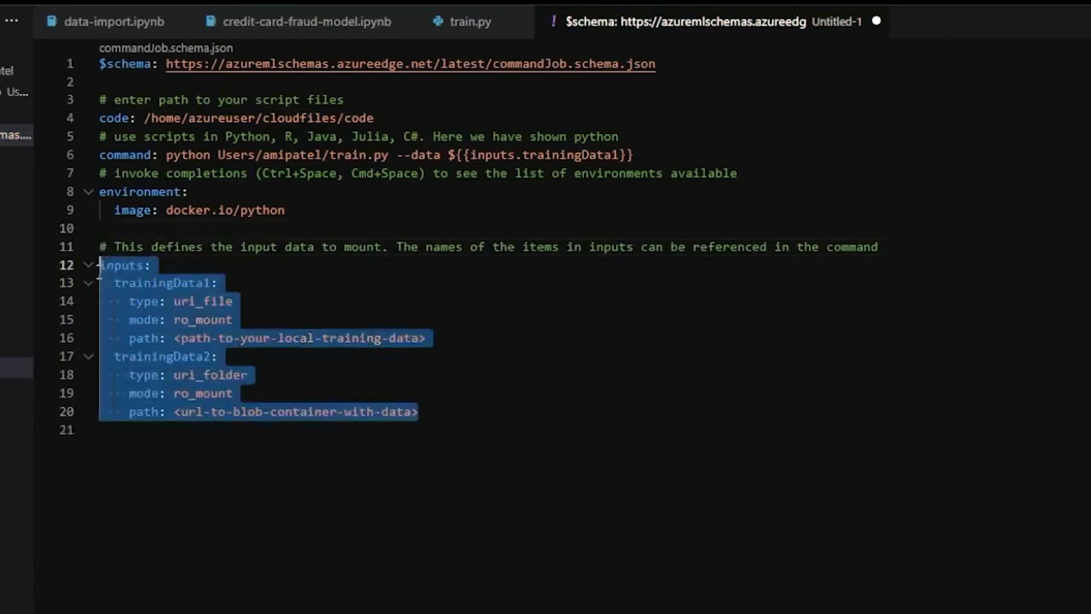
text(inputs:   trainingData1:     type: mltable     path: azureml:credit-card-tng-dataset:3 outputs:   model_output:     type: custom_model     mode: rw_mount   run_id_output:     type: uri_file)
Replace the job's docker.io/python image with the registered environment azureml:sklearn-credit:5
drag(286, 209, 164, 211)
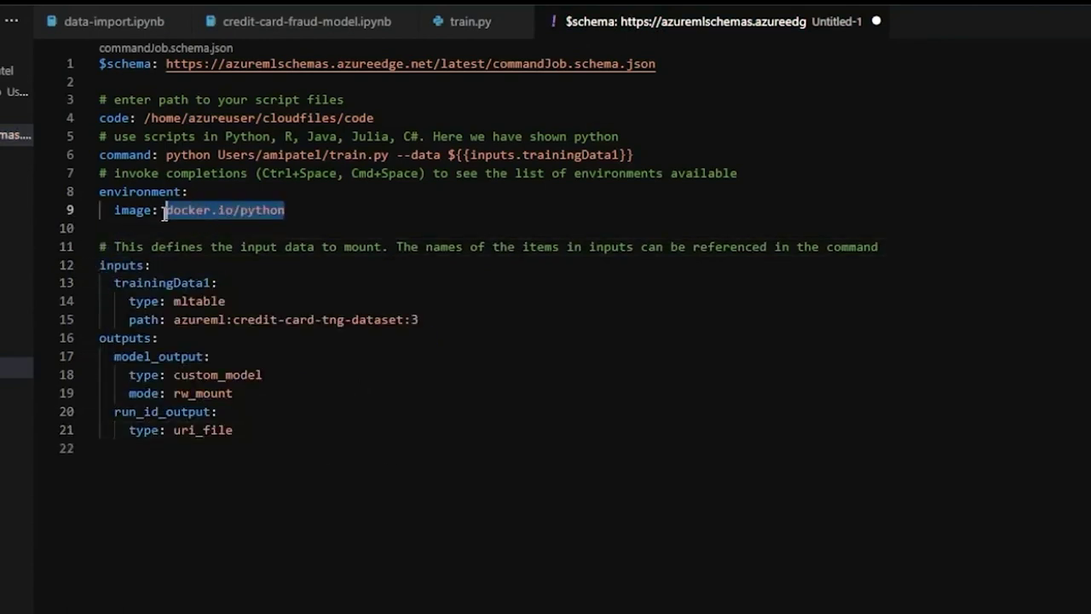
key(BackSpace)
key(BackSpace)
key(BackSpace)
key(BackSpace)
key(BackSpace)
key(BackSpace)
key(BackSpace)
key(BackSpace)
key(BackSpace)
key(BackSpace)
key(ctrl+space)
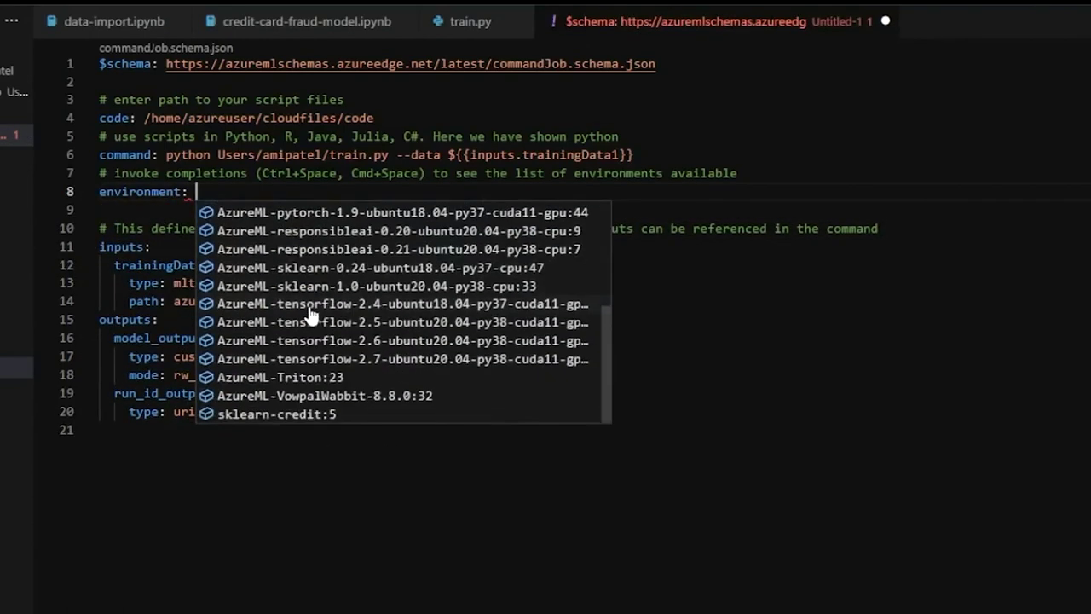
click(305, 414)
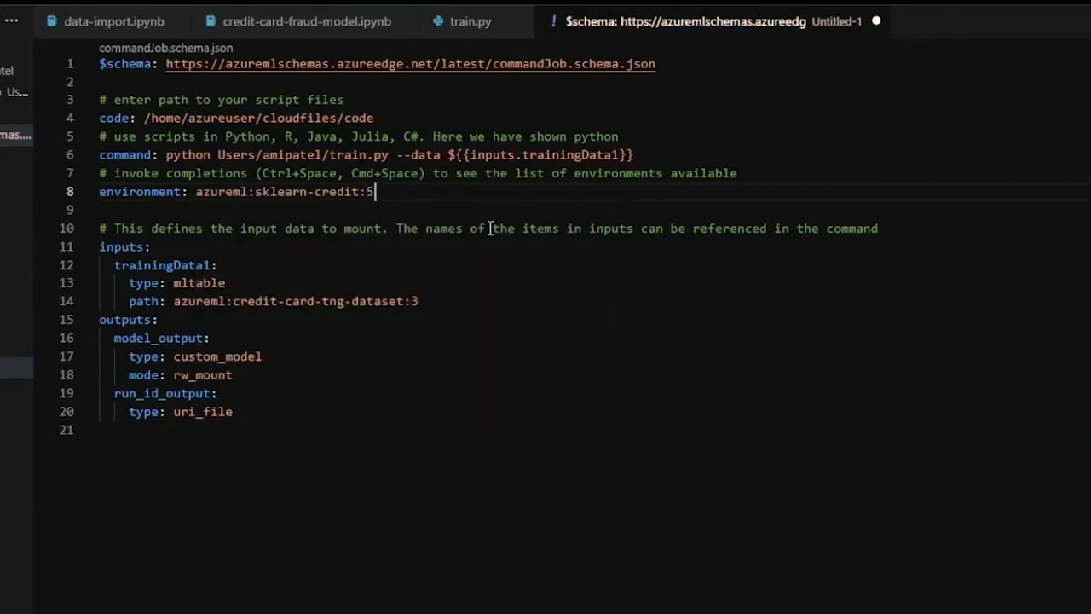
Save the job specification as job.yml and execute it as an Azure ML job
key(ctrl+s)
text(job)
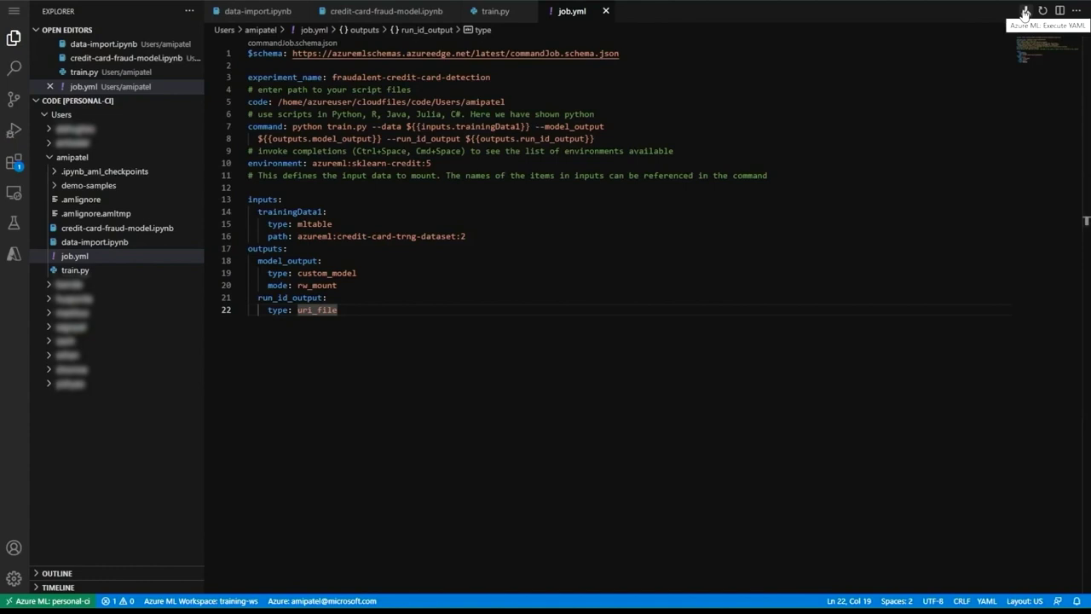
click(1025, 12)
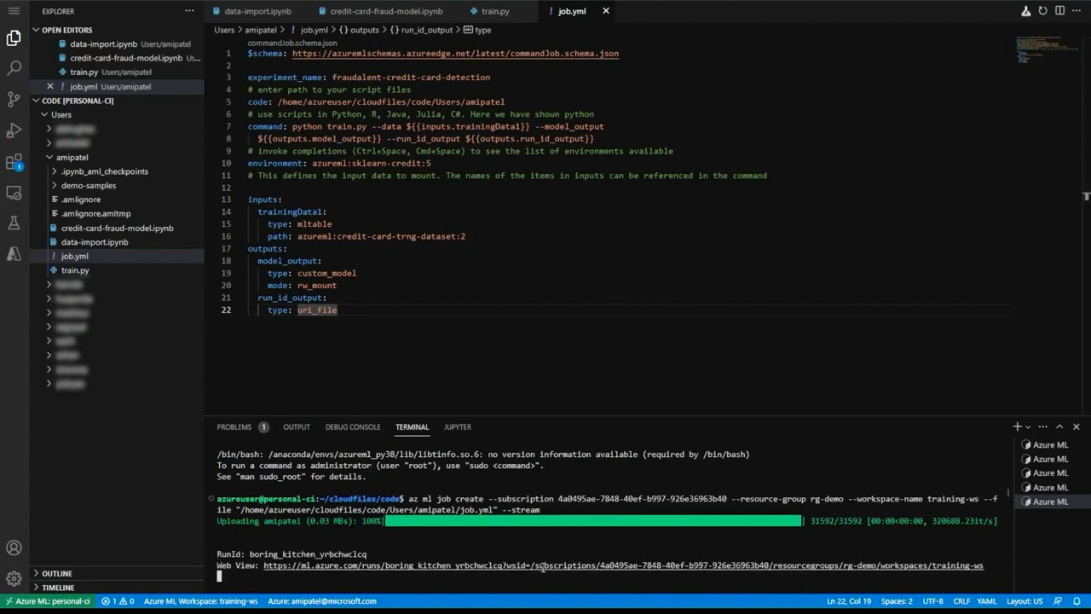
Open the submitted job's web view in the studio, check its training metrics and return to the overview
ctrl+click(542, 567)
click(515, 348)
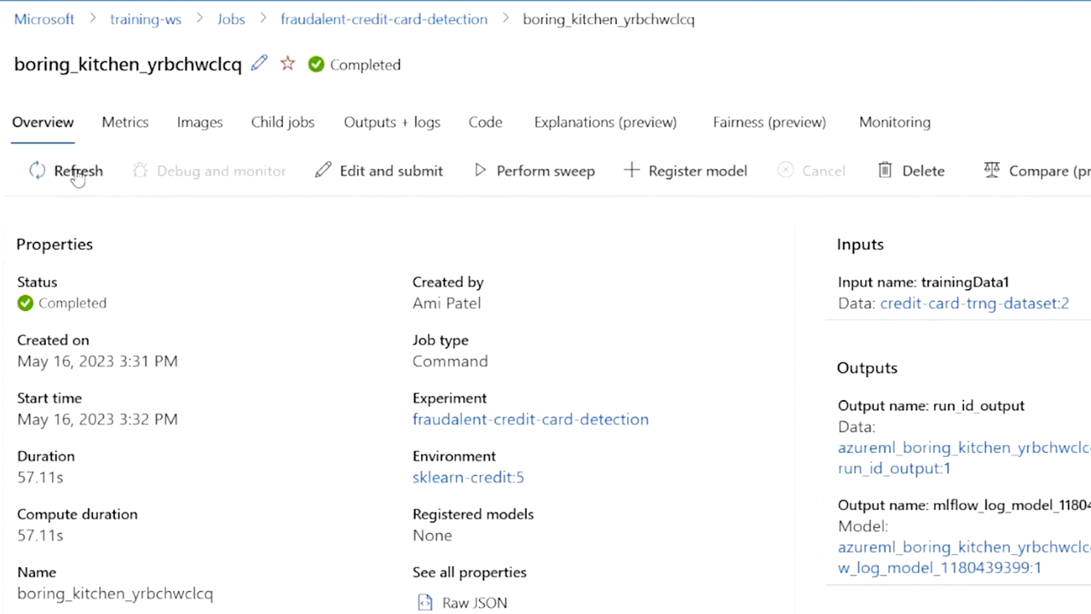
click(106, 139)
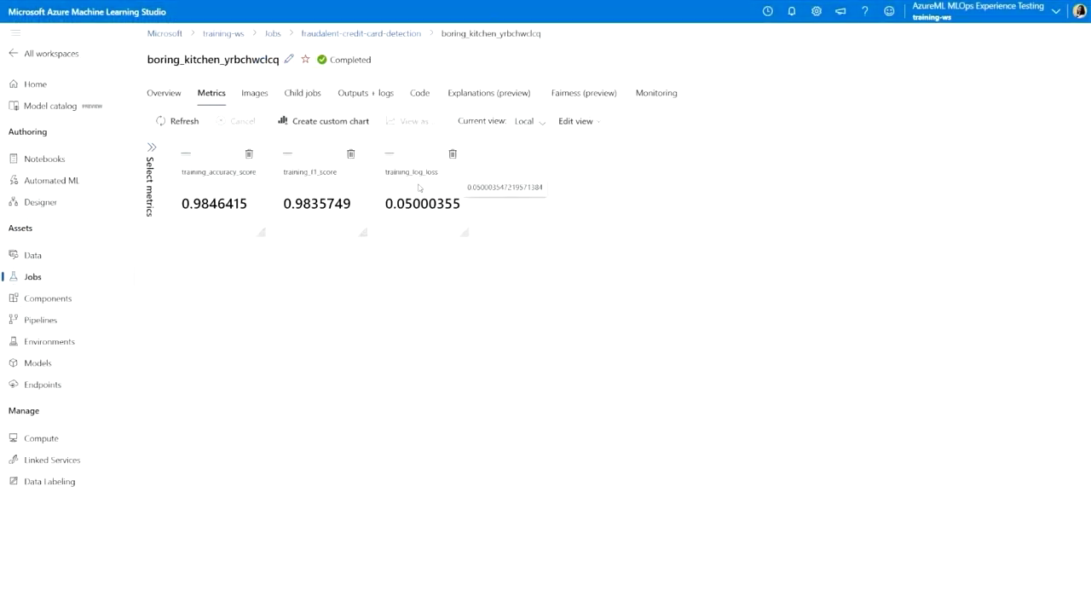
click(167, 94)
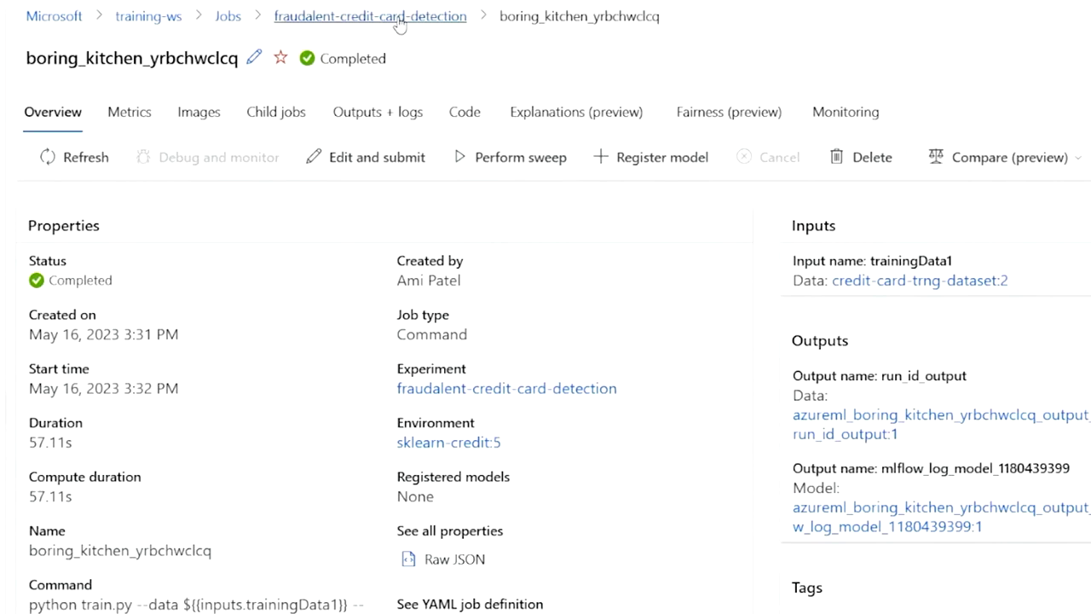
Open the fraudalent-credit-card-detection experiment and recolor the joyful_bean_1nx37bbrz9 job to orange, hex e36307
click(399, 19)
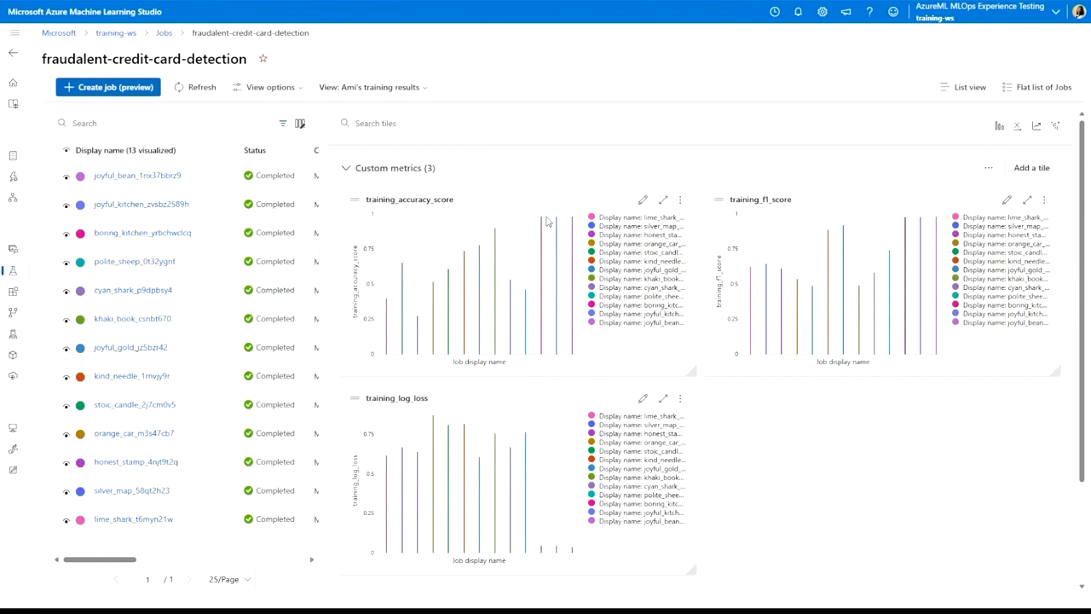
mouse_move(573, 227)
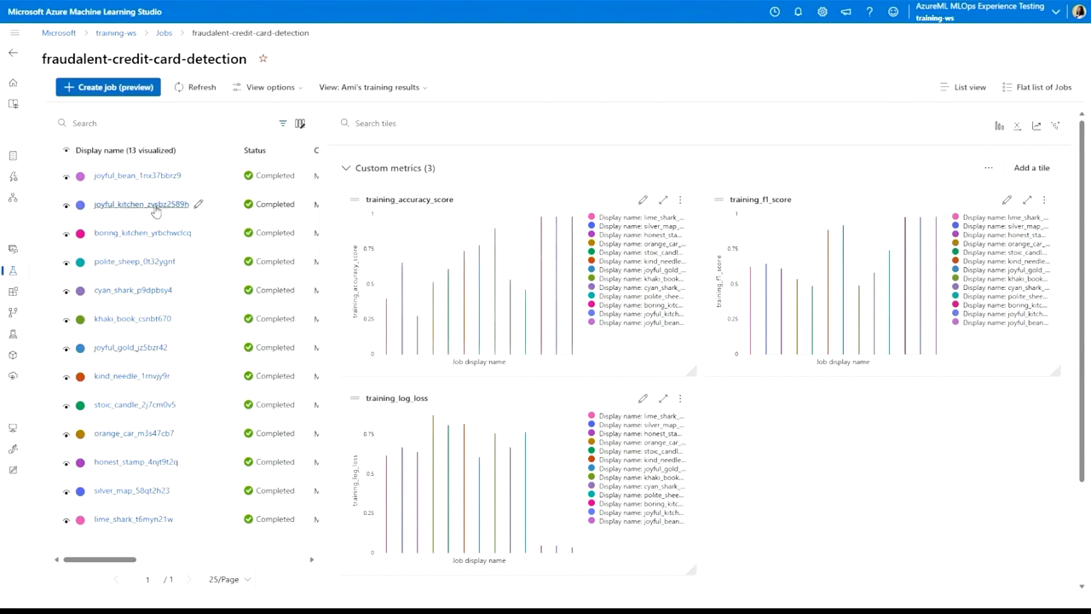
click(81, 174)
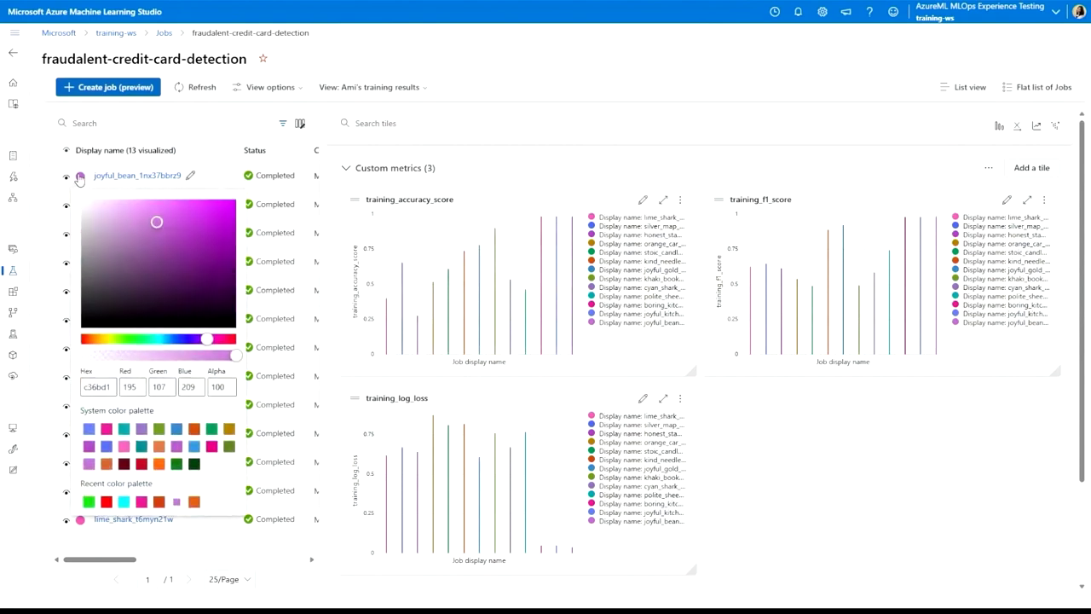
click(95, 339)
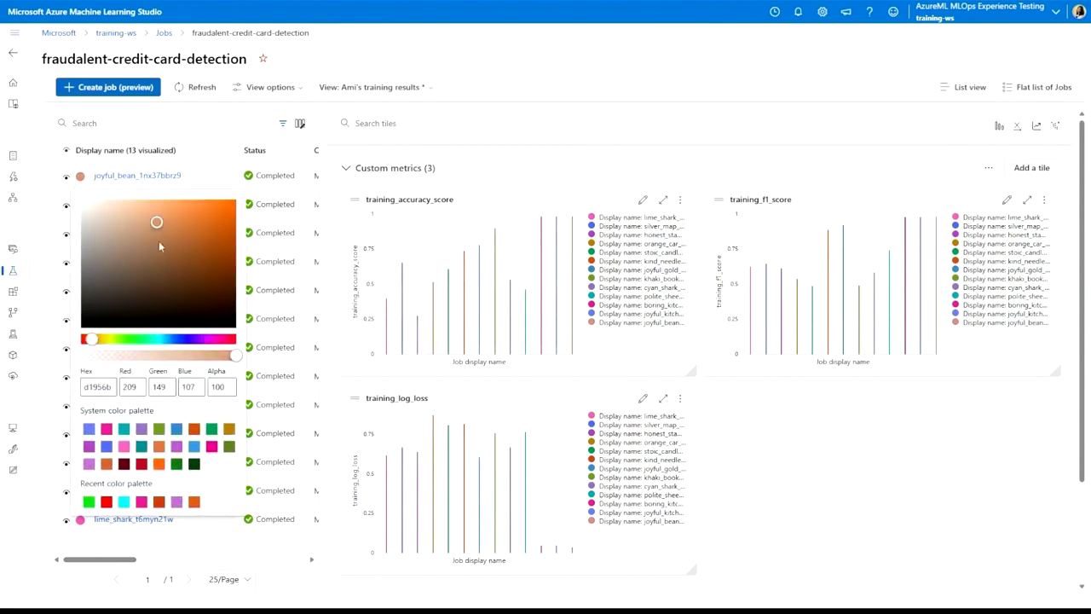
click(230, 213)
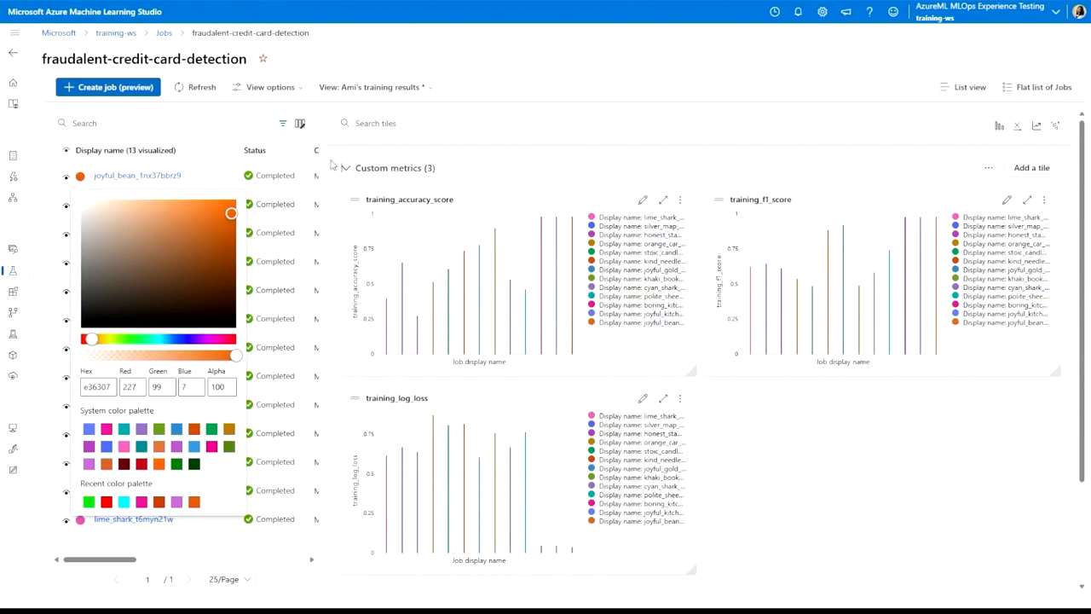
click(333, 165)
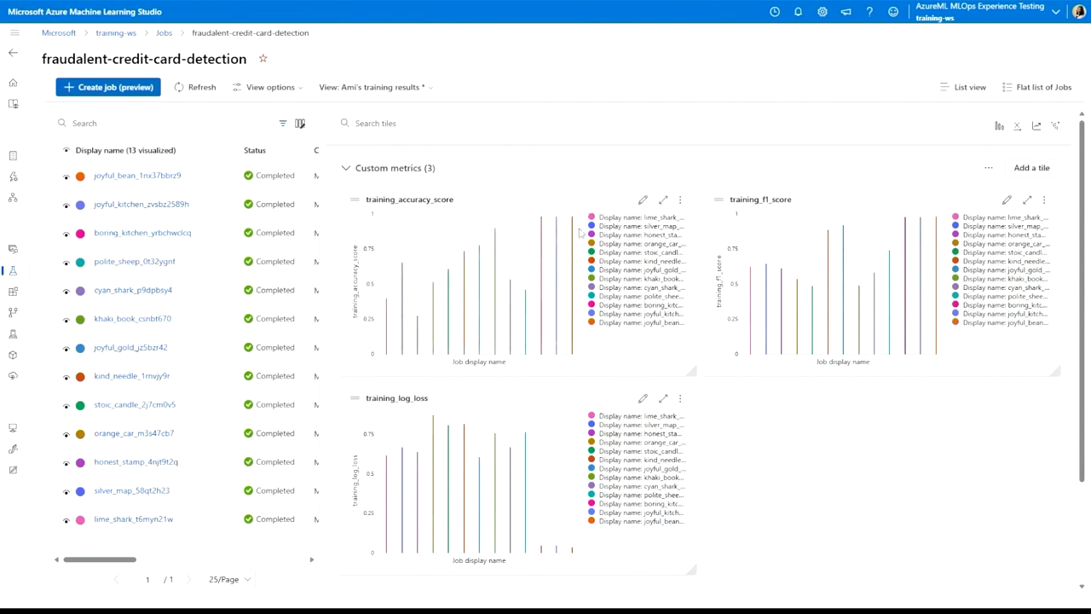
Check joyful_bean_1nx37bbrz9's metric values, and add a markdown tile to Custom metrics titled with the author's name and "training notes"
mouse_move(573, 552)
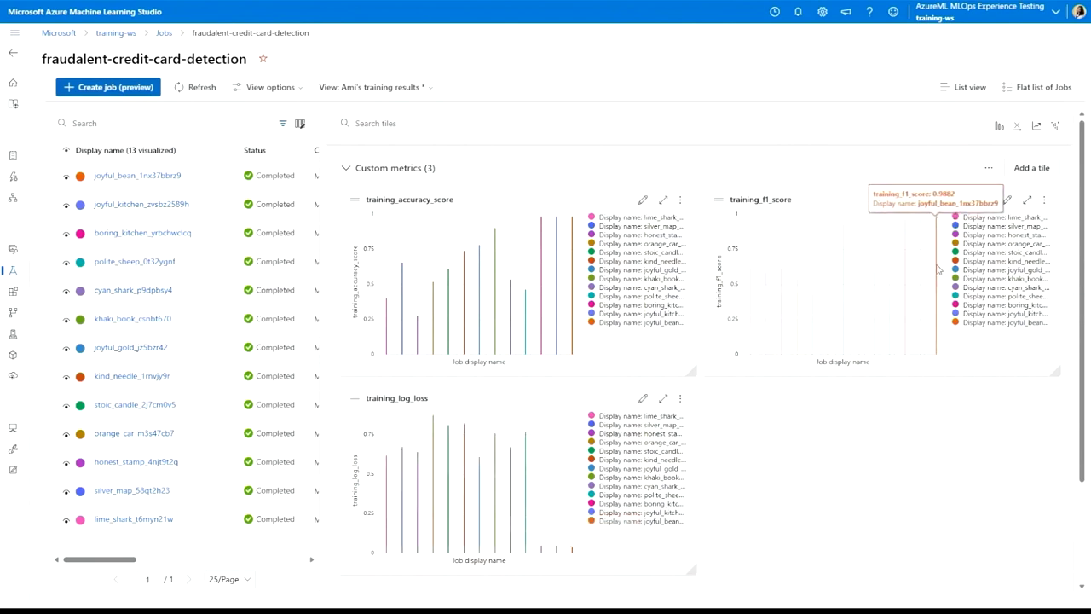
click(1032, 168)
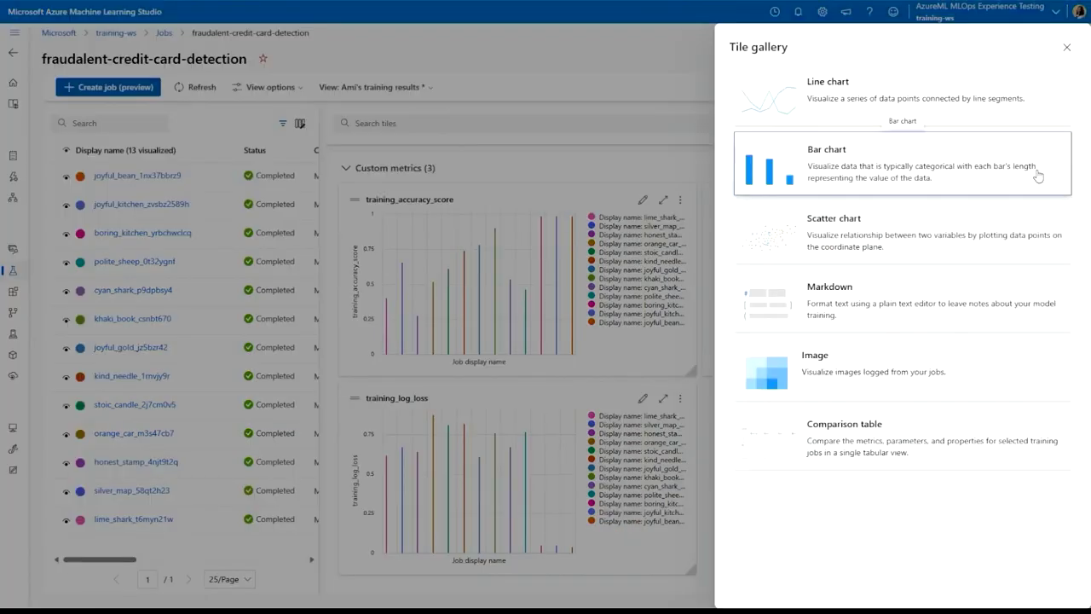
click(980, 311)
click(620, 101)
text(Ami's training notes)
click(589, 153)
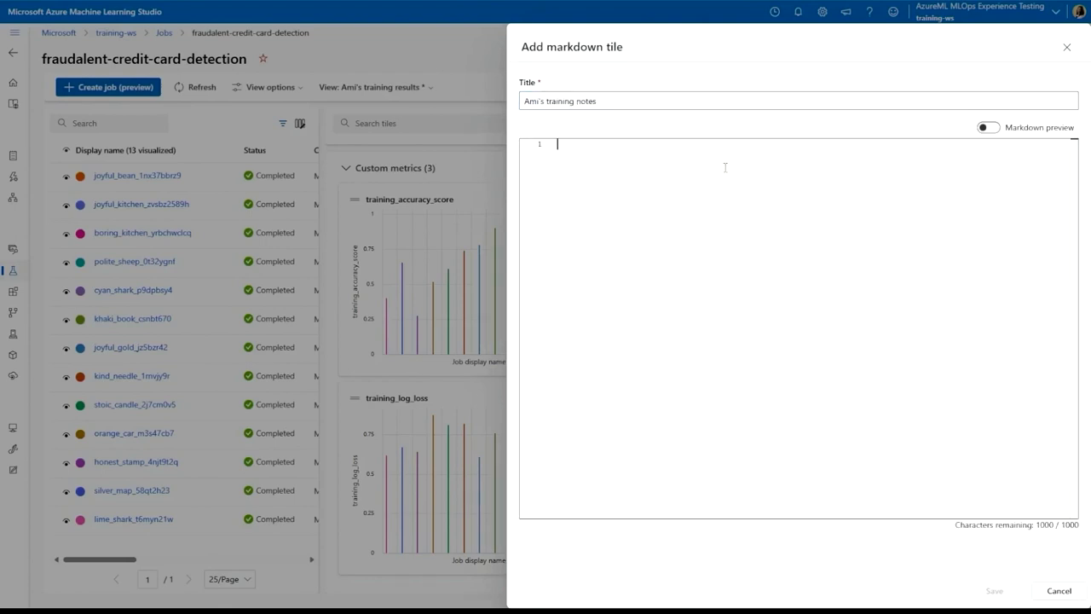
Write and save notes naming joyful_bean_1nx37bbrz best and the model credit-card-fraud, with accuracy score 0.9872, f1 score 0.9882, log loss 0.04, previewing the markdown
text(# joyful_bean_1nx37bbrz has the best training result. ## This will be registered as credit-card-fraud model.  accuracy score: 0.9872  f1 score: 0.9882  log loss: 0.04)
click(989, 127)
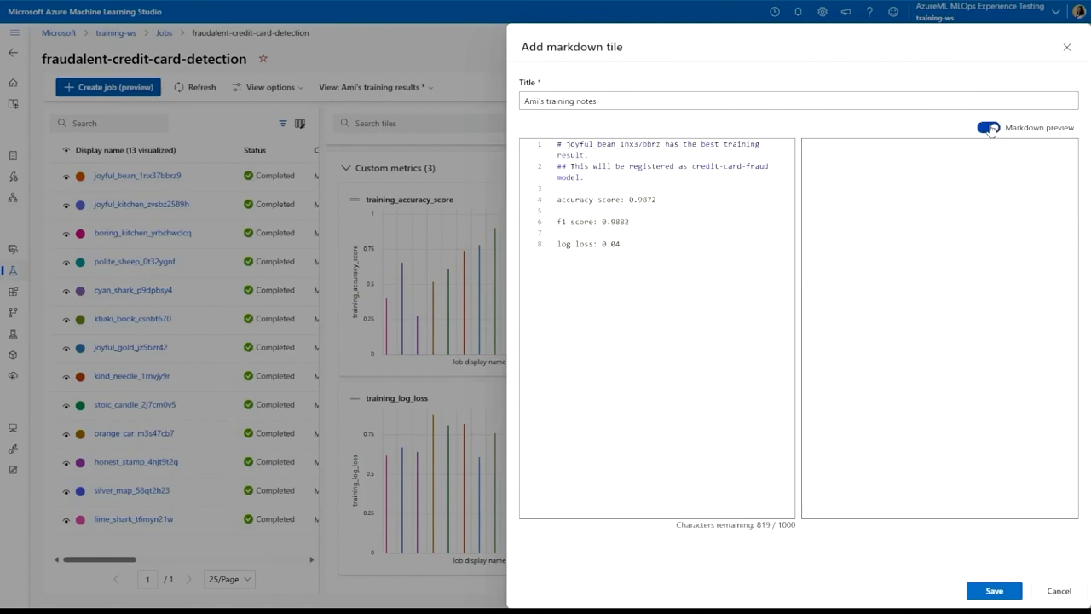
click(989, 128)
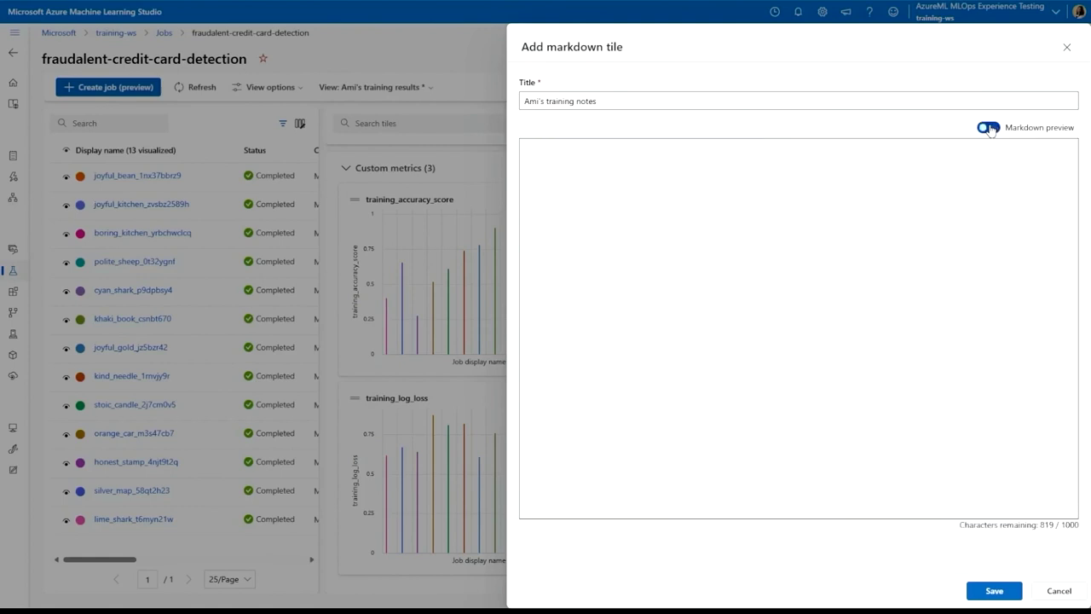
click(989, 128)
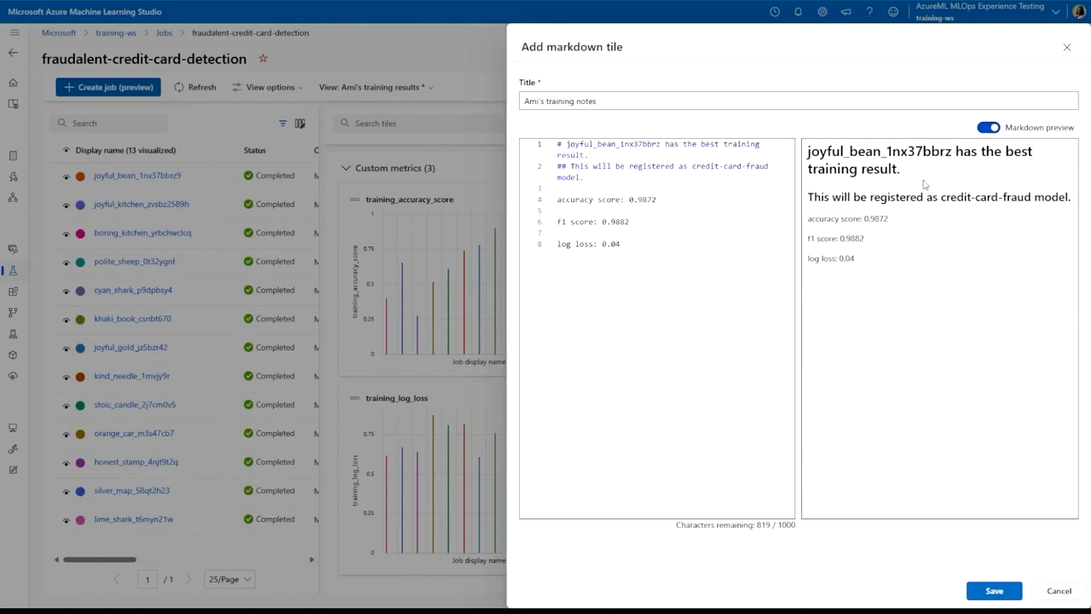
click(990, 591)
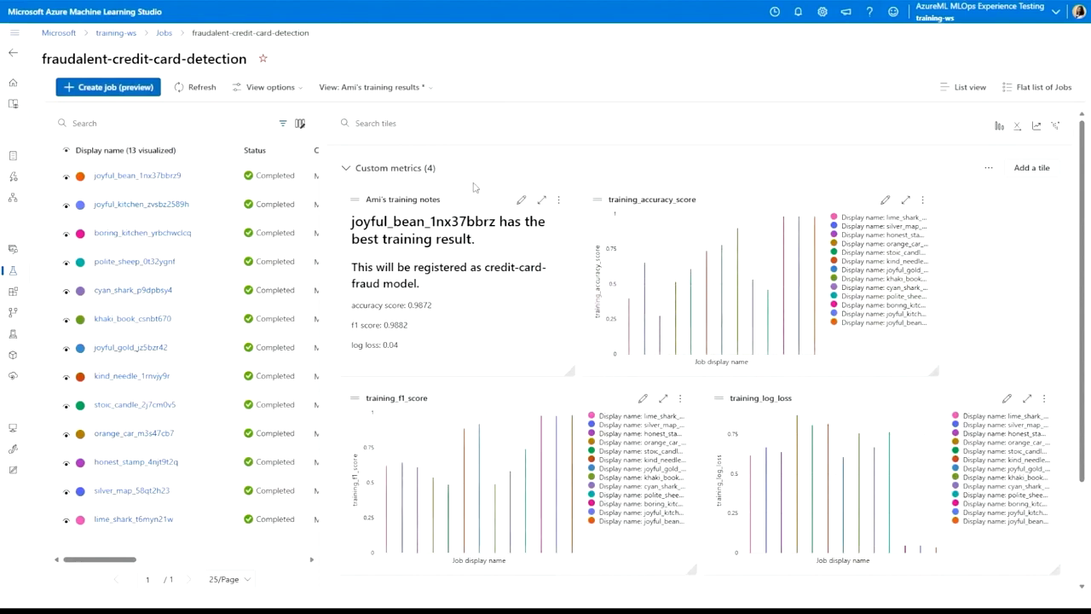
Save the changes to the current training results view and copy its share link
click(277, 87)
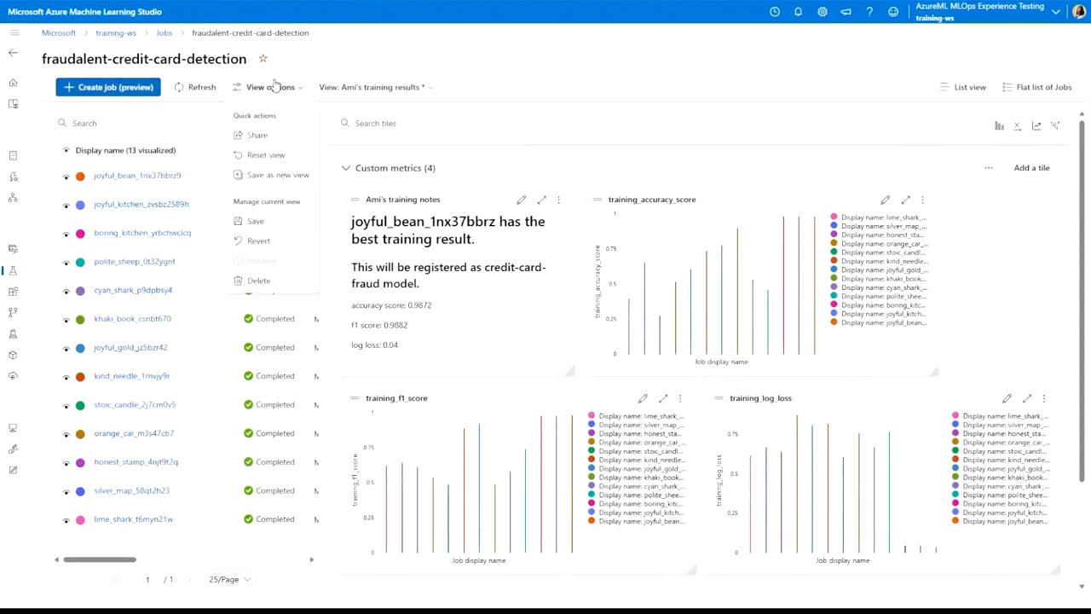
click(284, 223)
click(293, 88)
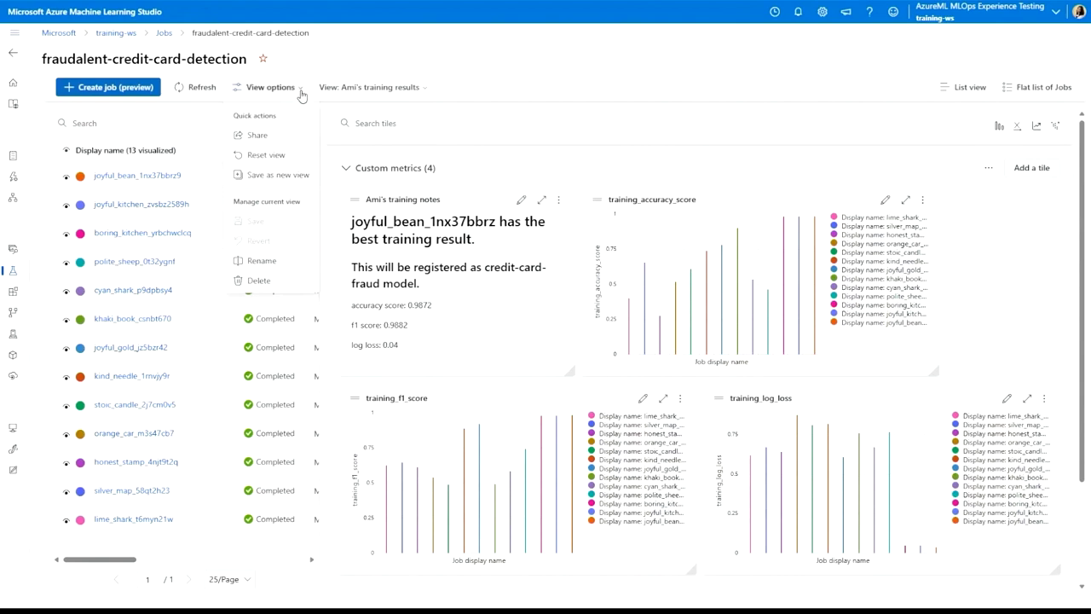
click(257, 135)
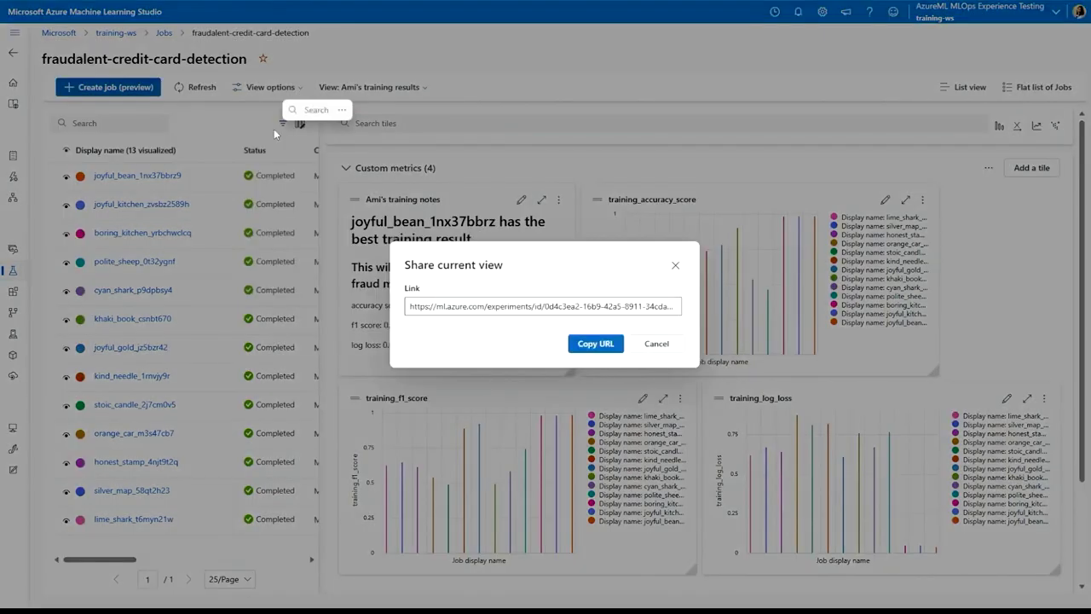
click(600, 345)
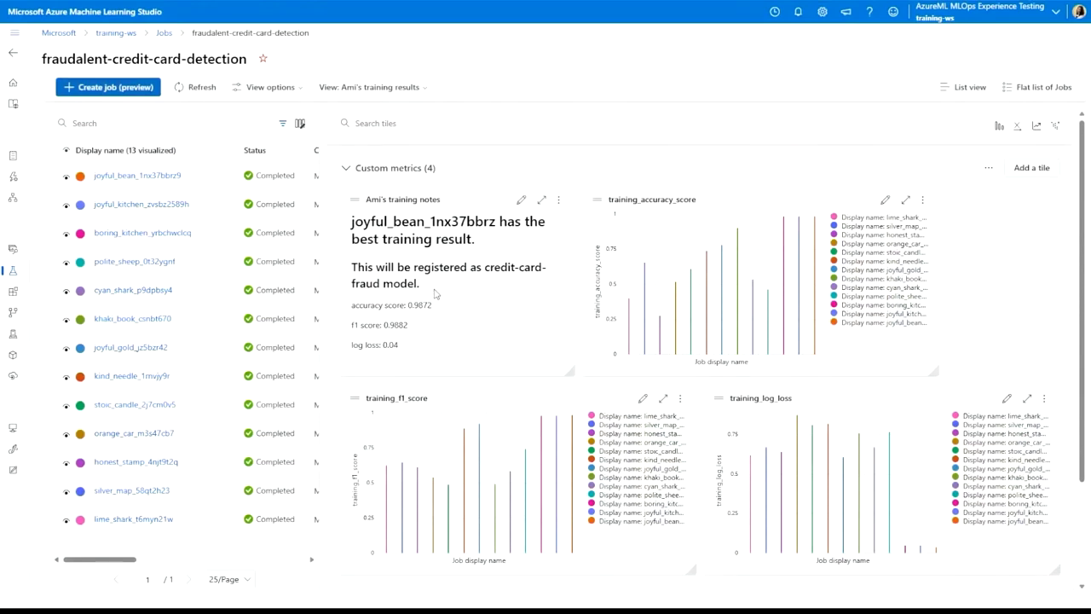
Register the MLflow model output of job joyful_bean_1nx37bbrz9 under the name credit-card-fraud
click(170, 183)
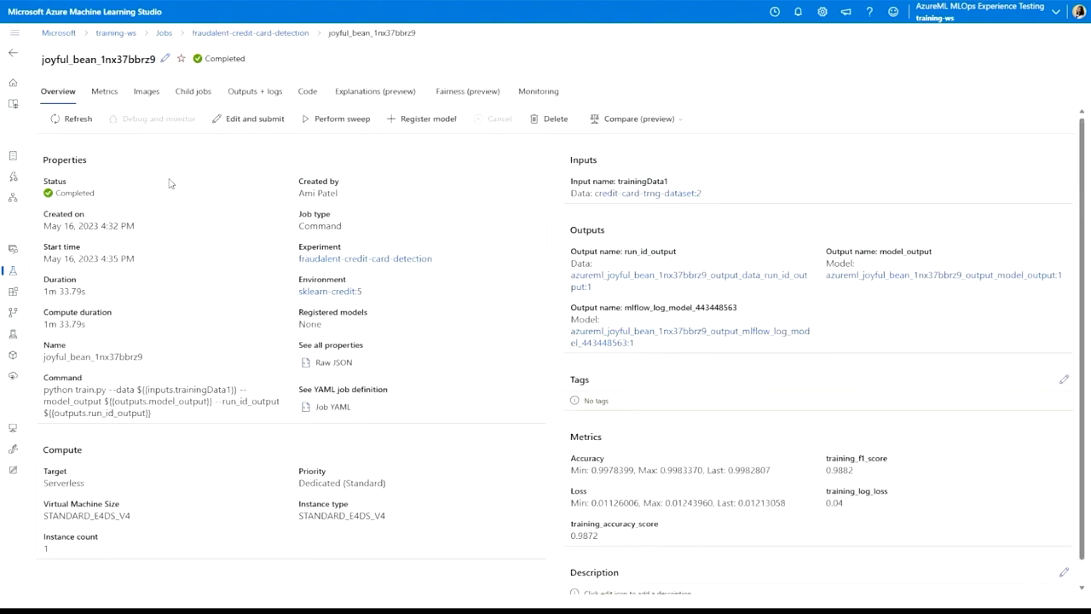
click(419, 120)
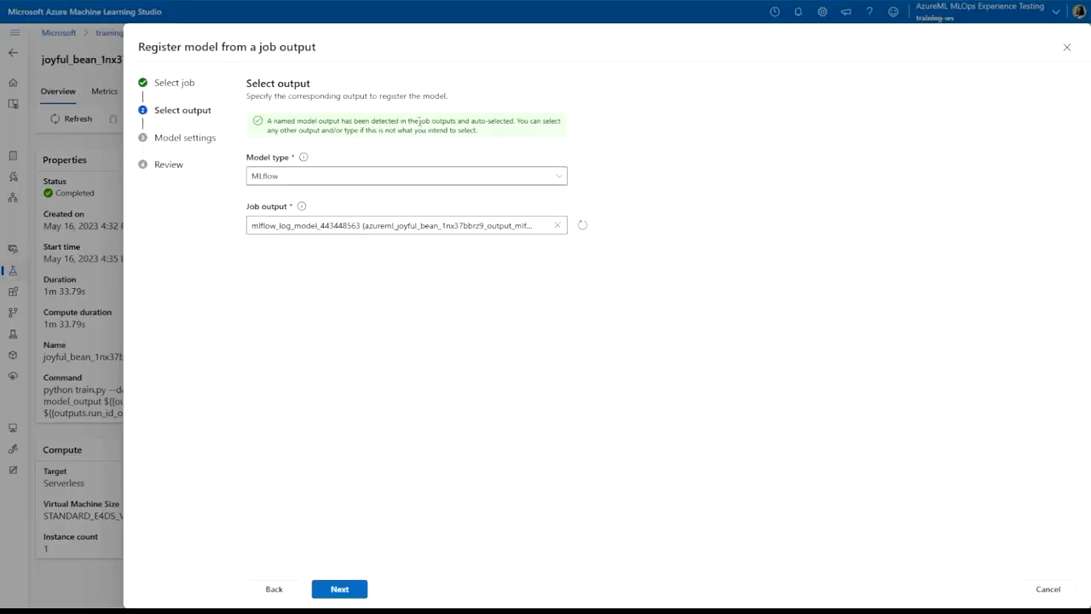
click(351, 589)
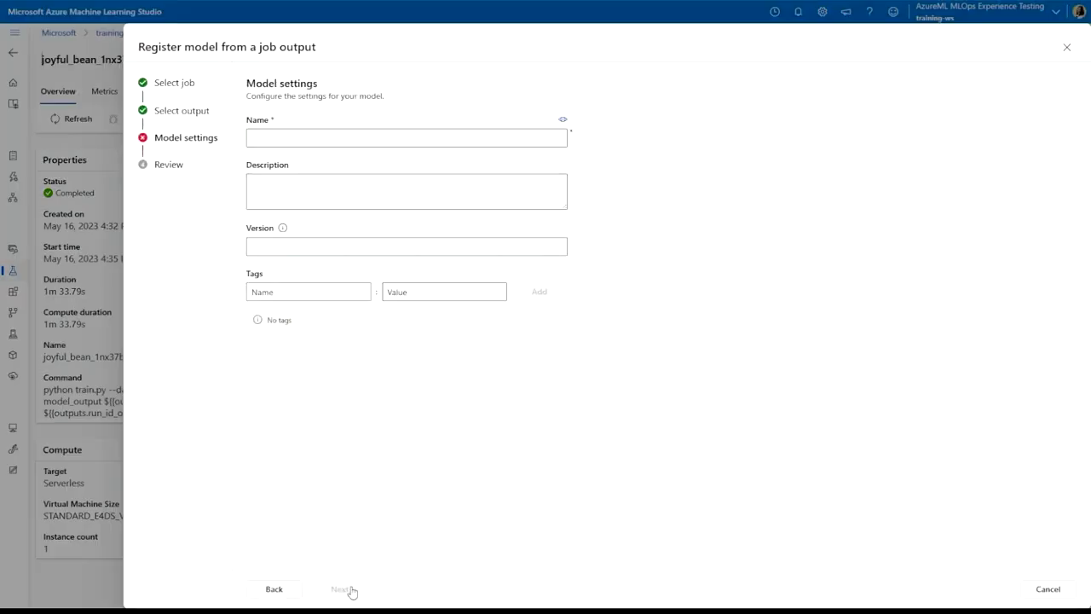
click(315, 139)
text(credit-card-fraud)
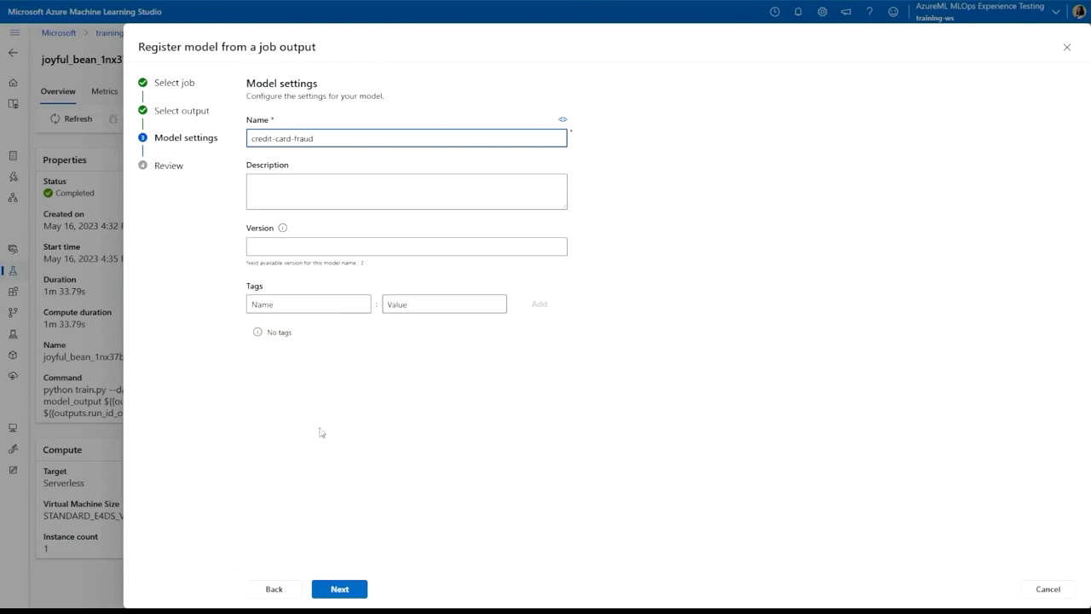
click(339, 588)
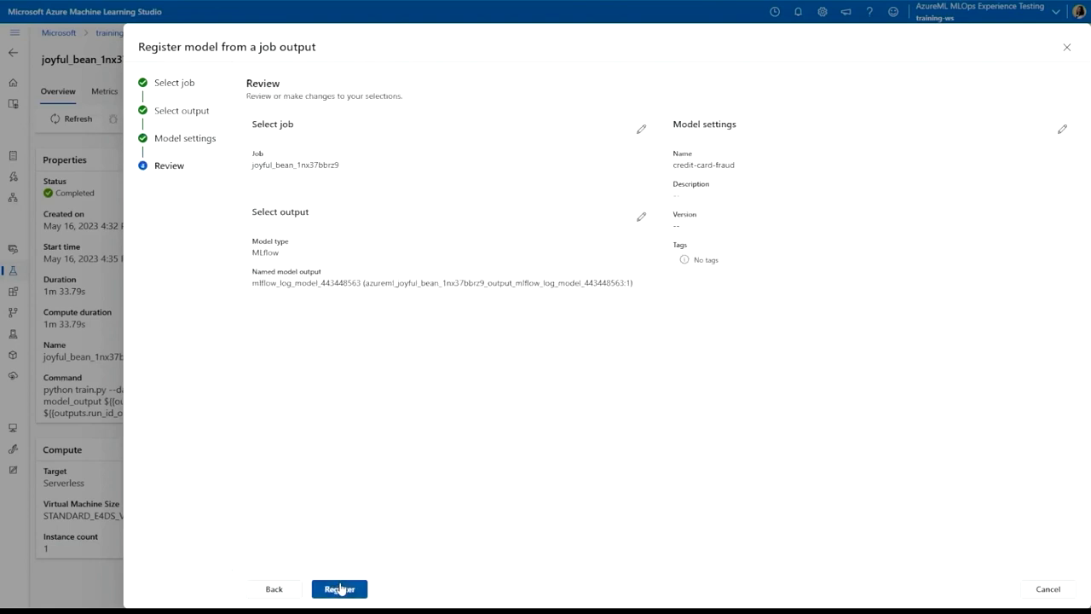
click(340, 588)
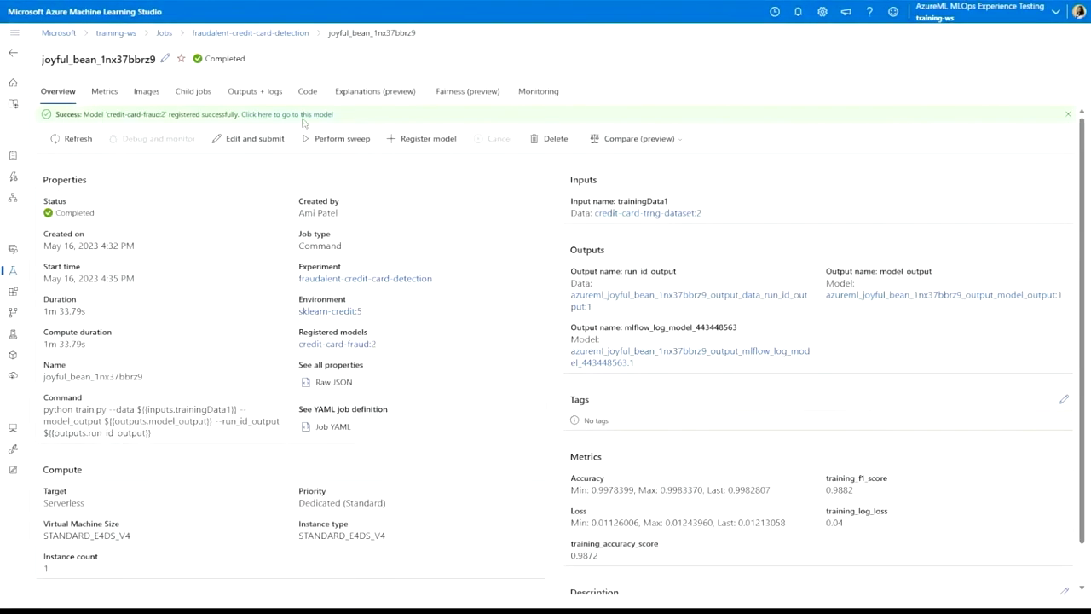
Open the newly registered credit-card-fraud model and share it to the build-2023 registry, keeping its name and version 2
click(303, 117)
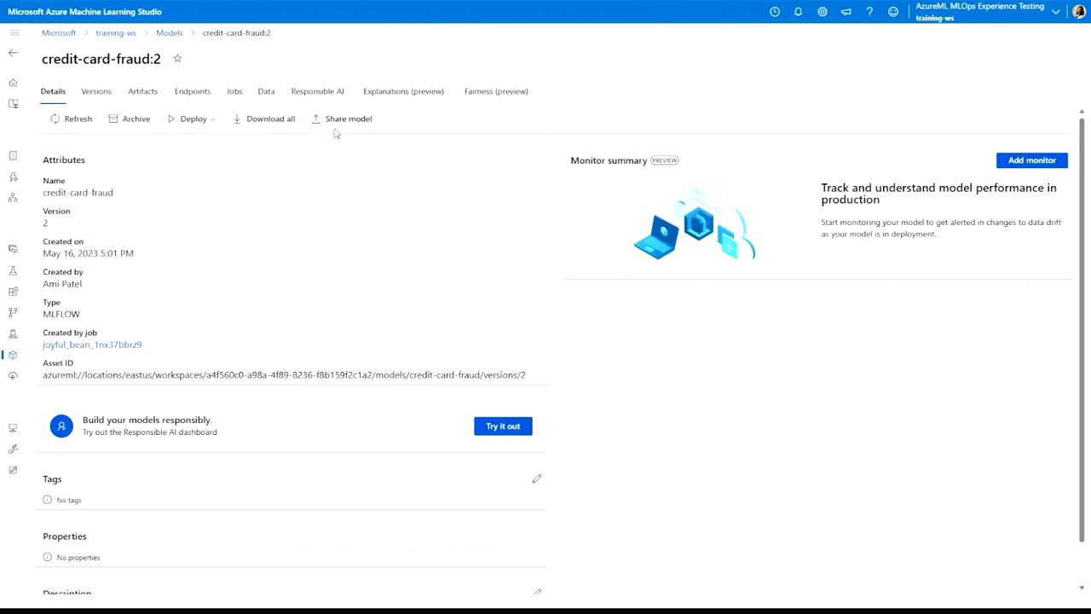
click(335, 121)
click(946, 121)
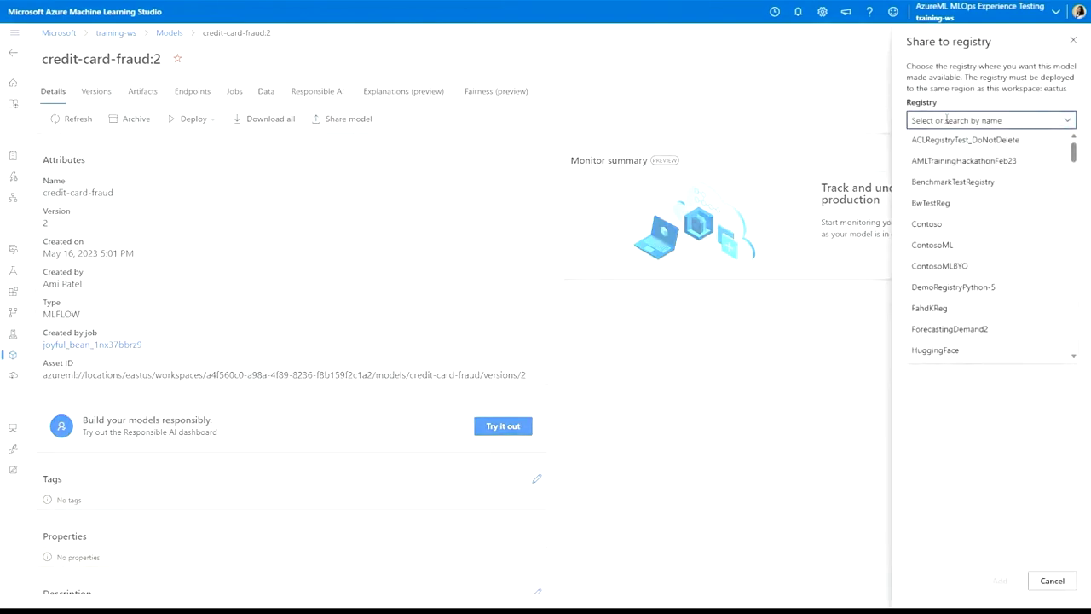
text(build)
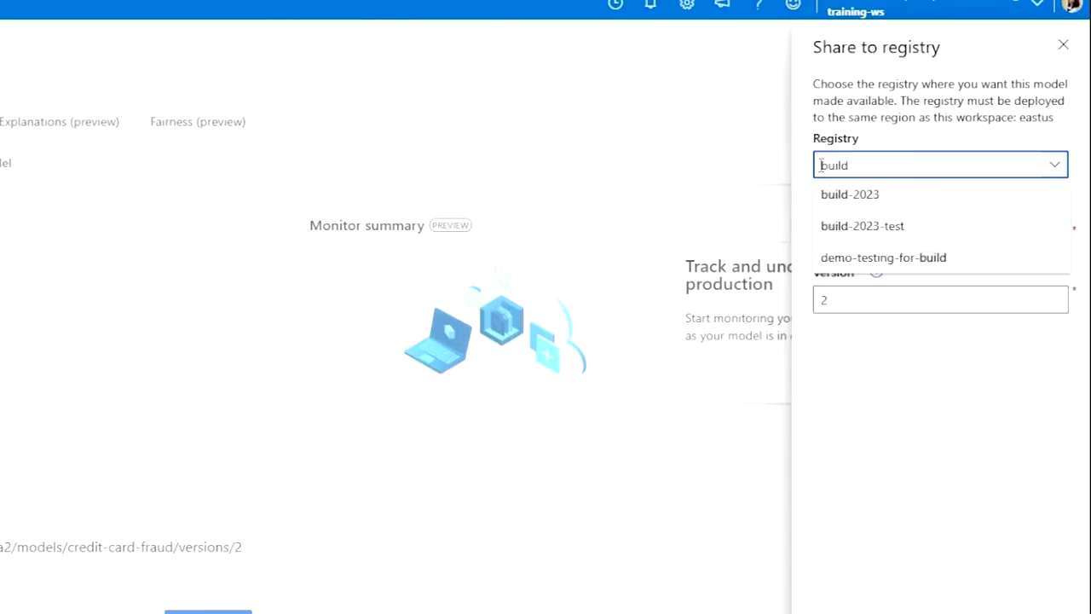
click(835, 201)
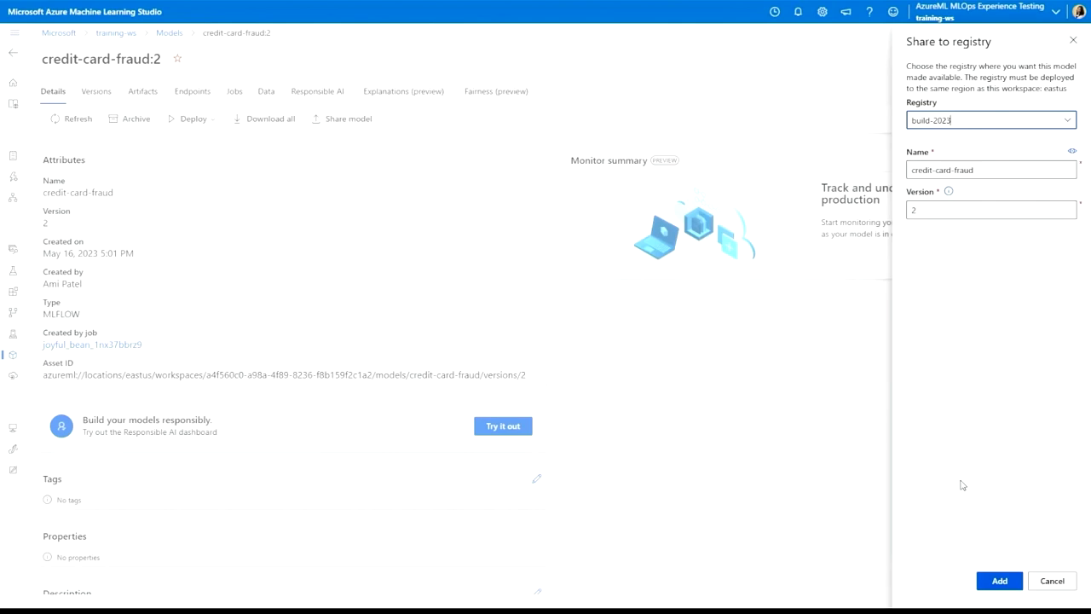
click(999, 581)
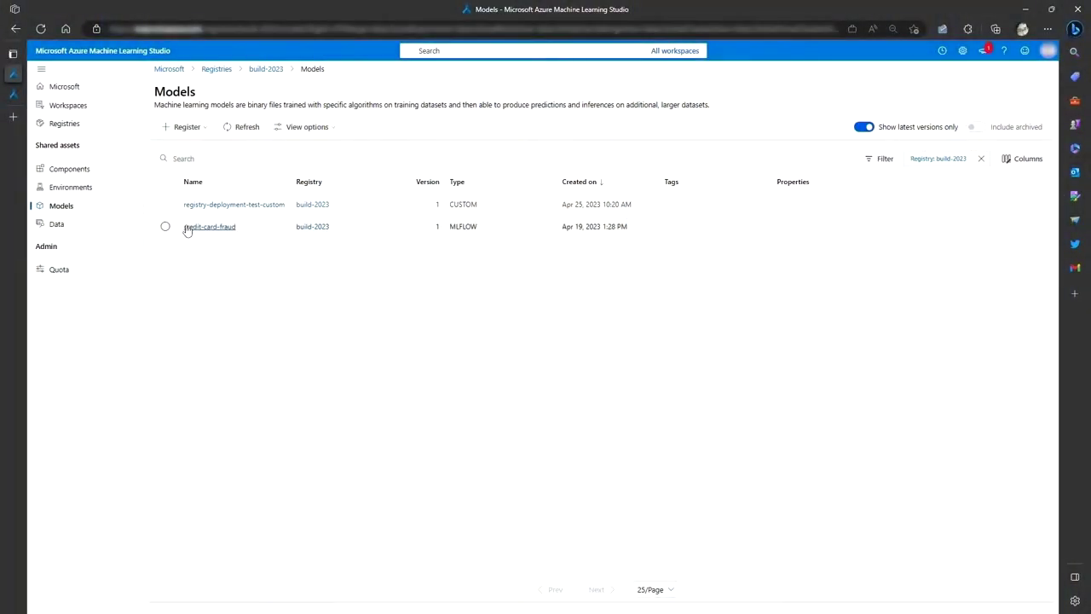
Start a real-time endpoint deployment of credit-card-fraud from the build-2023 registry, selecting the subscription and the prod-ws workspace
click(188, 228)
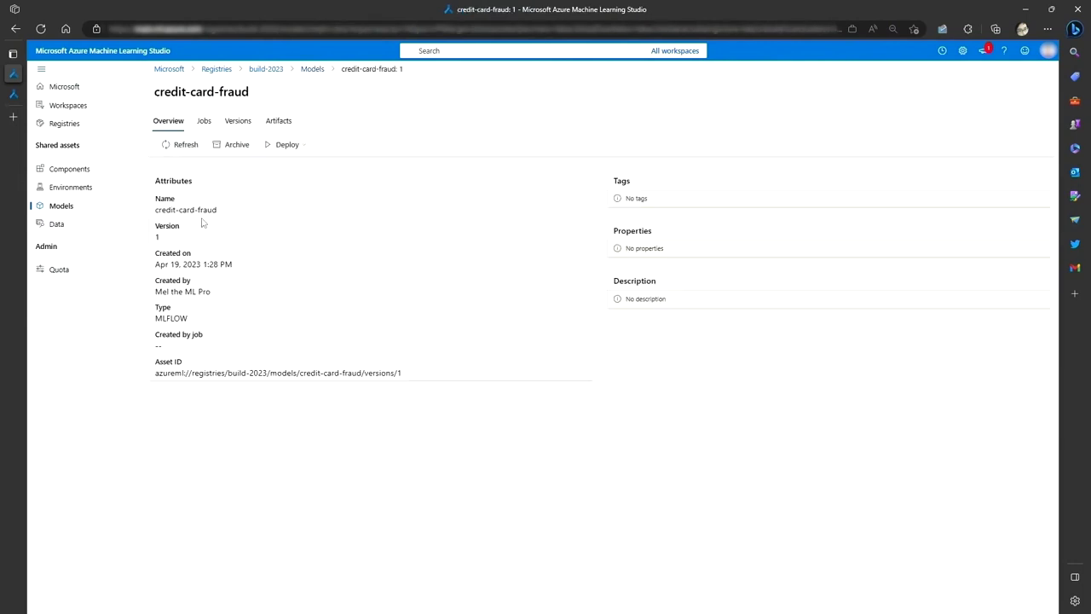
click(298, 147)
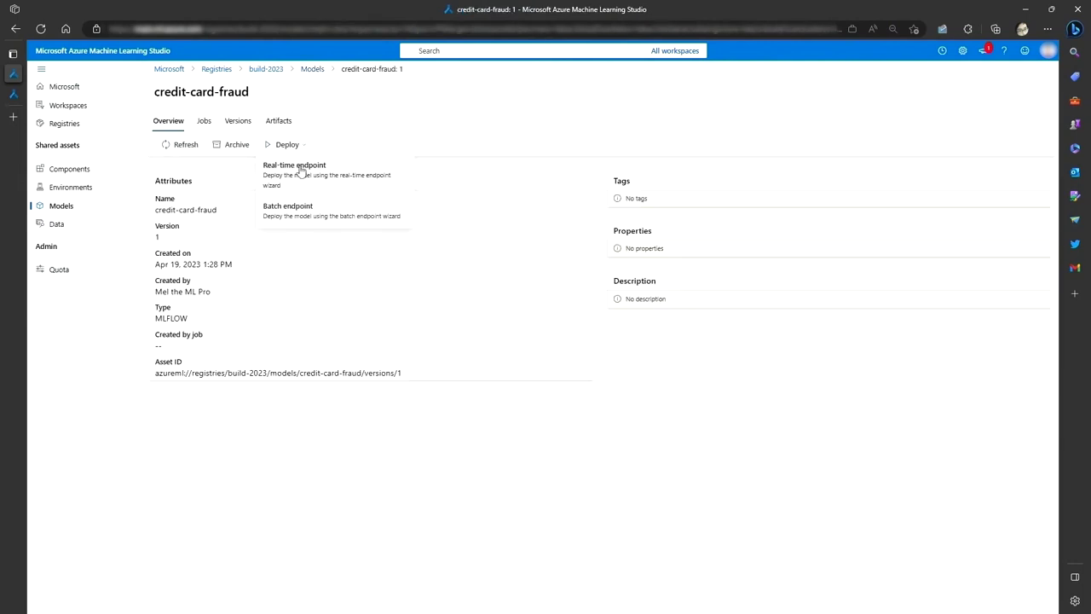
click(298, 166)
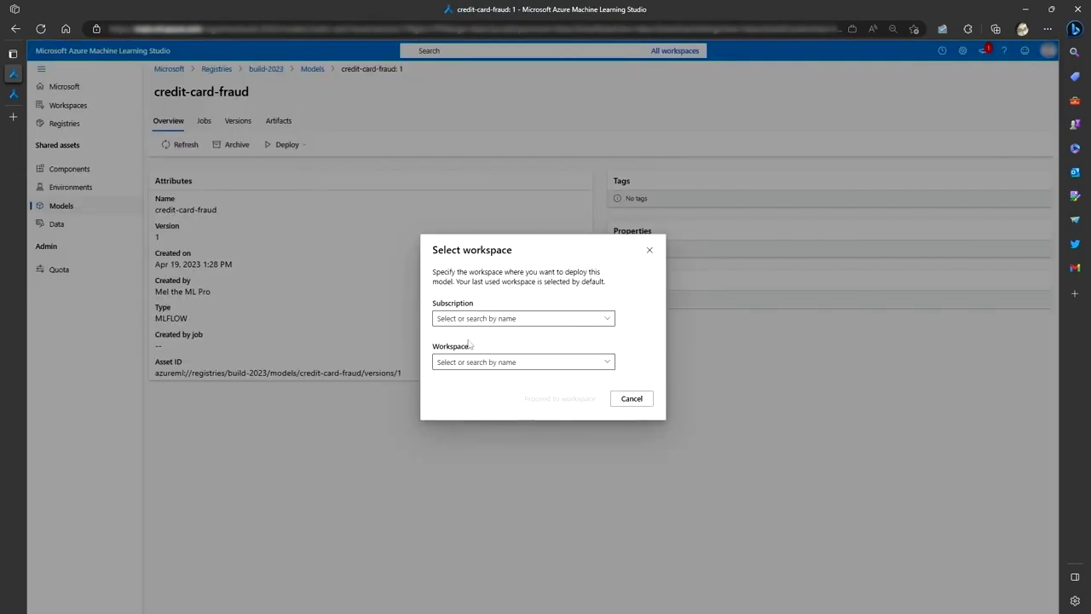
click(485, 319)
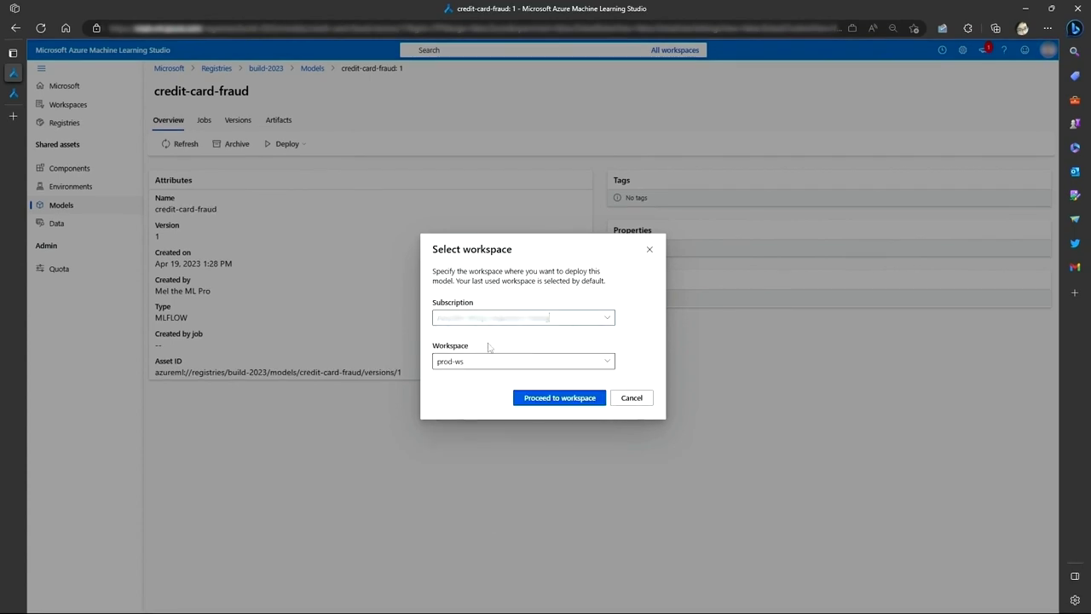
click(545, 406)
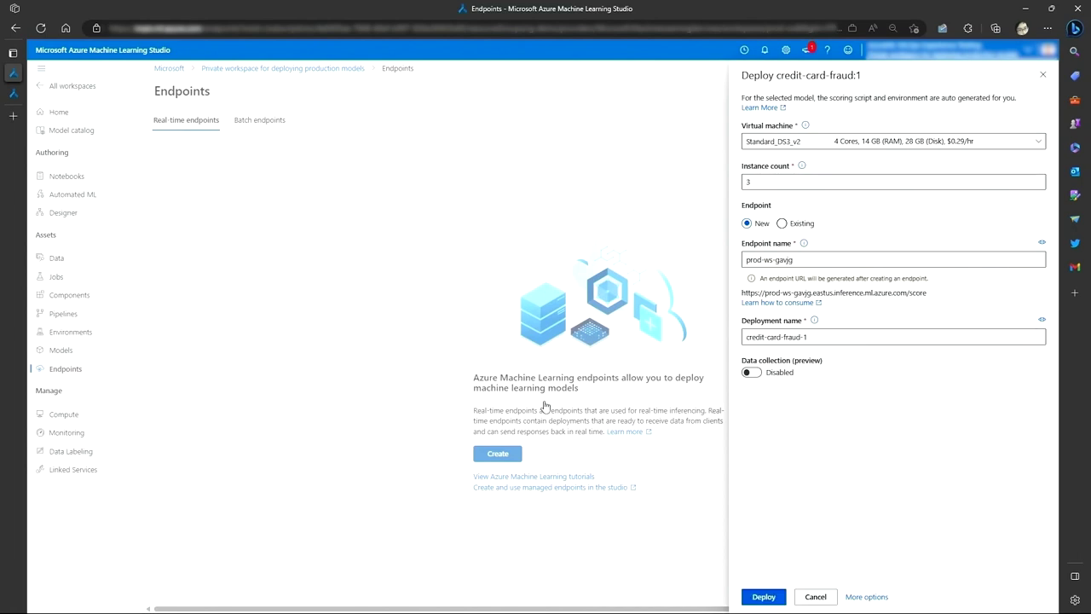
Expand the deployment to its full options and target the existing credit-card-fraud endpoint, accepting the selected model
click(866, 597)
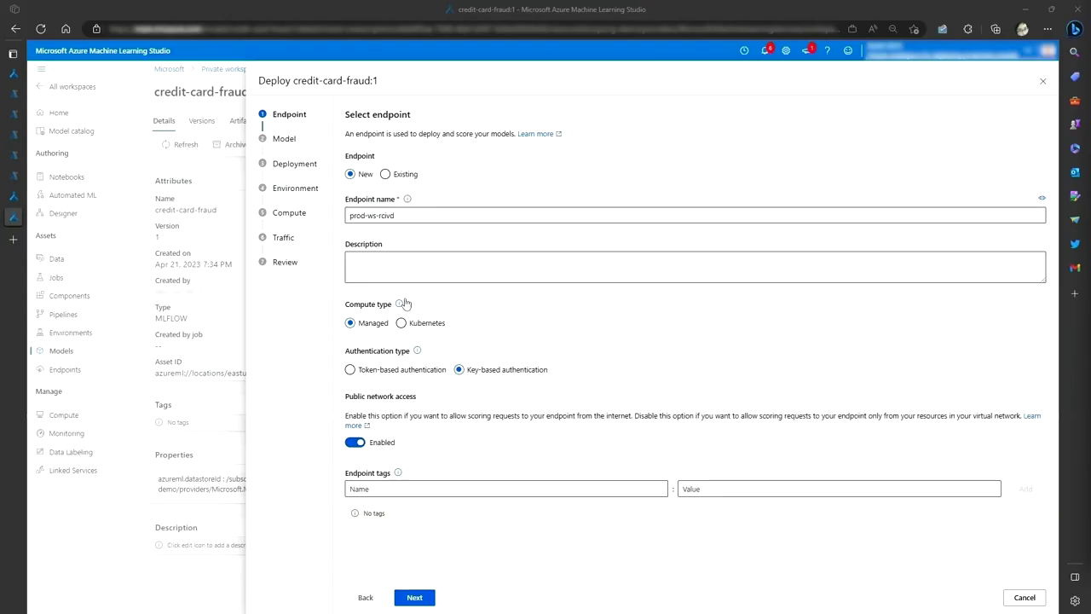
click(385, 175)
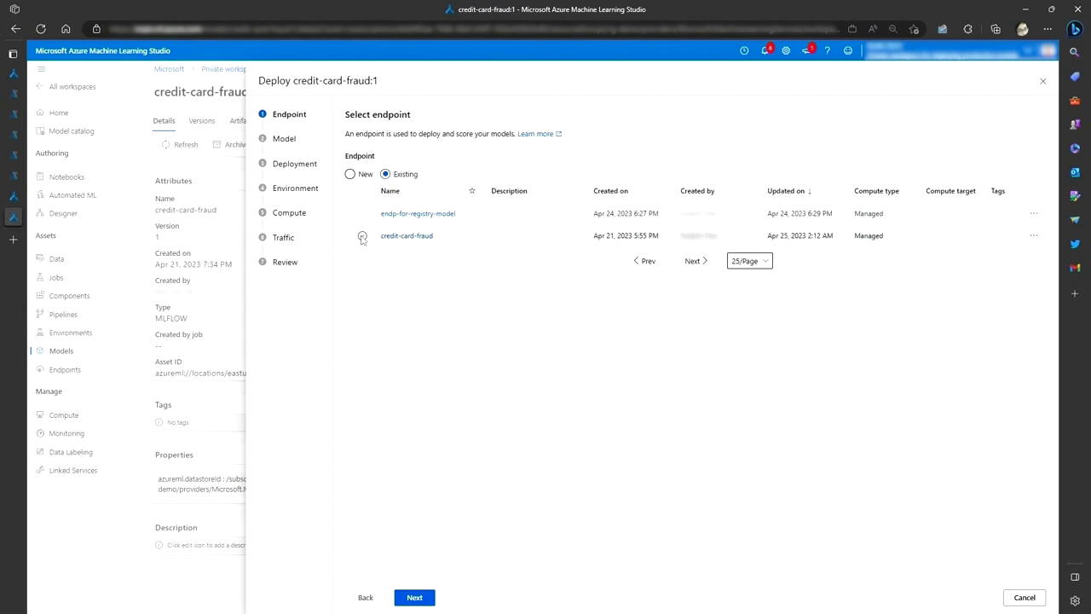
click(362, 236)
click(414, 598)
click(414, 598)
Name the deployment cc-new-model, enable data collection and Application Insights diagnostics, and disable egress public network access
drag(400, 172, 324, 171)
key(BackSpace)
text(cc-new-model)
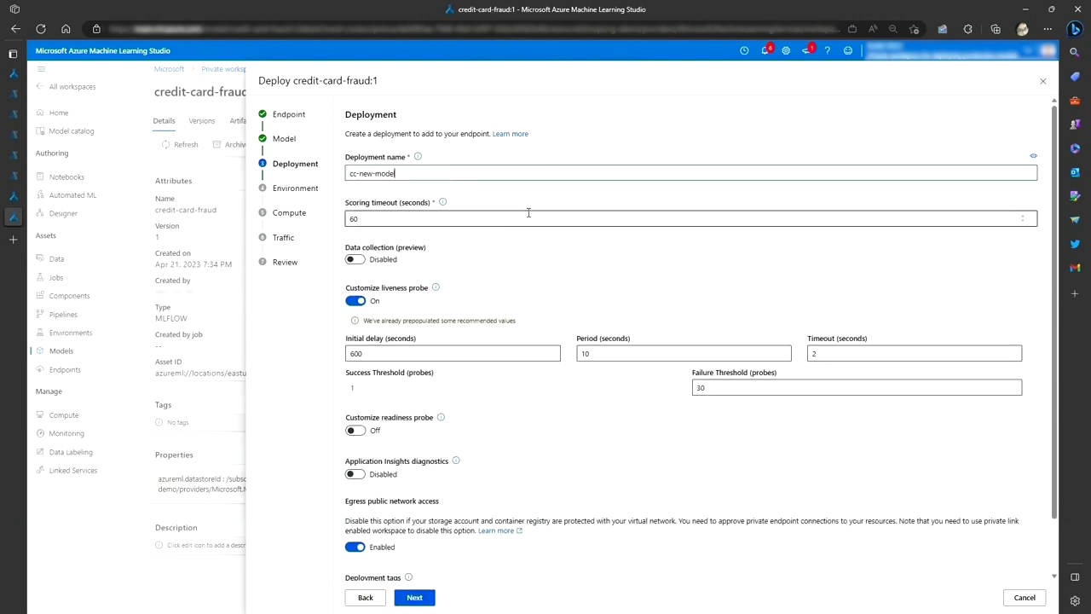
click(253, 239)
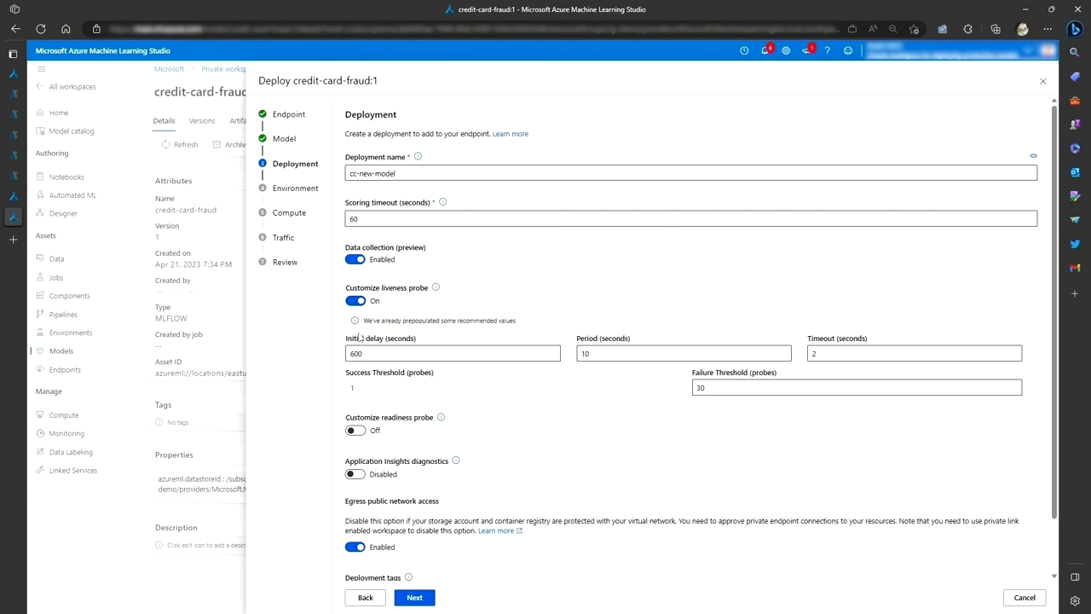
click(354, 475)
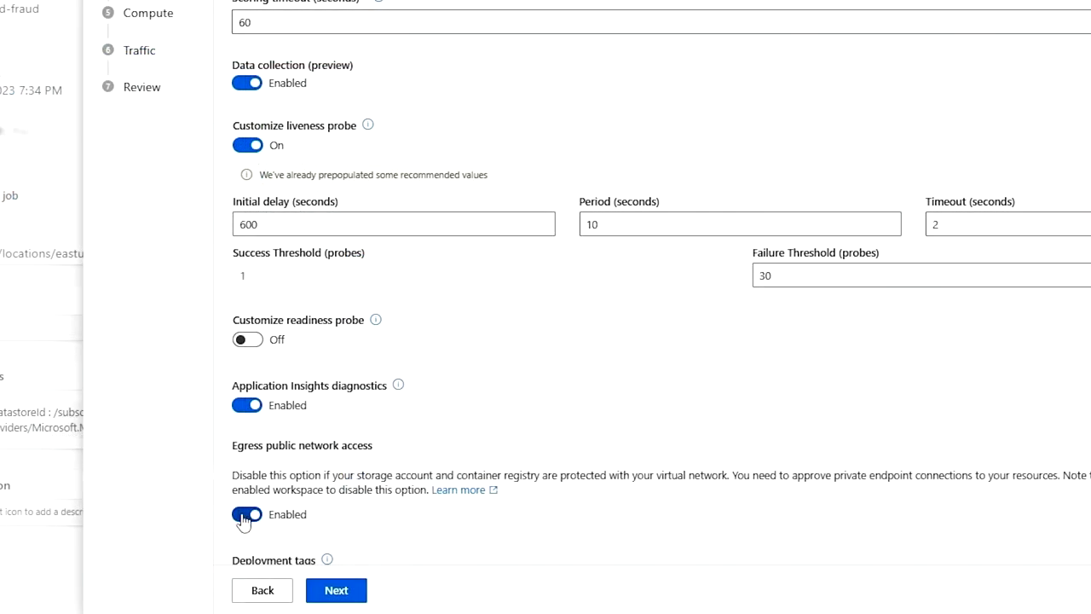
click(245, 516)
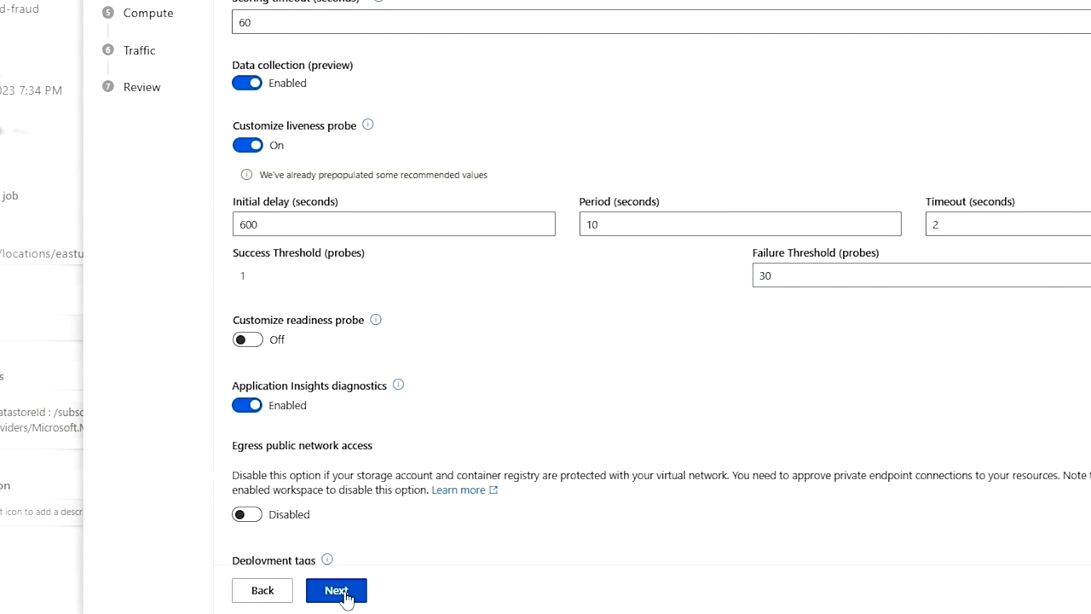
click(341, 592)
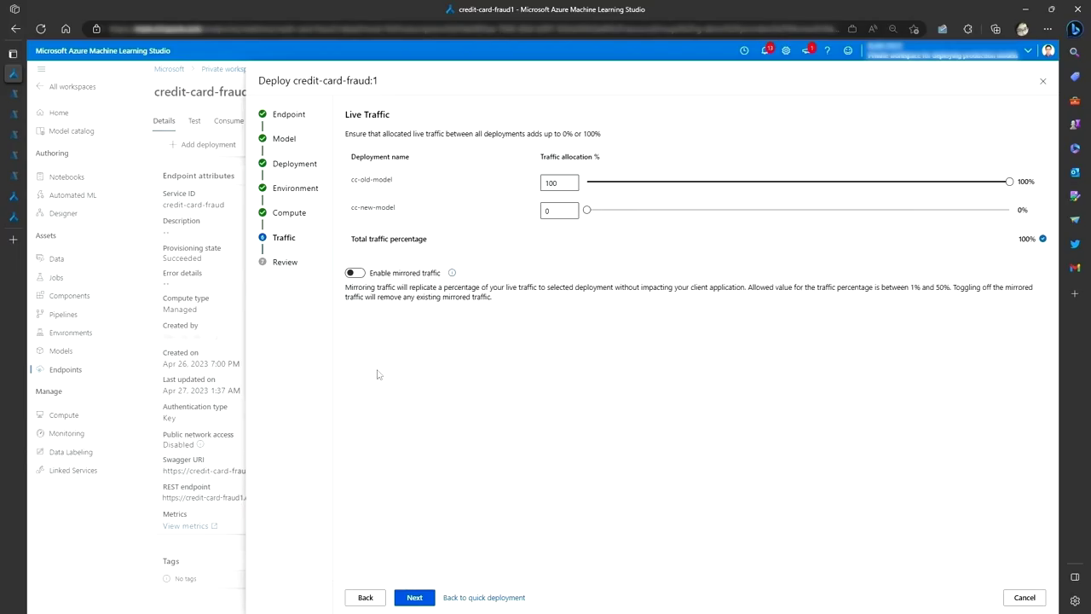
Enable mirrored traffic to cc-new-model at 20% and create the deployment
click(356, 275)
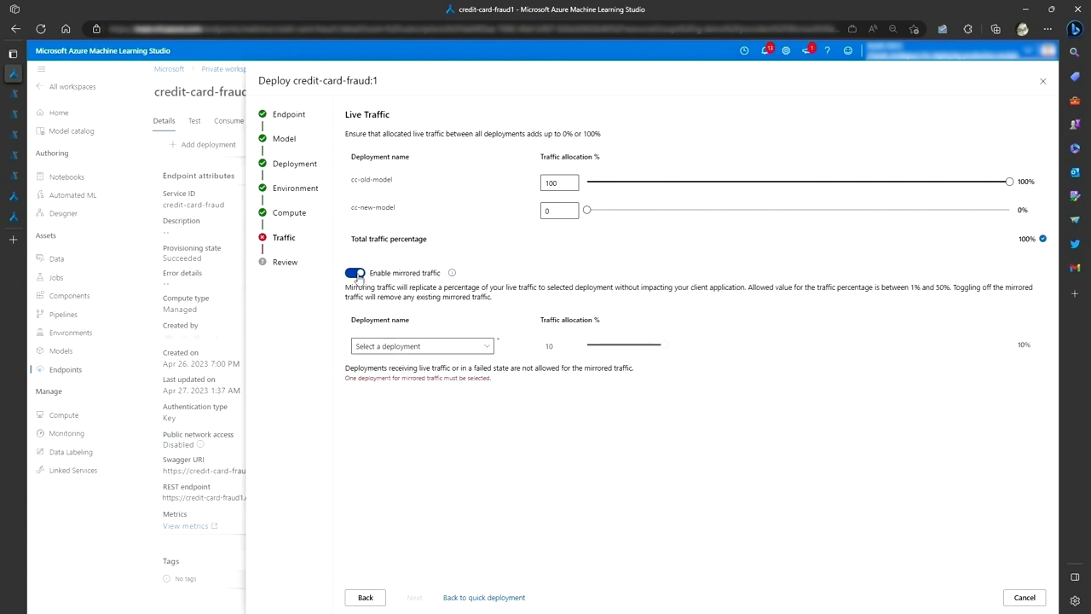
click(400, 346)
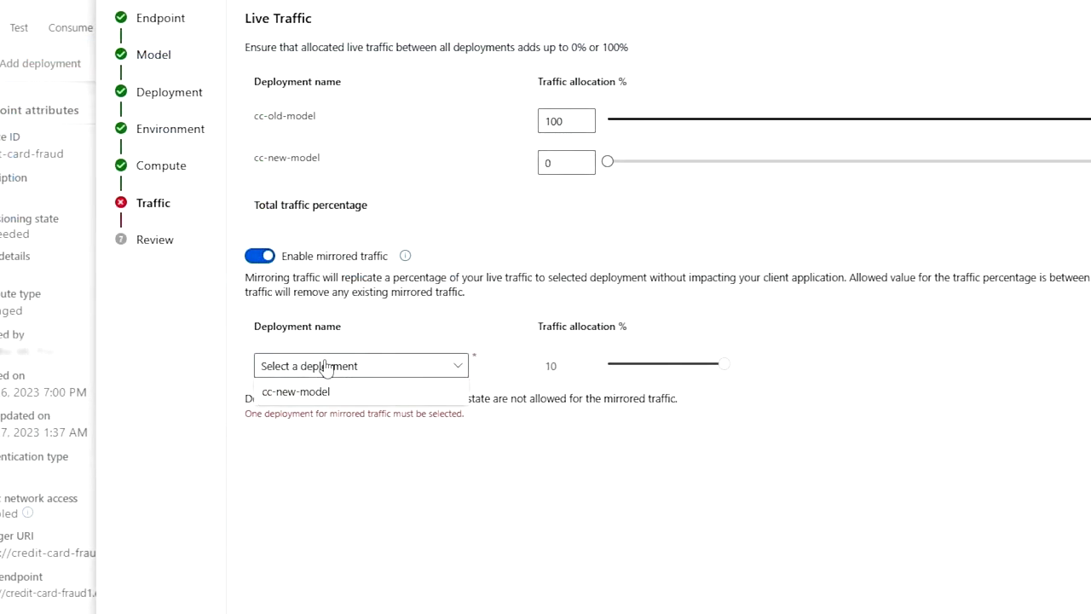
click(329, 394)
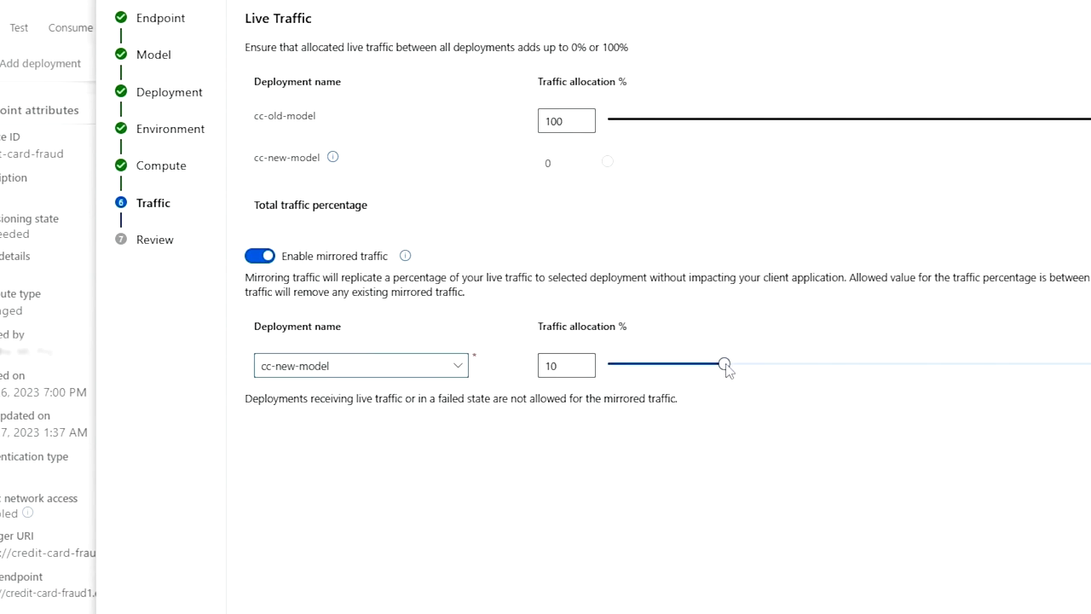
drag(731, 365, 852, 366)
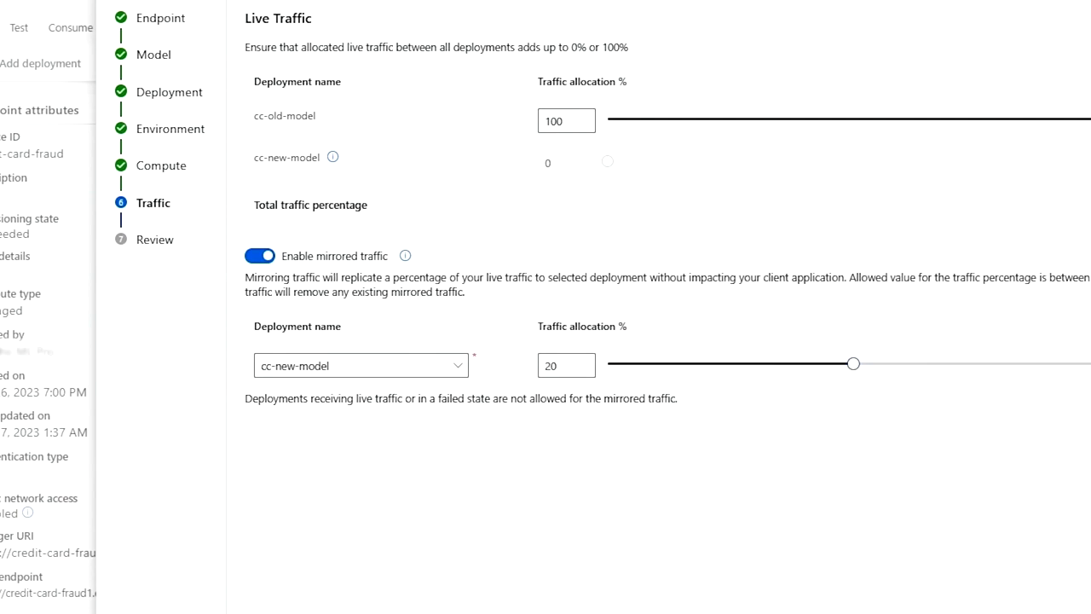
click(415, 597)
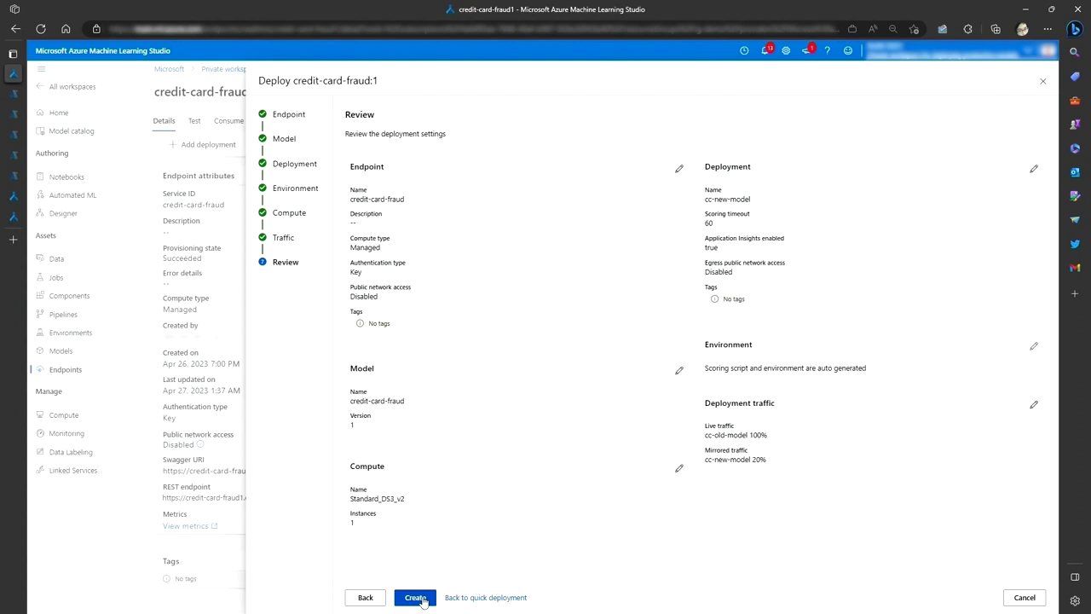
click(418, 598)
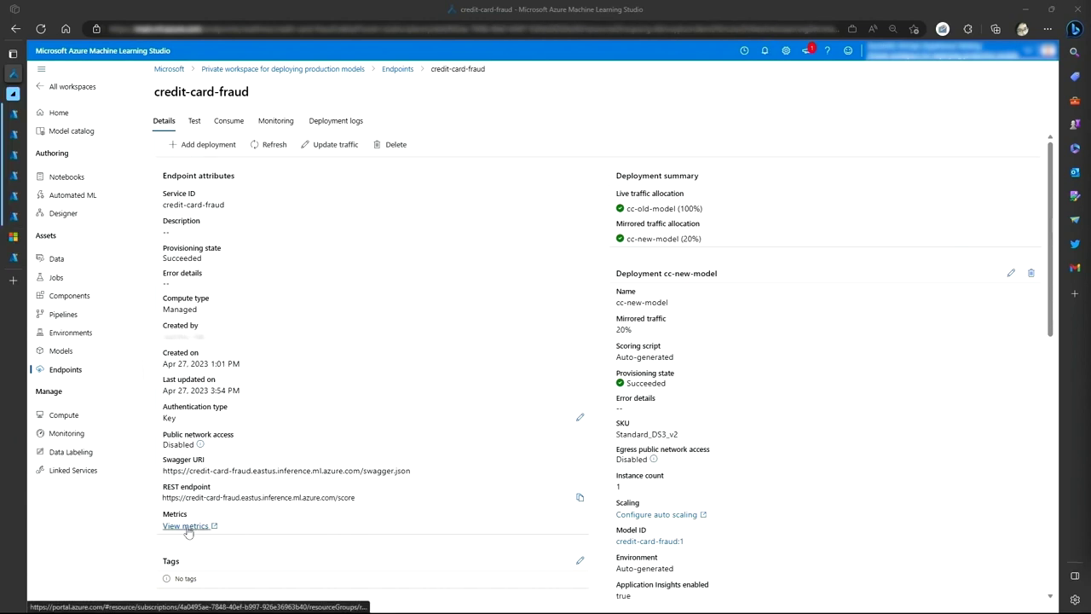
Open the metrics of the cc-new-model deployment and add maximum Disk Utilization to the chart
scroll(754, 553, down, 2)
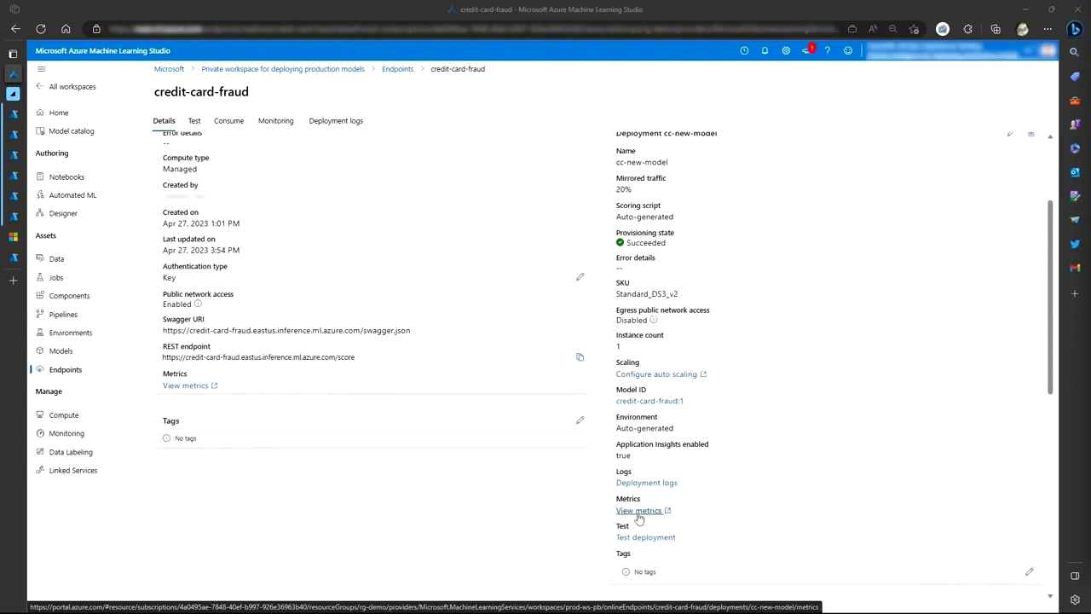
click(638, 511)
click(495, 232)
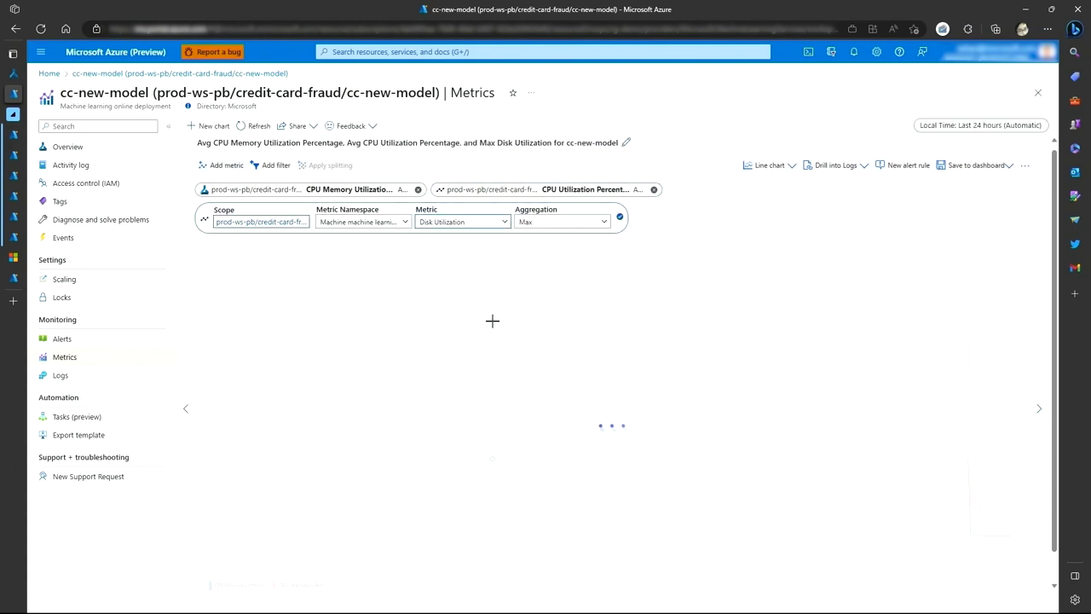
Limit the metrics to the last hour and add a second chart of average CPU utilization percentage split by InstanceId
click(960, 125)
click(855, 236)
click(960, 326)
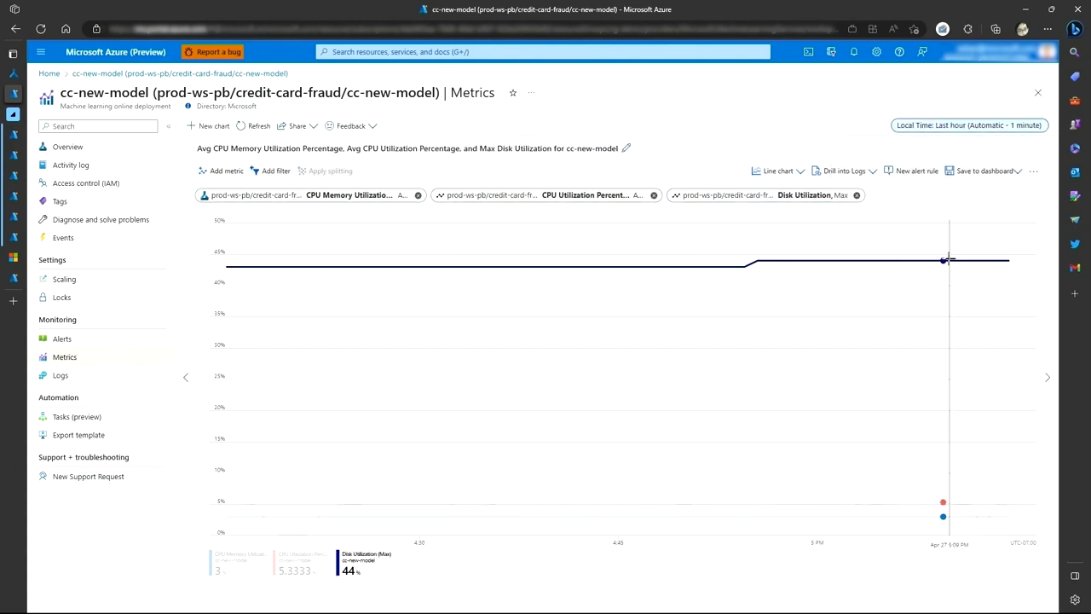
click(209, 125)
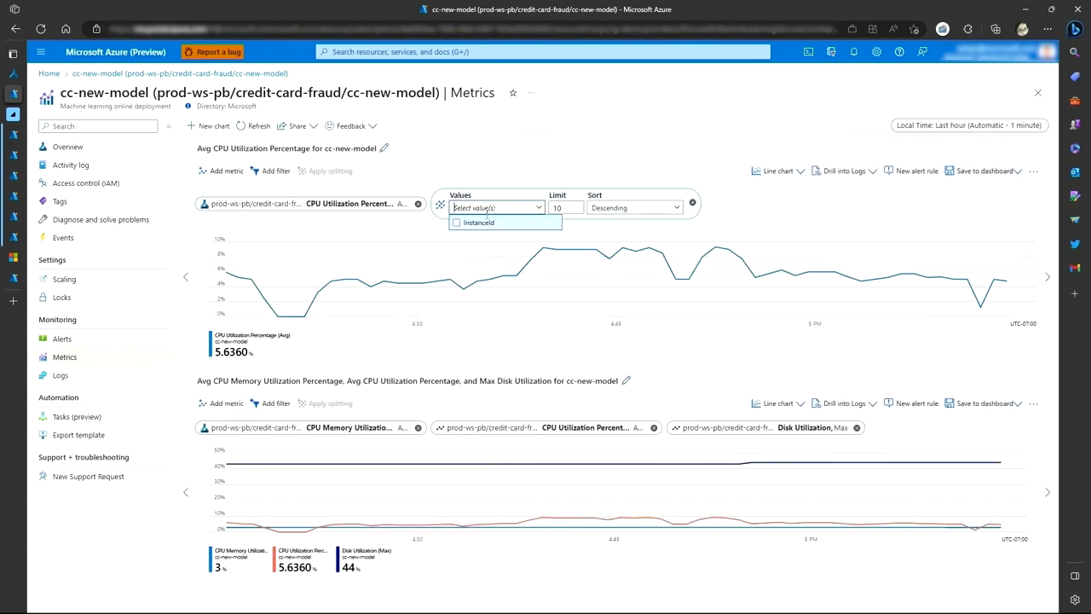
click(511, 219)
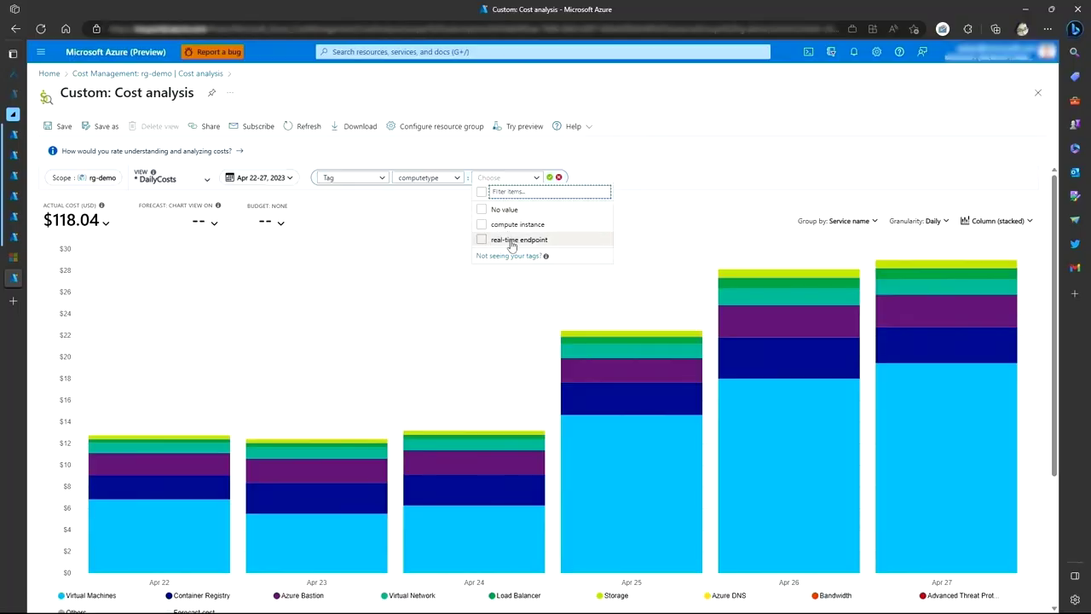
Filter the rg-demo cost analysis to the computetype tag real-time endpoint and group the costs by the azuremldeployment tag
click(512, 243)
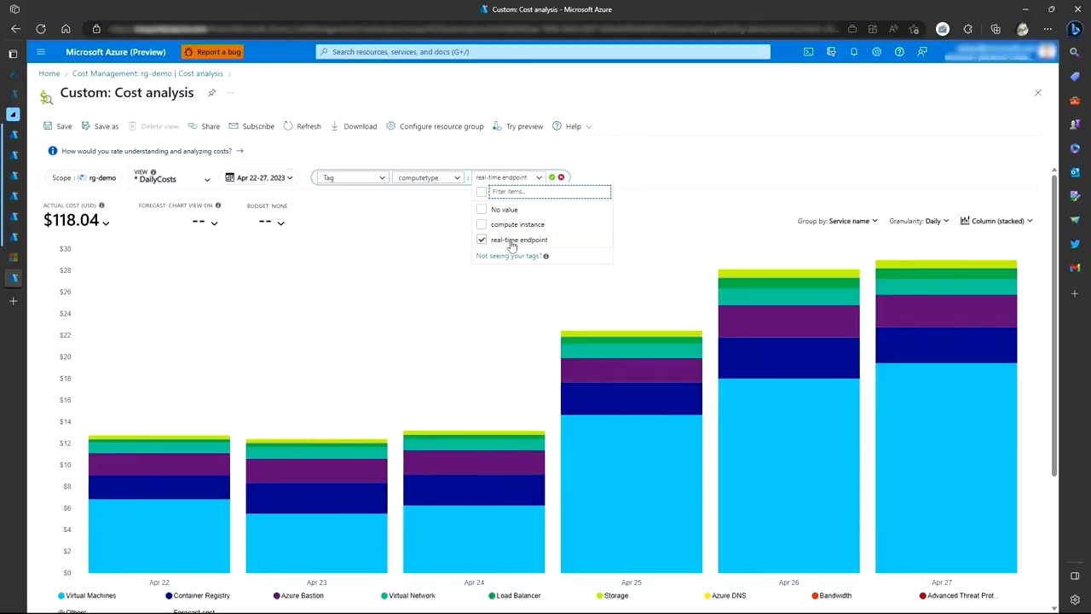
click(669, 178)
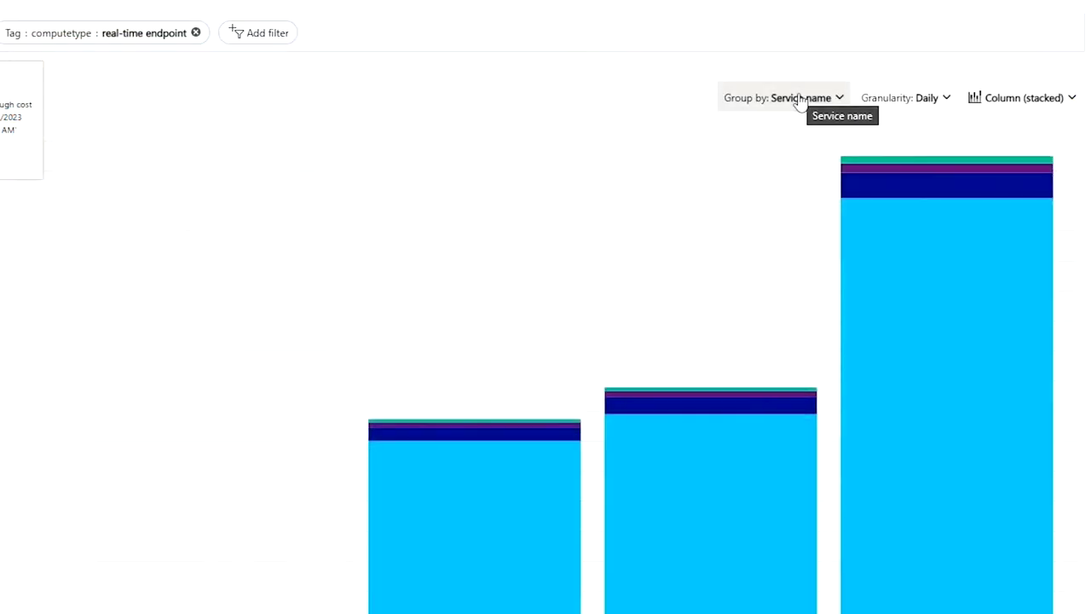
click(800, 99)
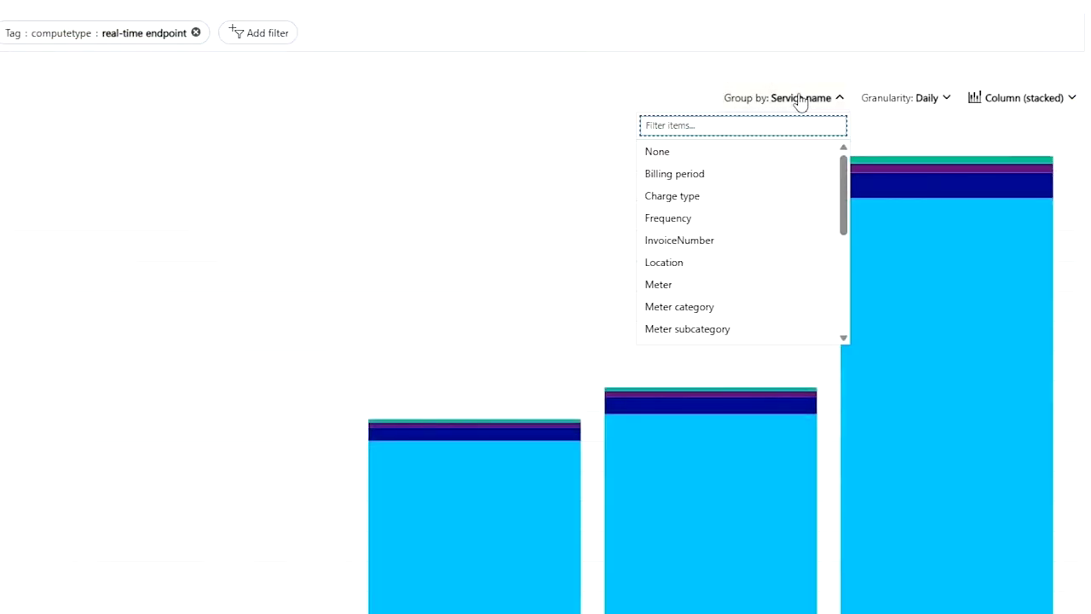
scroll(760, 187, down, 5)
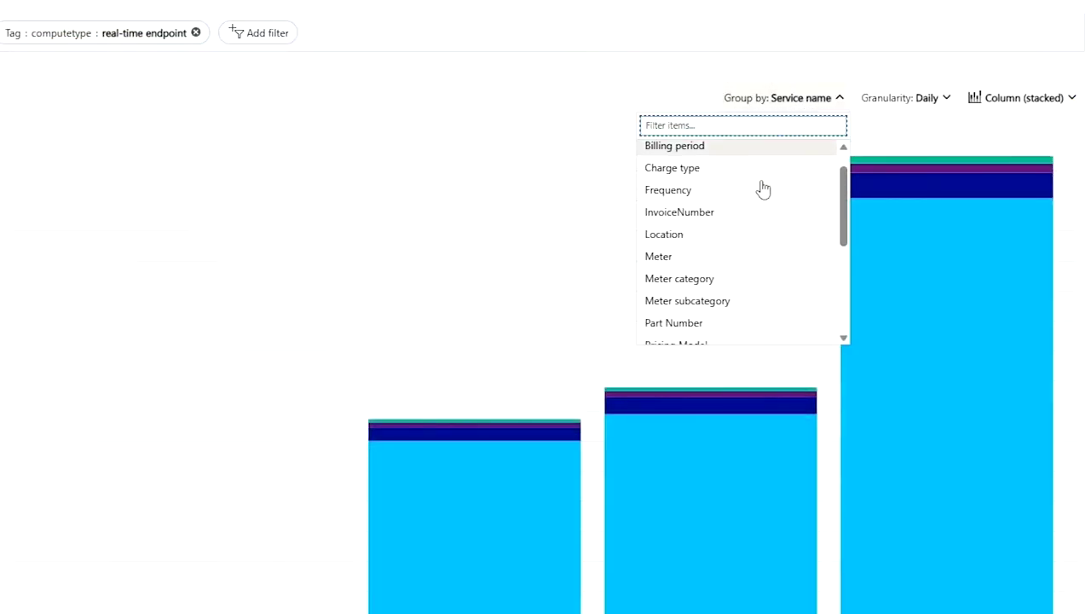
click(714, 333)
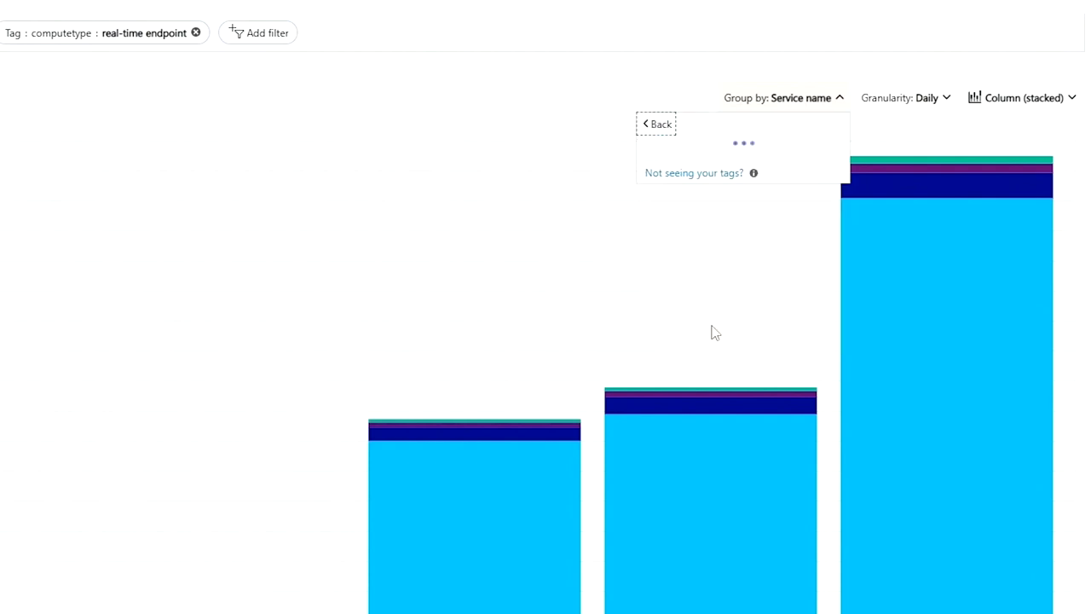
click(685, 201)
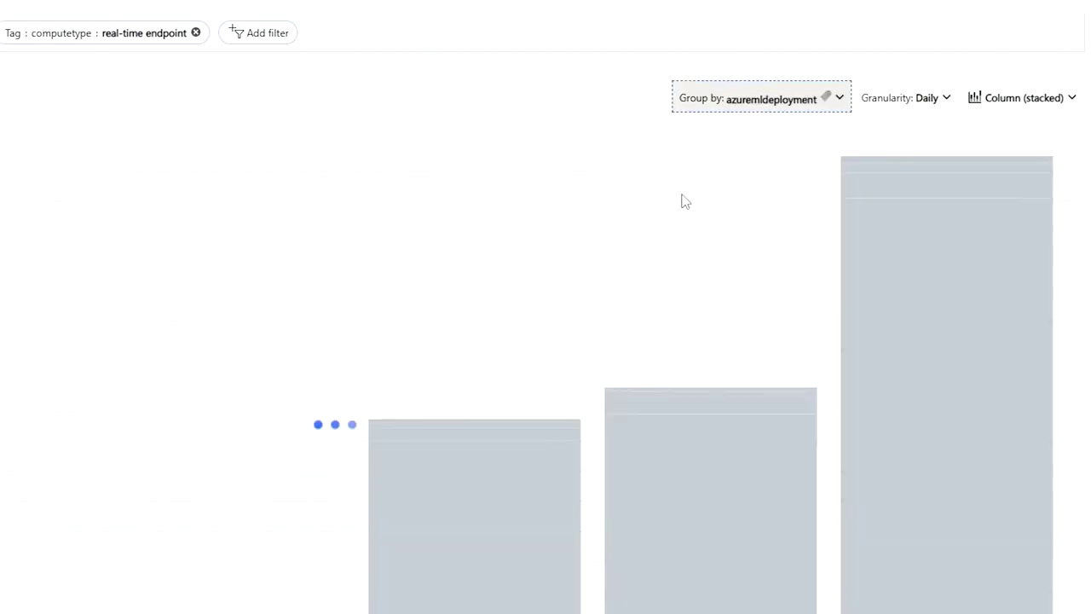
mouse_move(706, 407)
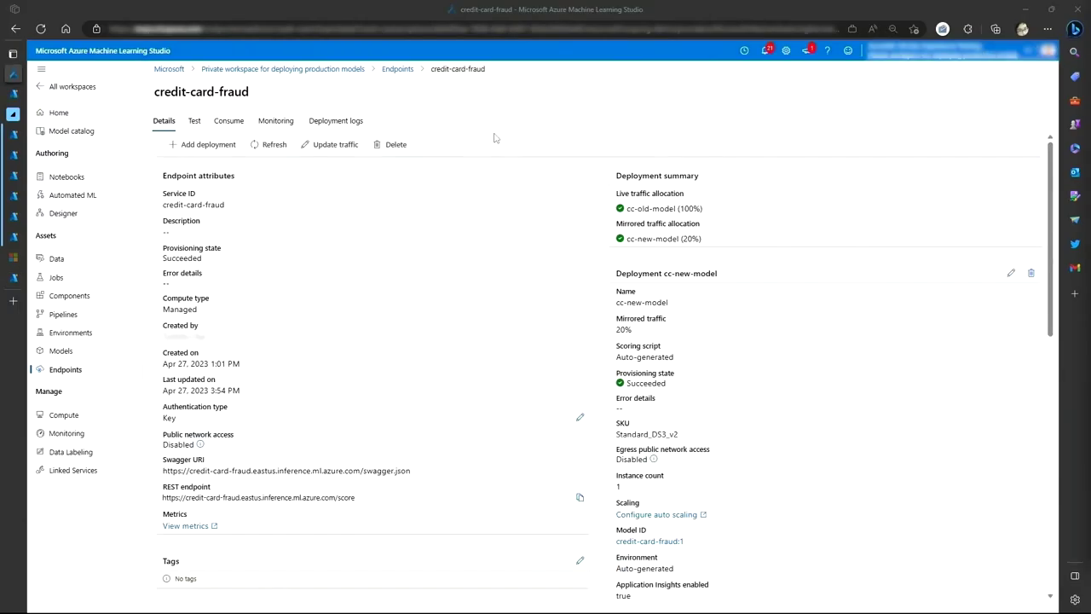
Update the credit-card-fraud endpoint's traffic: turn off mirroring and allocate live traffic 80% to cc-old-model and 20% to cc-new-model
click(328, 145)
mouse_move(964, 326)
mouse_down()
mouse_move(954, 326)
mouse_move(970, 325)
mouse_up()
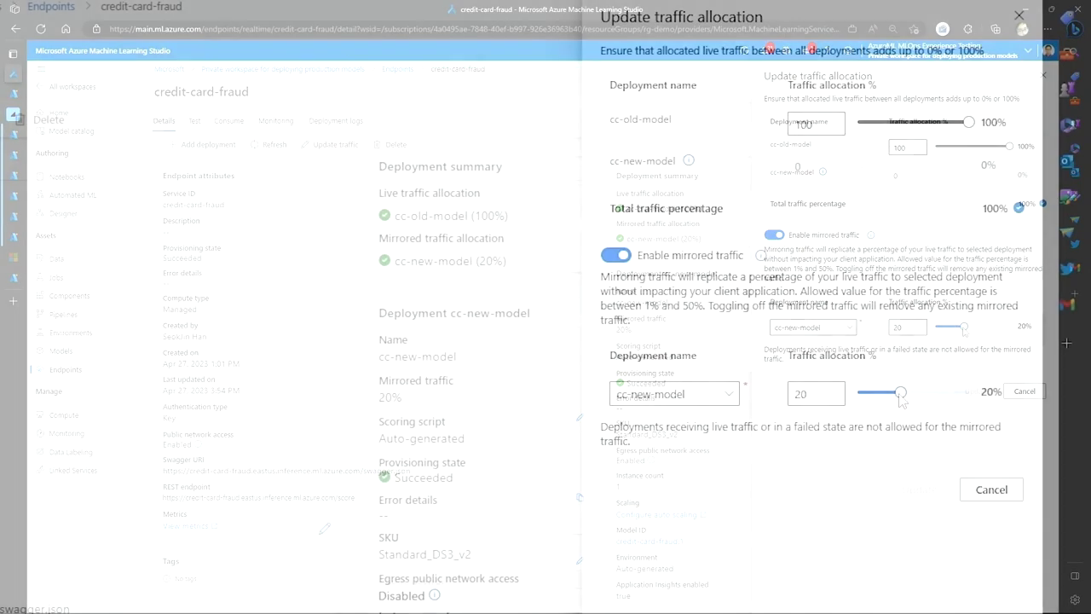
click(613, 255)
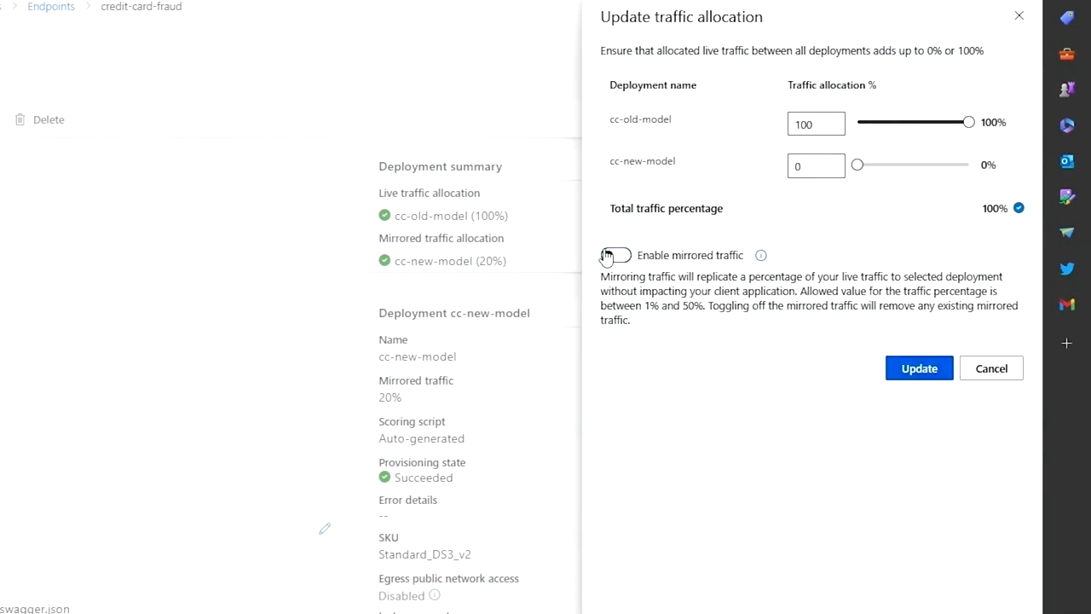
drag(860, 168, 880, 168)
click(924, 372)
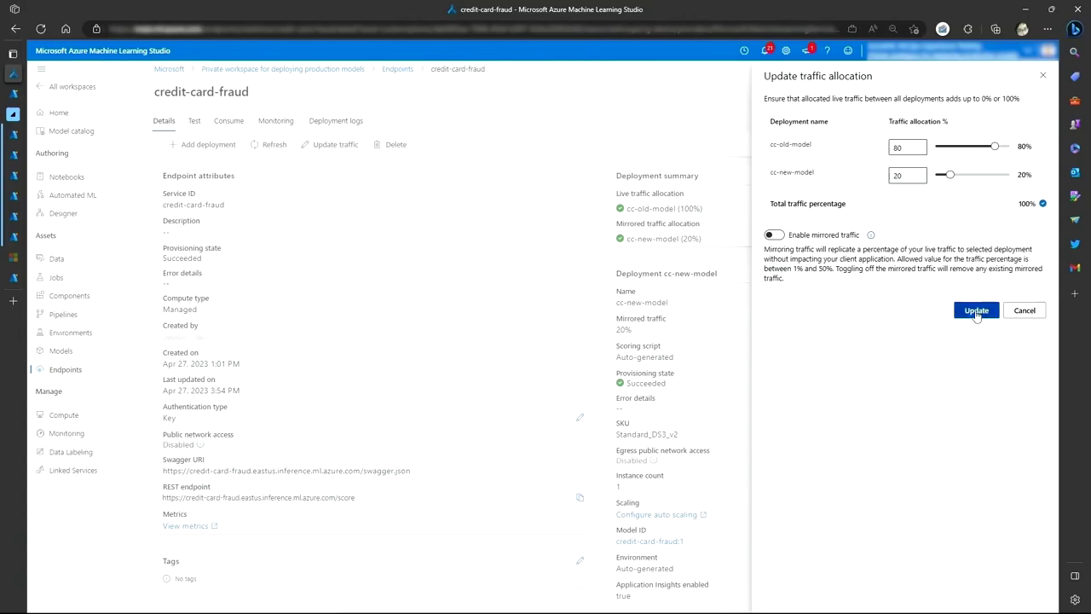
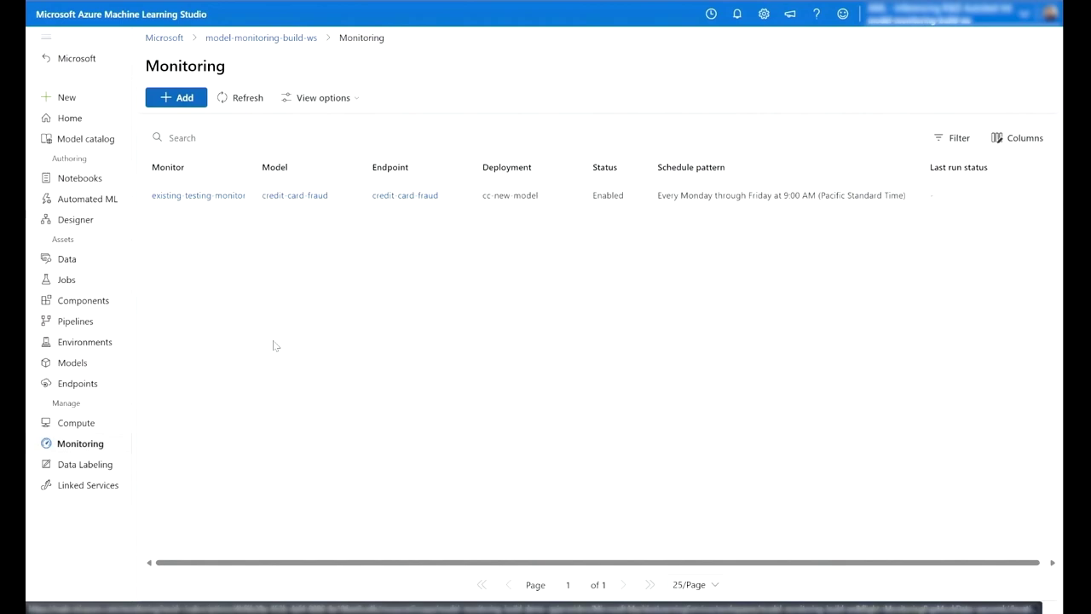
Add a monitor for deployment credit-card-fraud/cc-new-model, using cc-fraud-baseline-dataset:1 as training data
click(188, 102)
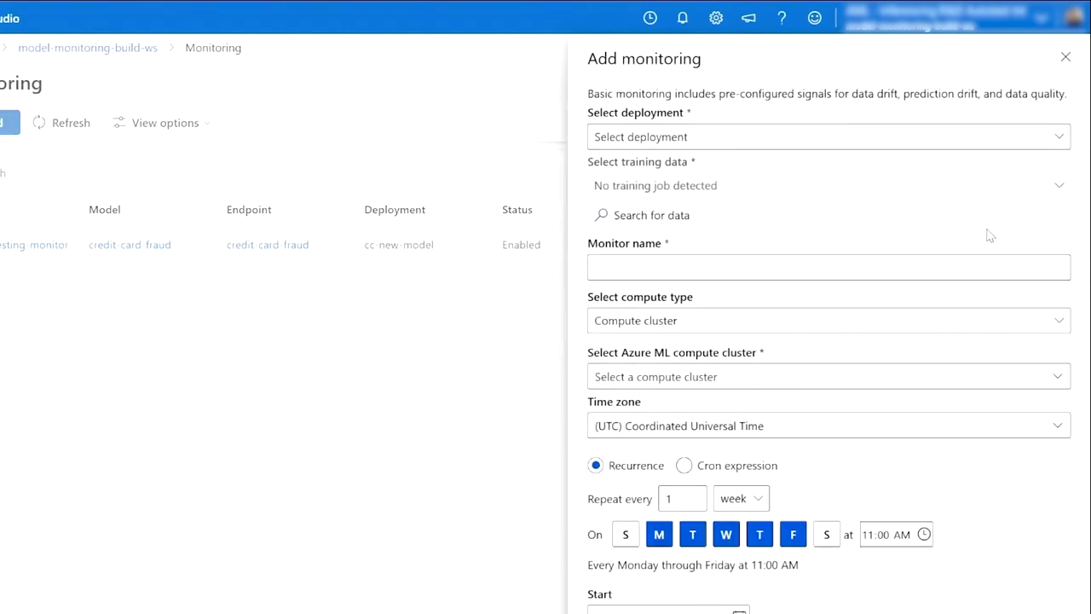
click(966, 139)
click(929, 167)
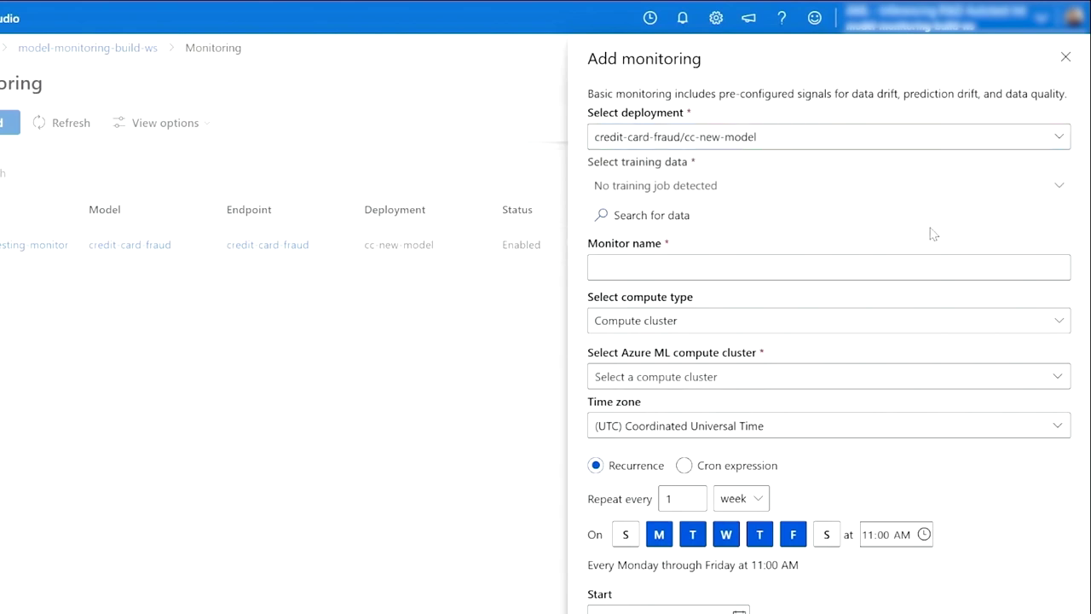
click(652, 217)
click(211, 419)
click(592, 502)
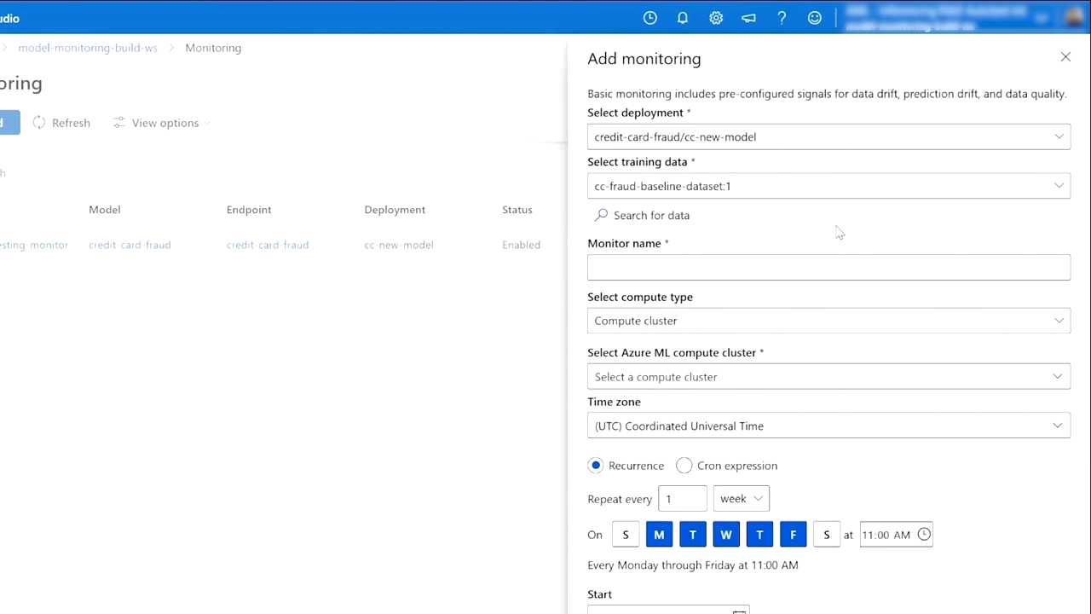
Name the monitor cc-fraud-basic-monitor and assign it the cpu-cluster compute cluster
click(810, 268)
text(cc-fraud-basic-)
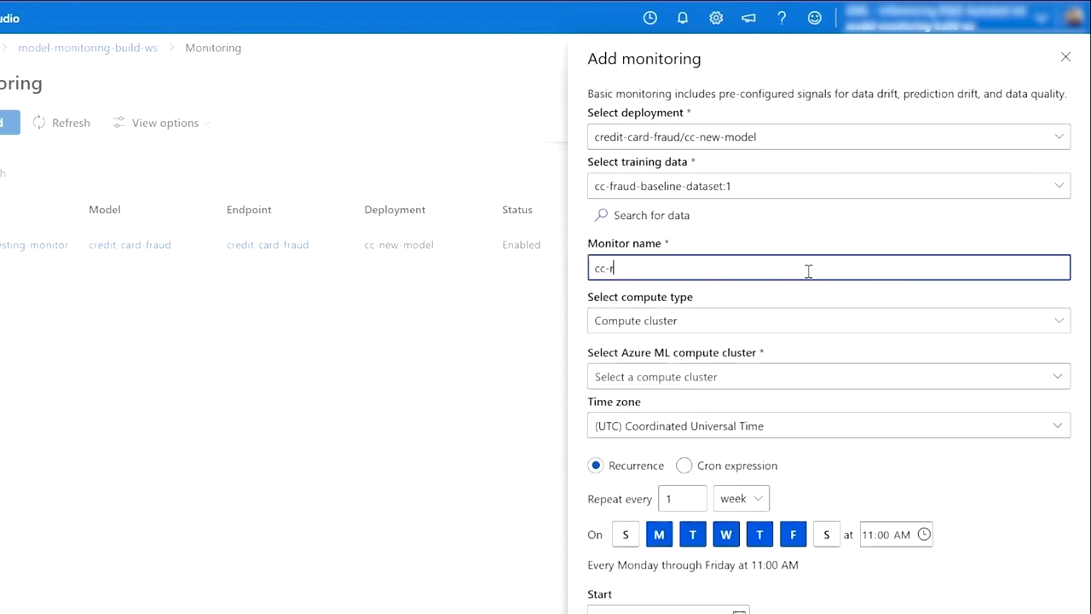
text(monitor)
click(805, 301)
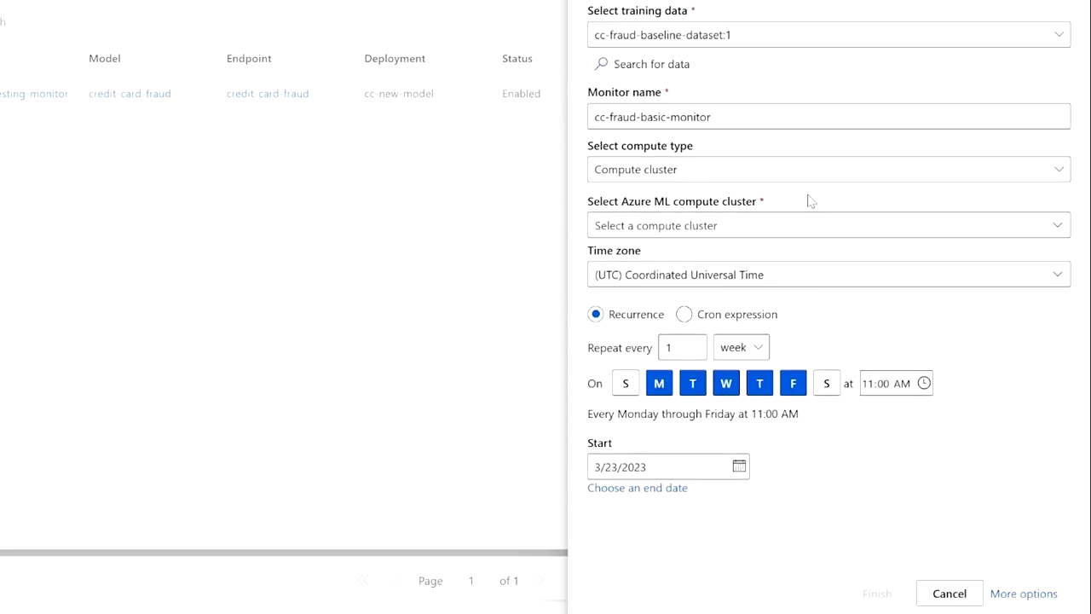
click(804, 225)
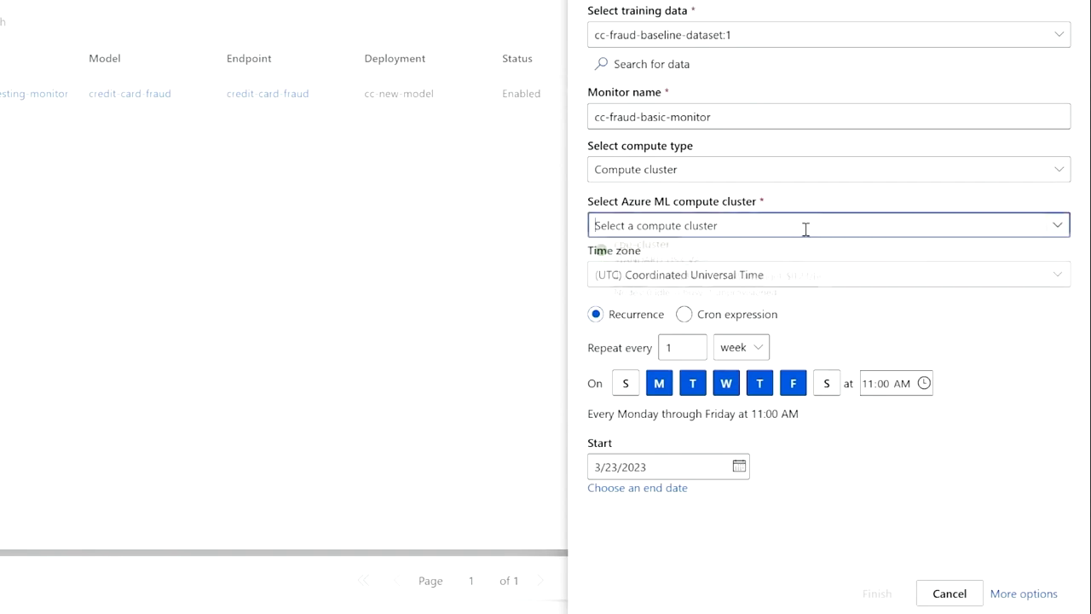
click(767, 275)
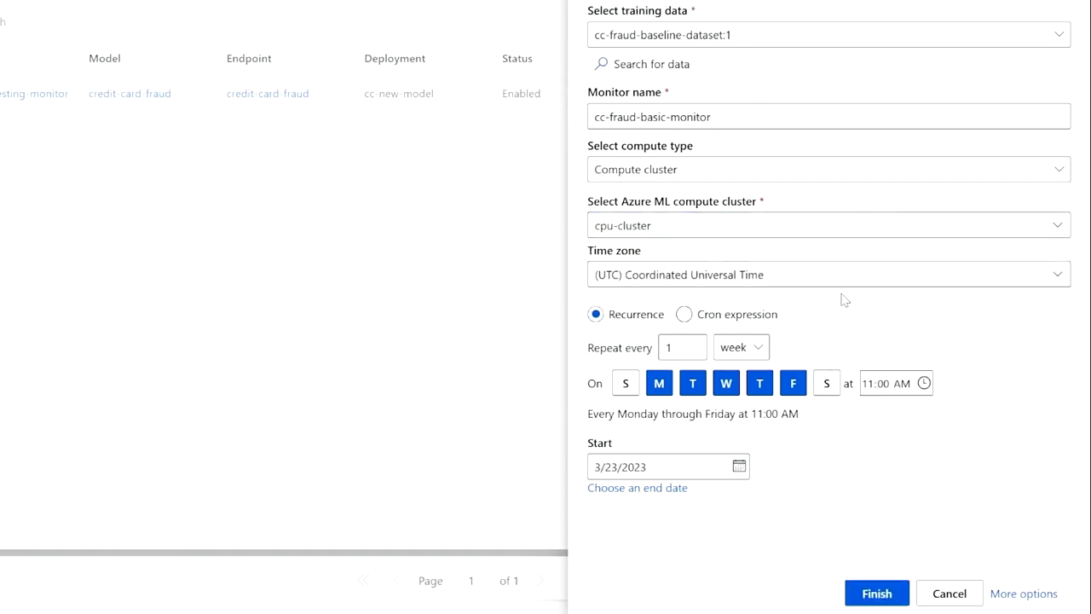
Schedule the monitor for 9:00 AM in (UTC-08:00) Pacific Time (US & Canada) and finish creating it
click(832, 276)
text(pacif)
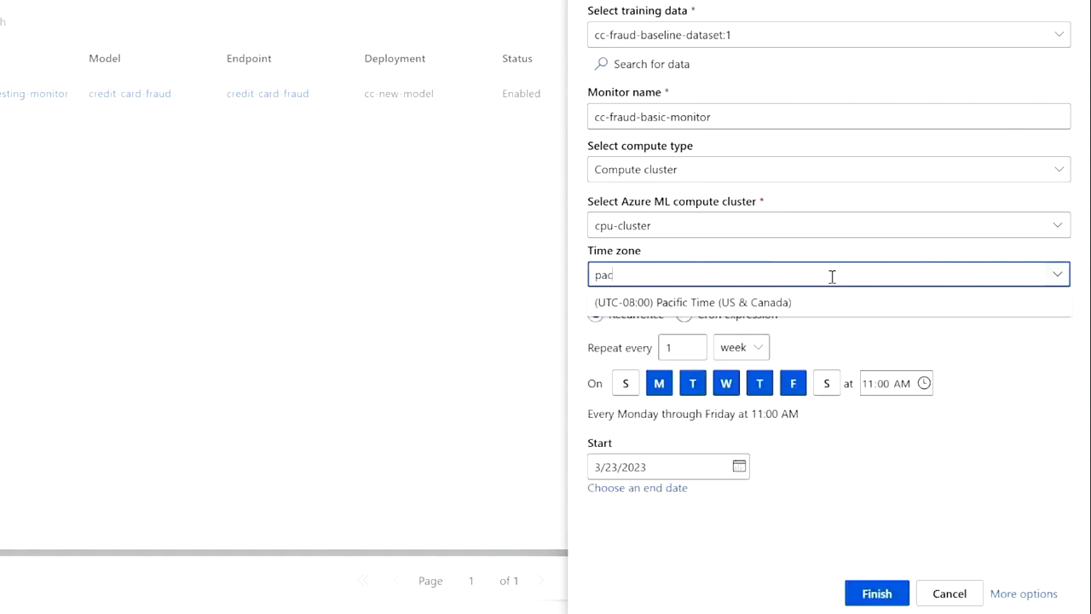
click(750, 305)
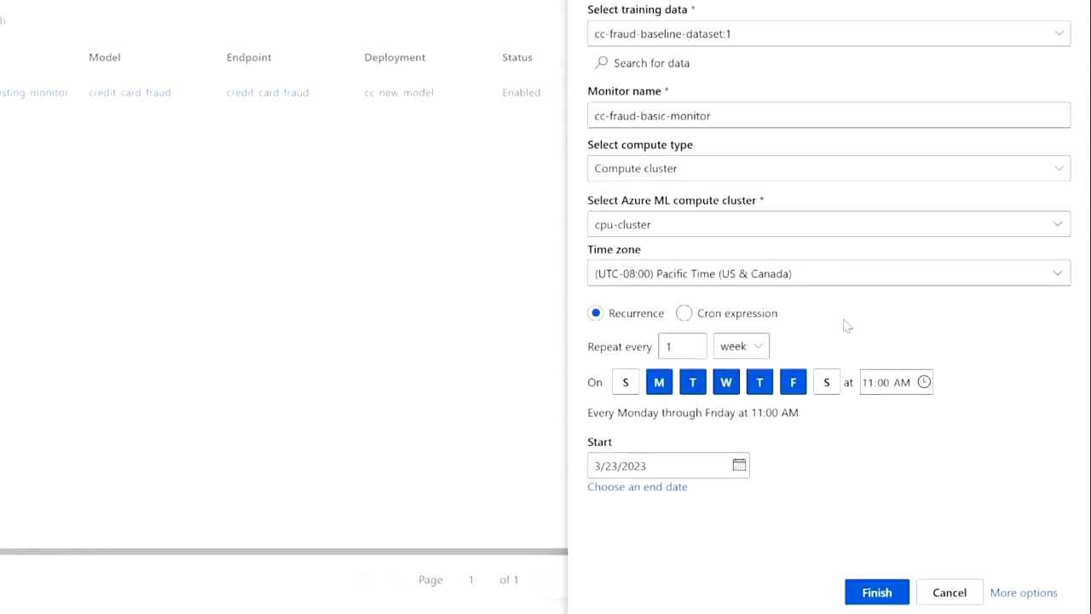
click(921, 383)
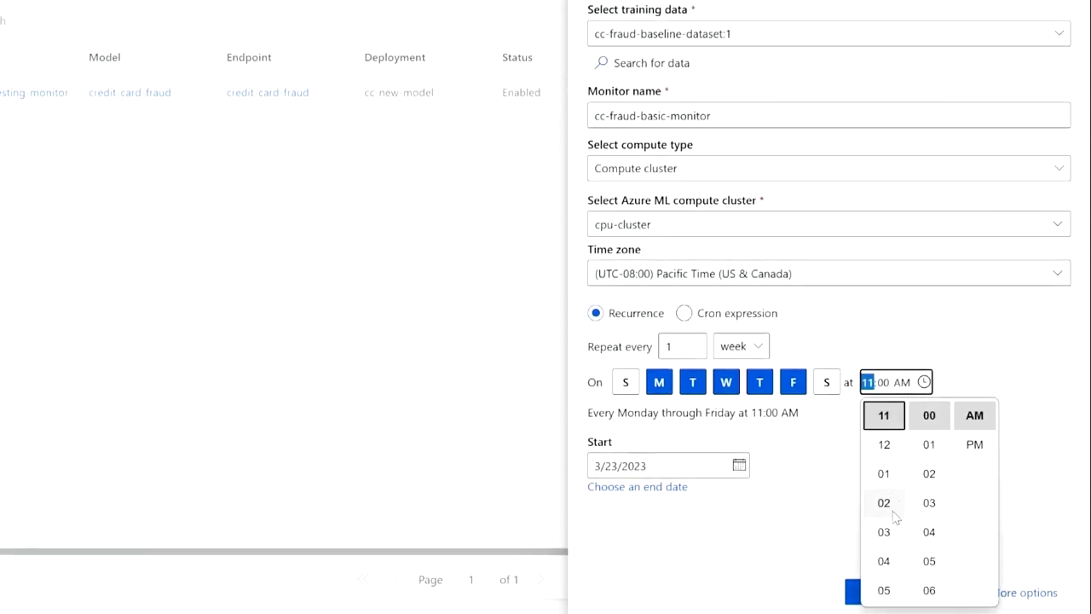
scroll(891, 519, down, 2)
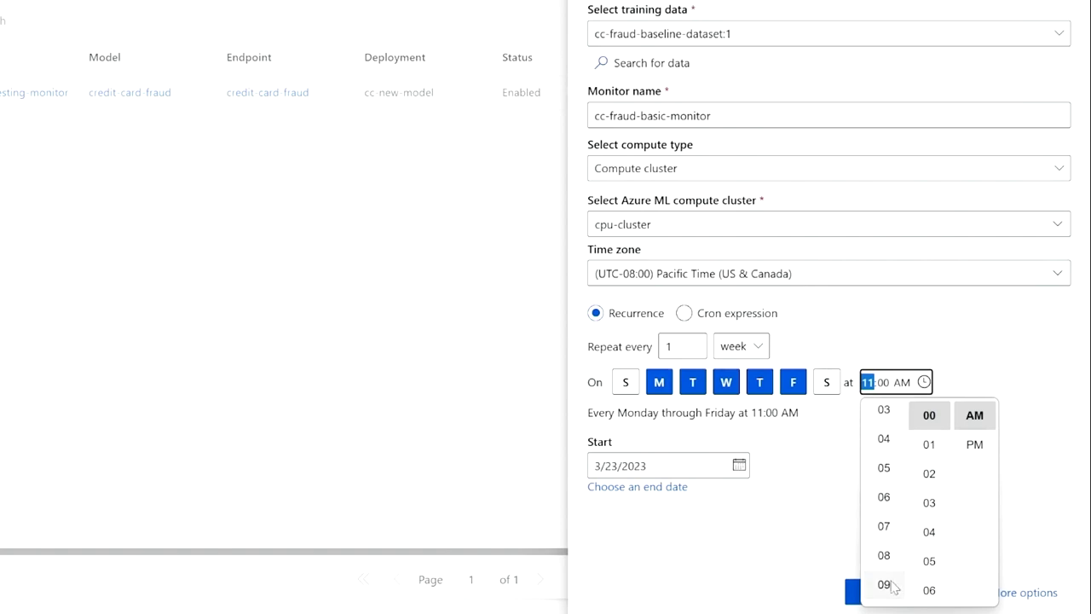
click(888, 587)
click(979, 383)
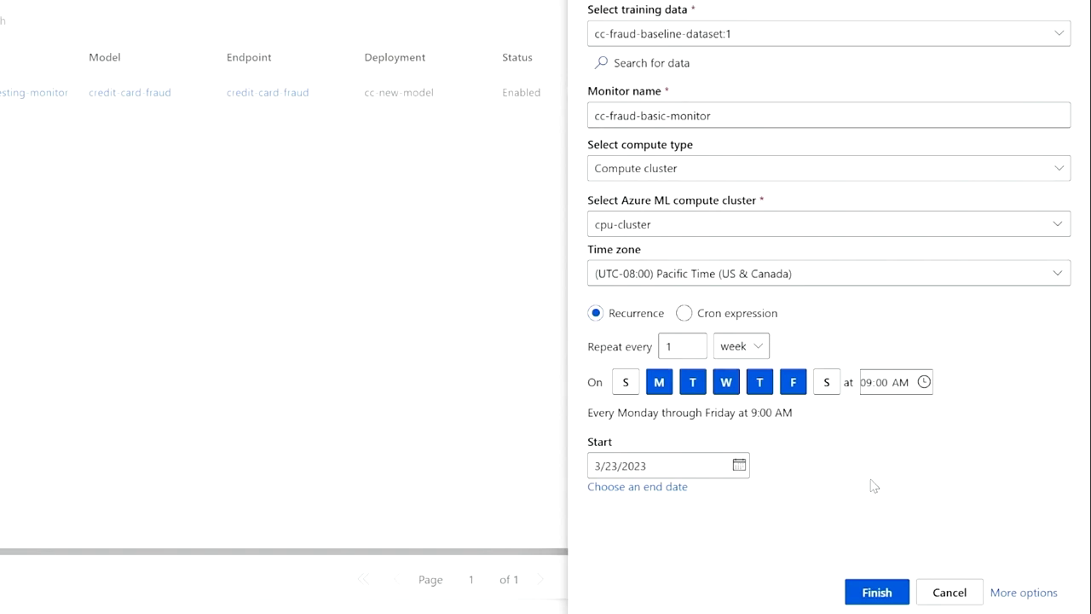
click(879, 592)
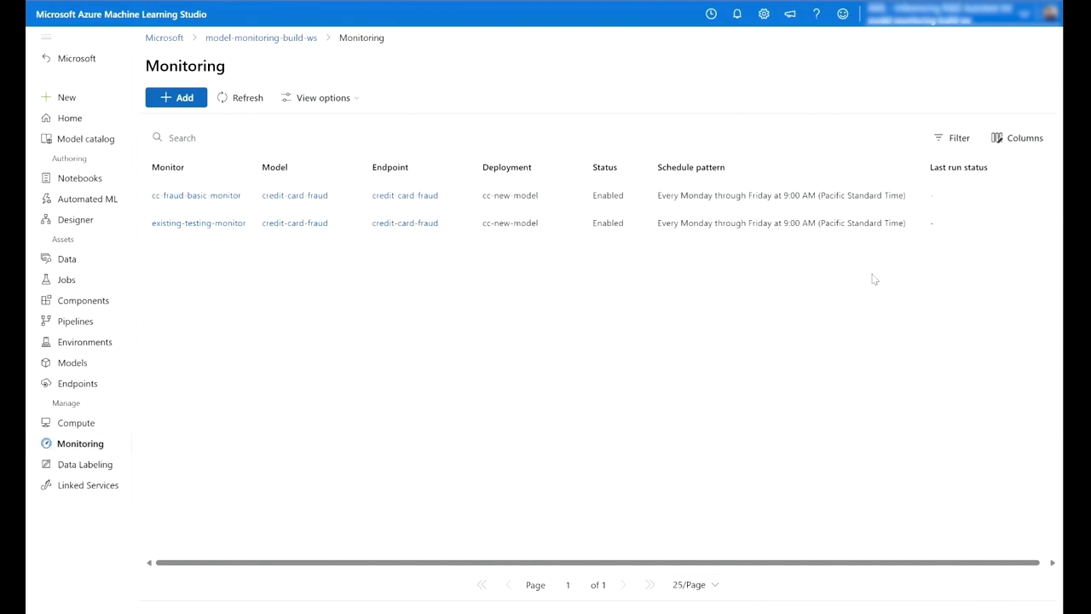
Open cc-fraud-basic-monitor and examine the LOCALHOUR feature's data quality violations over time
click(197, 196)
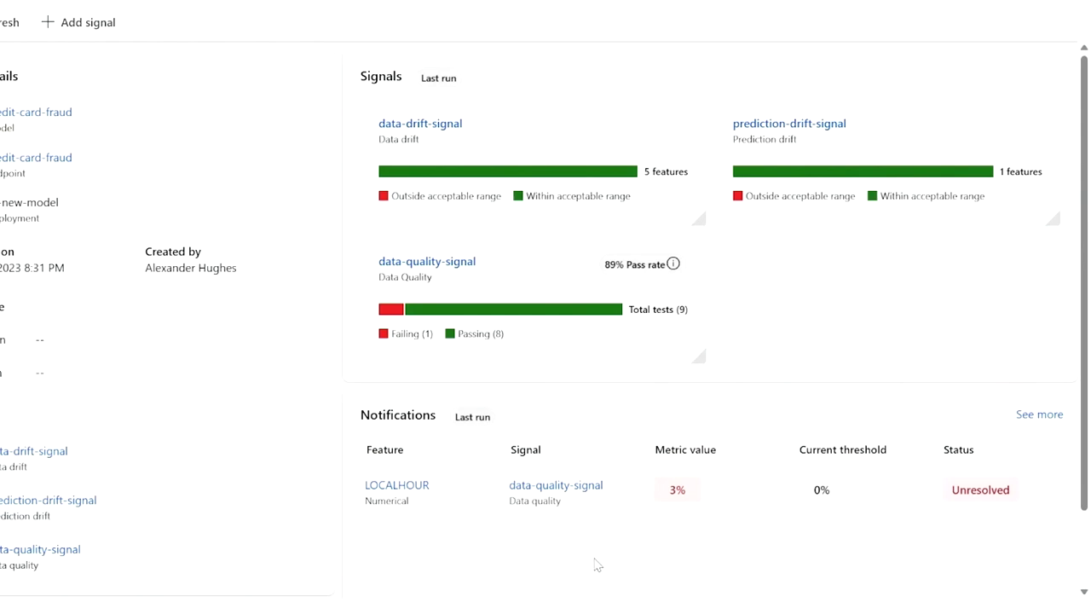
click(399, 486)
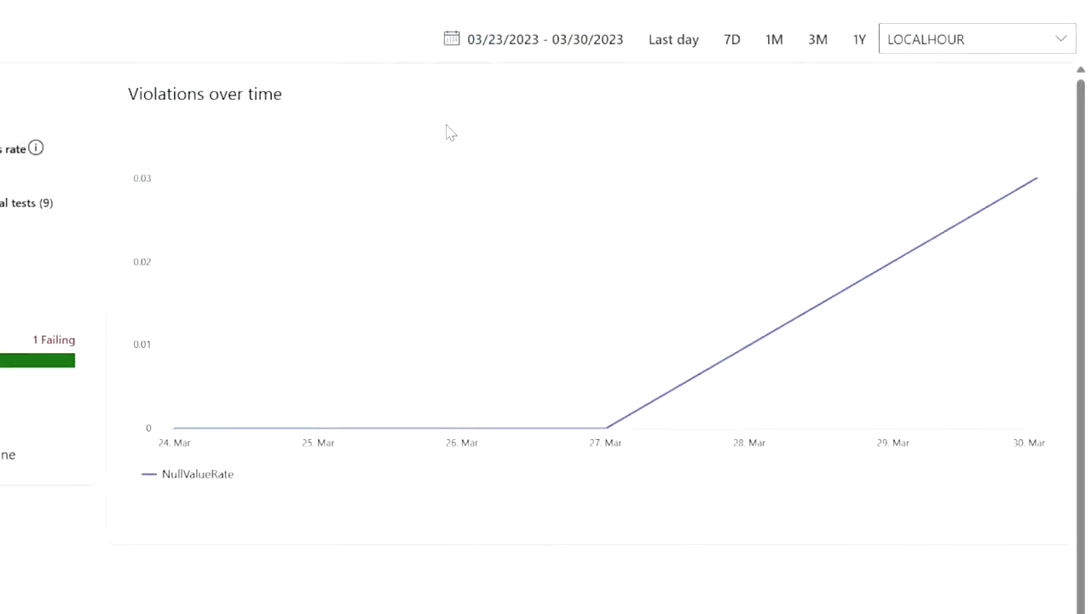
mouse_move(639, 164)
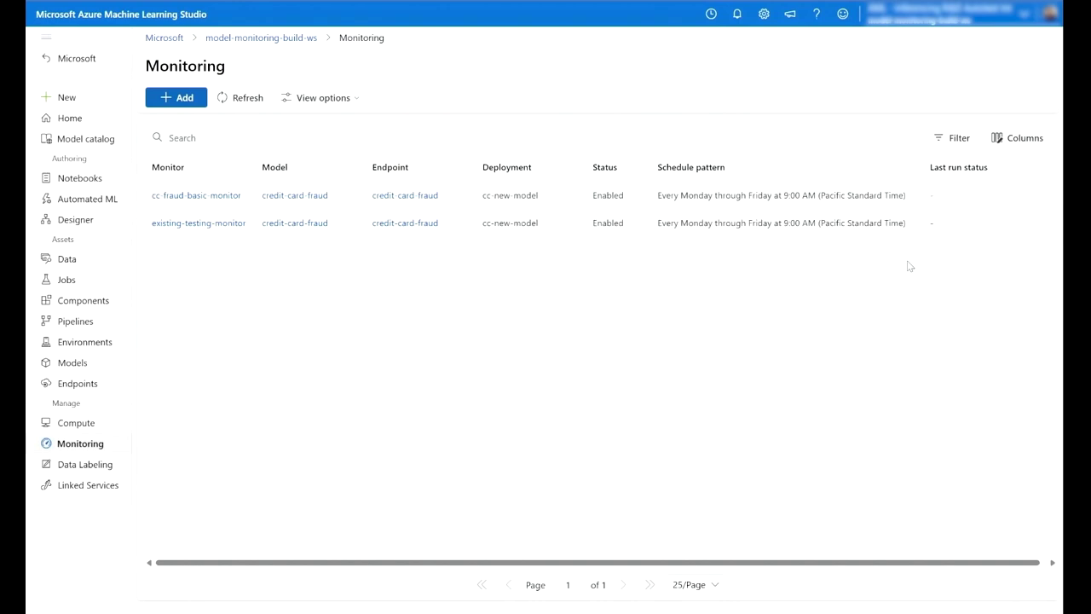
Add another monitor named cc-fraud-advanced-monitor for credit-card-fraud/cc-new-model, with cc-fraud-baseline-dataset as training data
click(193, 94)
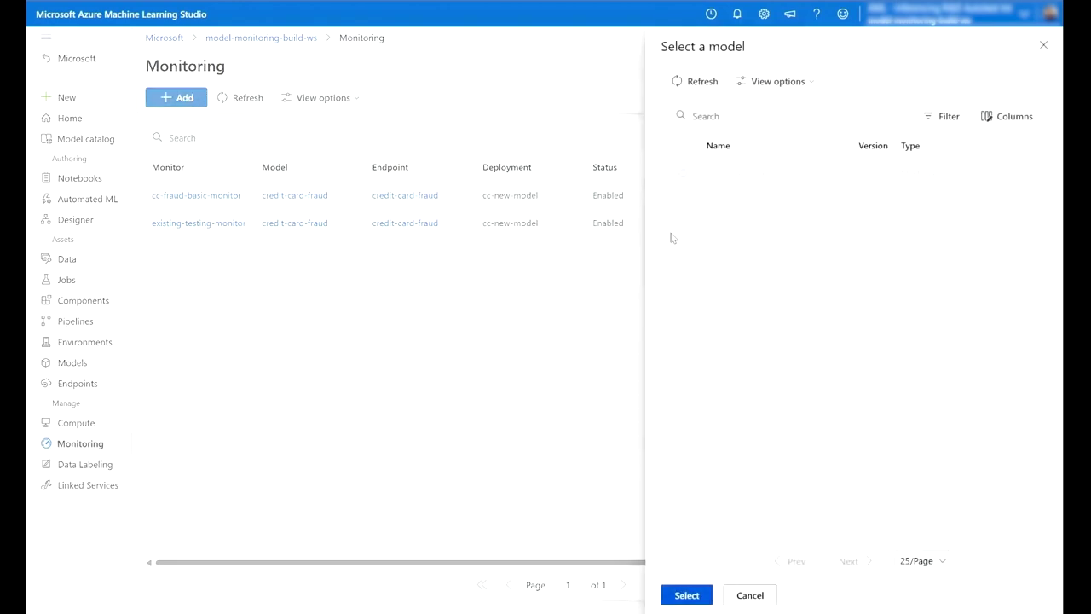
click(692, 593)
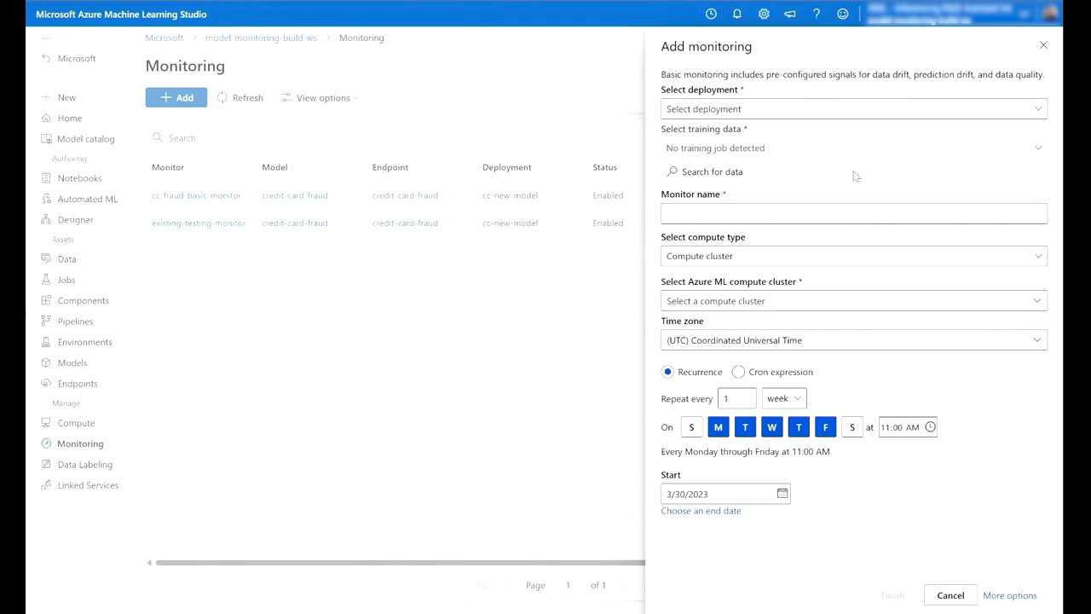
click(713, 172)
click(359, 338)
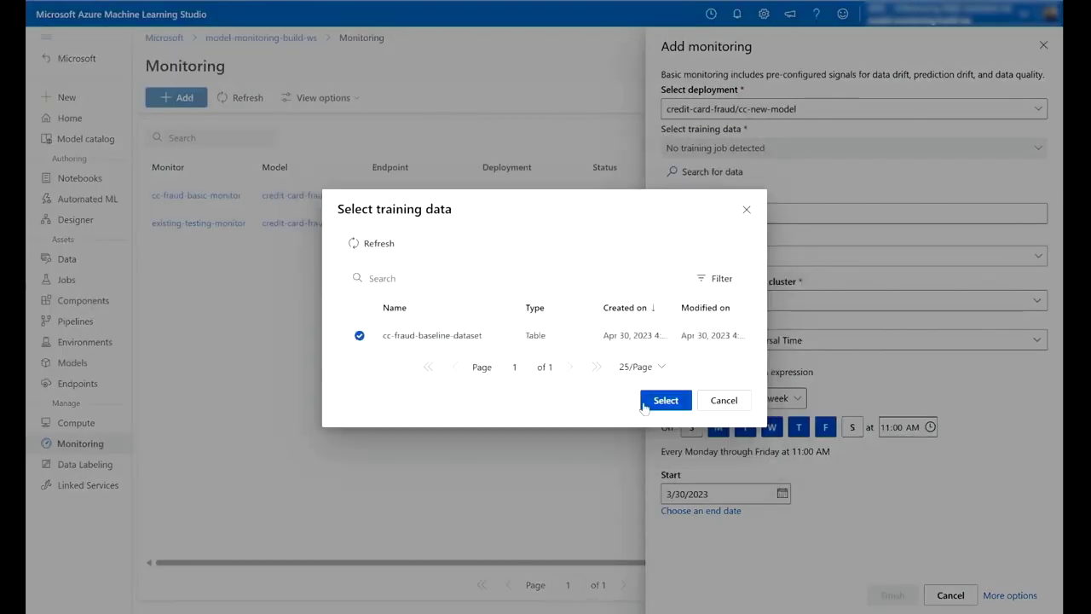
click(661, 397)
click(718, 213)
text(cc-fraud-advanced-monitor)
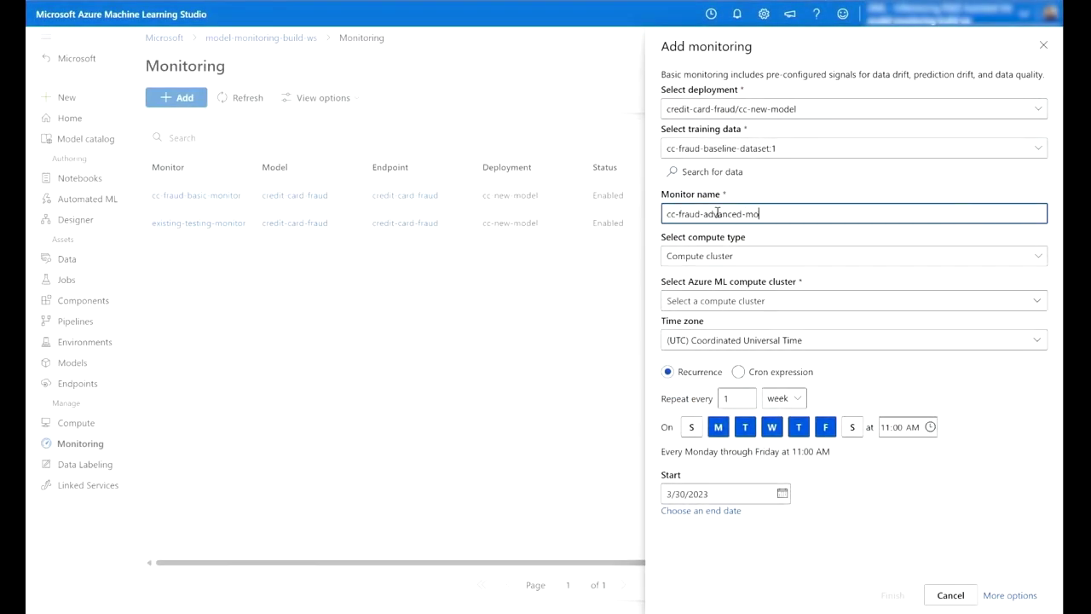
click(762, 238)
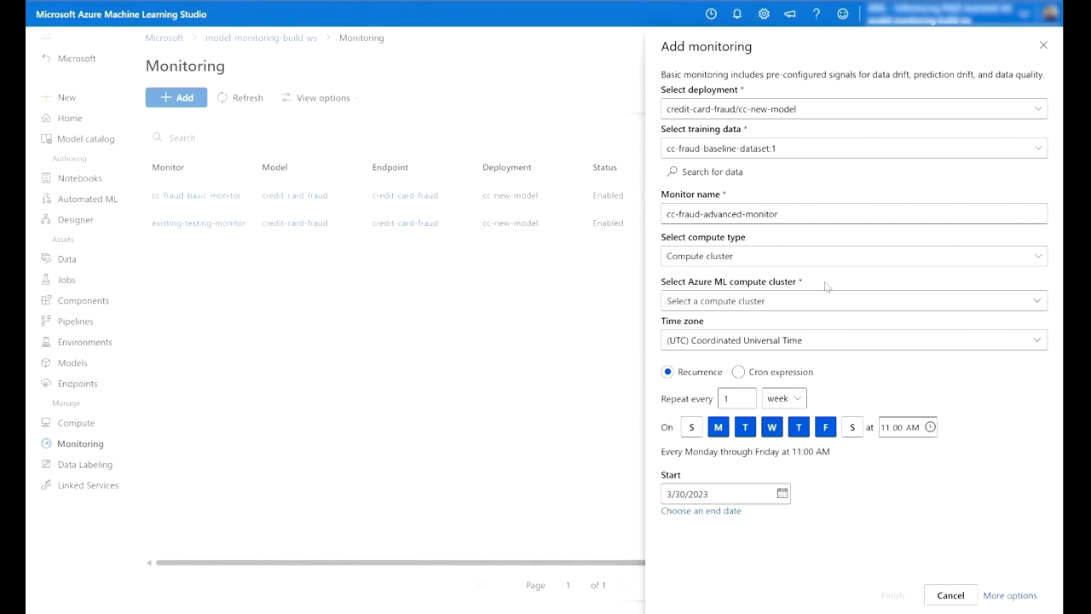
Assign cpu-cluster to the advanced monitor and set its time zone to (UTC-08:00) Pacific Time (US & Canada)
click(772, 336)
click(929, 340)
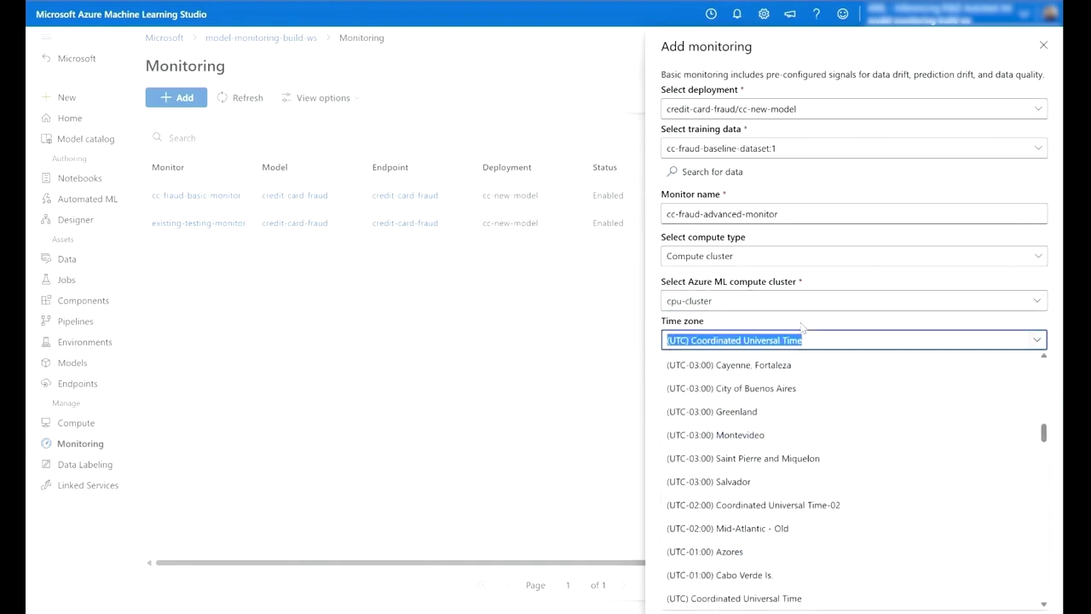
text(pac)
key(Return)
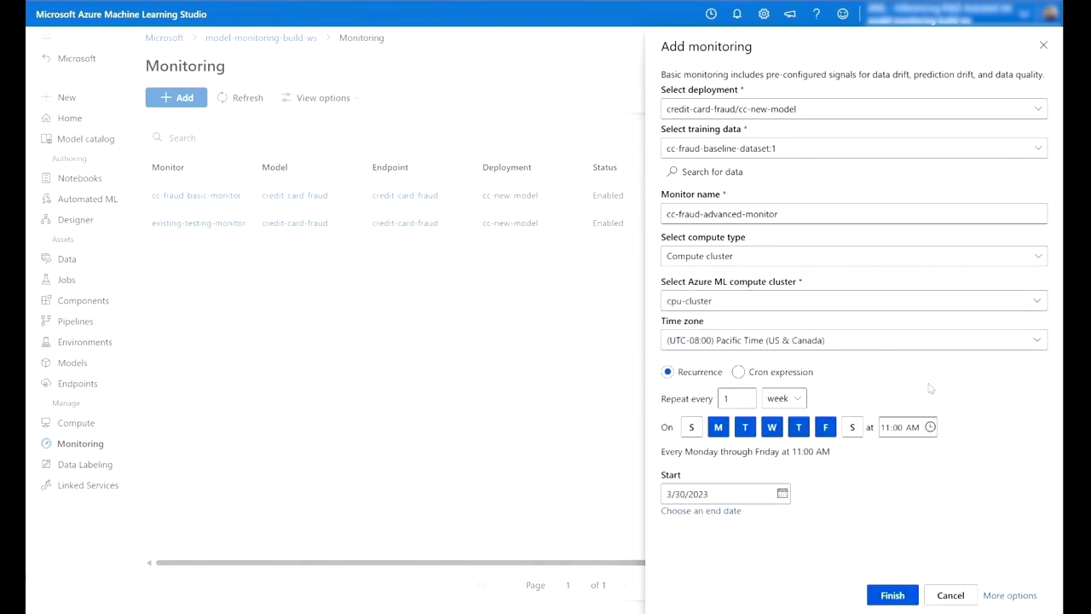
Expand the monitor setup to the advanced settings, accept the basic settings and datasets, and go on to the monitoring signals
click(1010, 595)
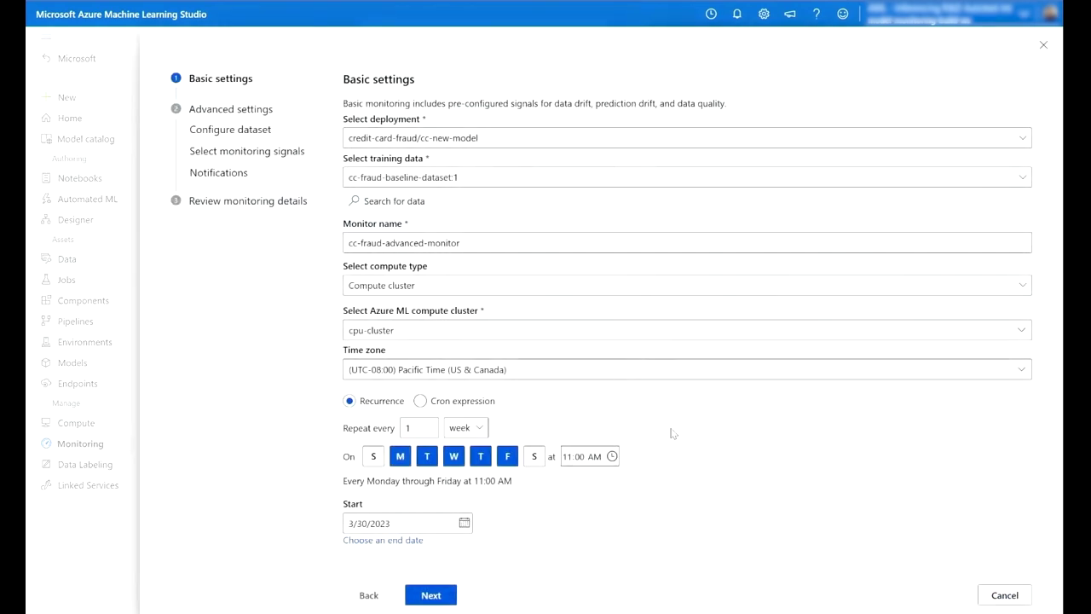
click(440, 595)
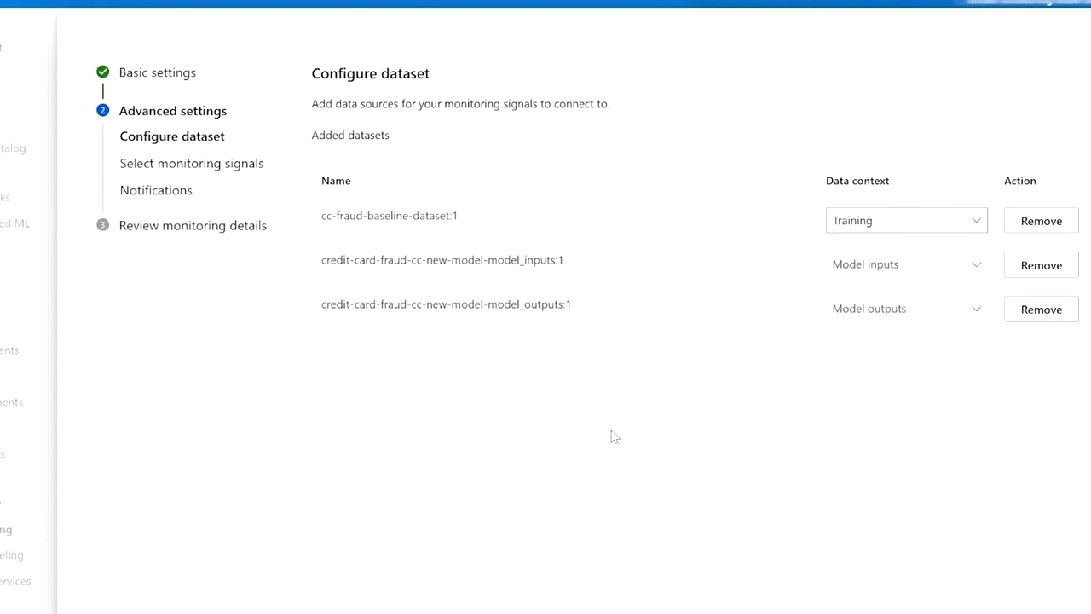
click(455, 585)
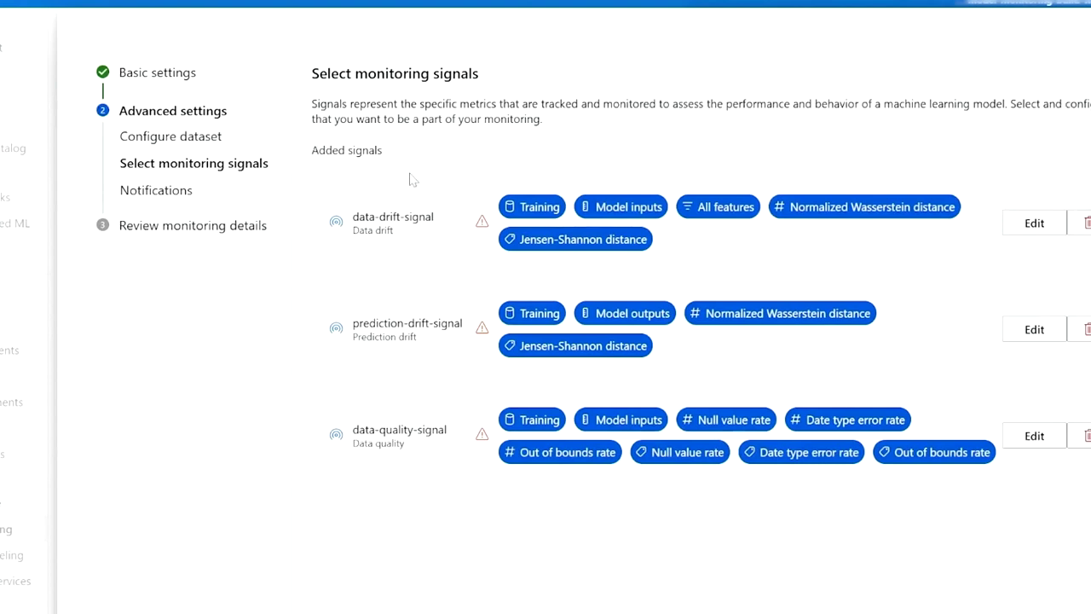
Edit the data drift signal: rename it data-drift-signal-adv and use IS_FRAUD as the baseline target column
click(1031, 223)
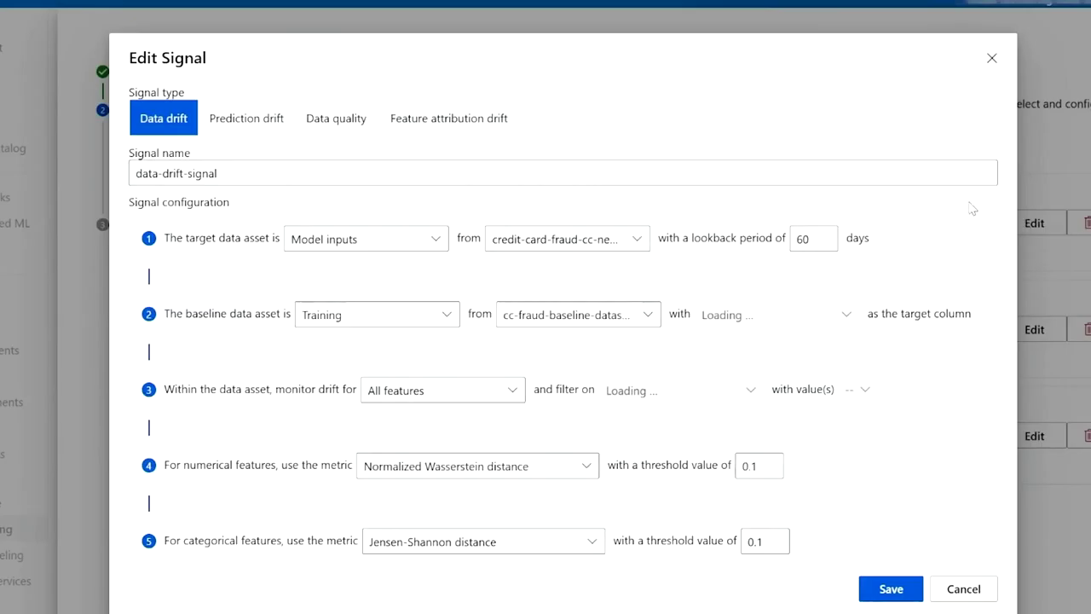
click(387, 174)
text(-adv)
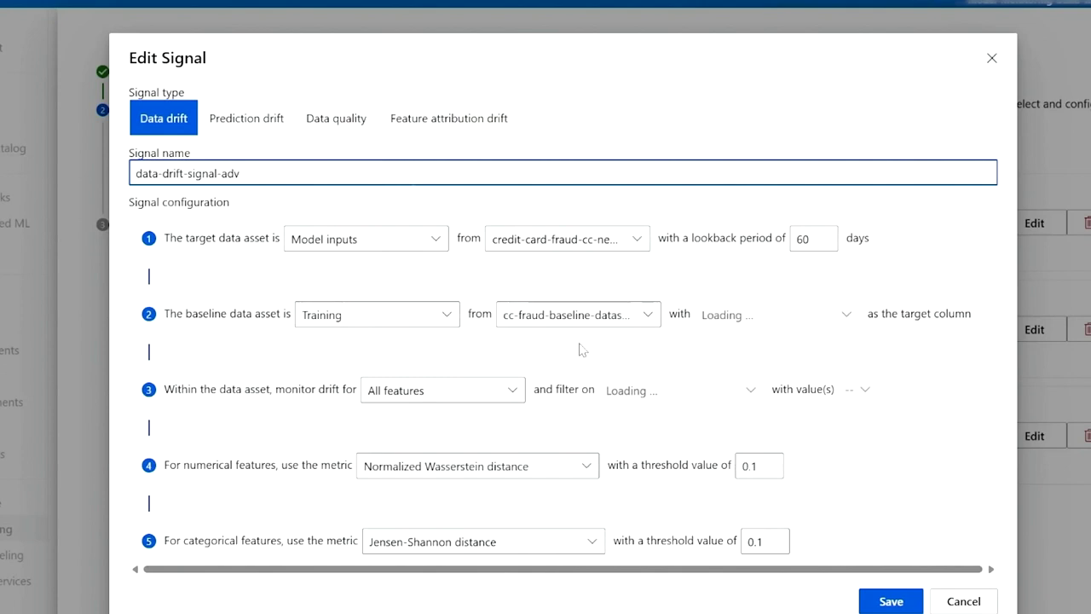
click(588, 367)
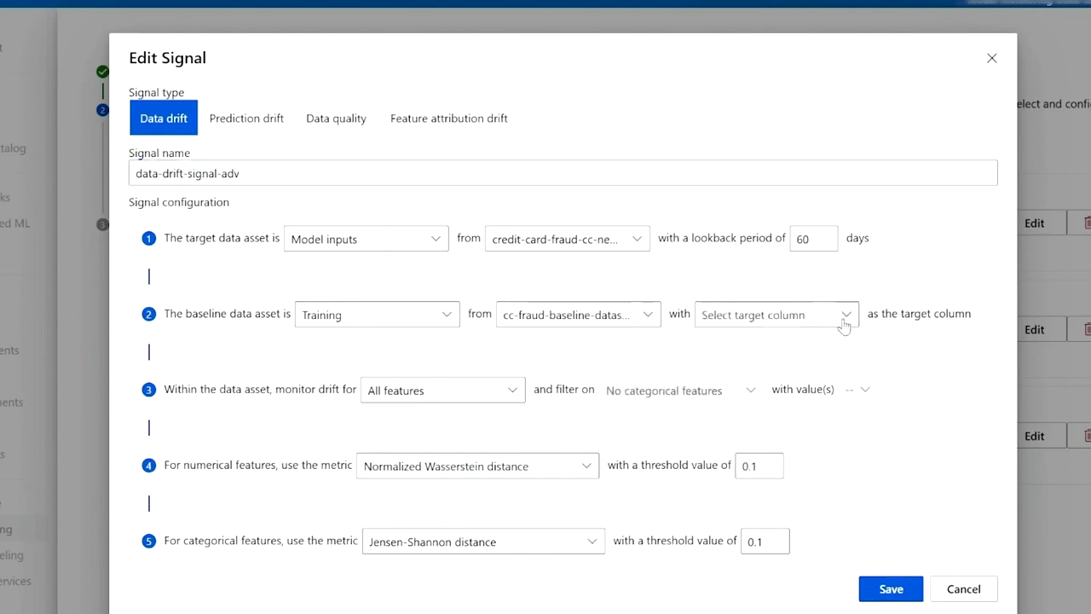
click(844, 314)
click(759, 604)
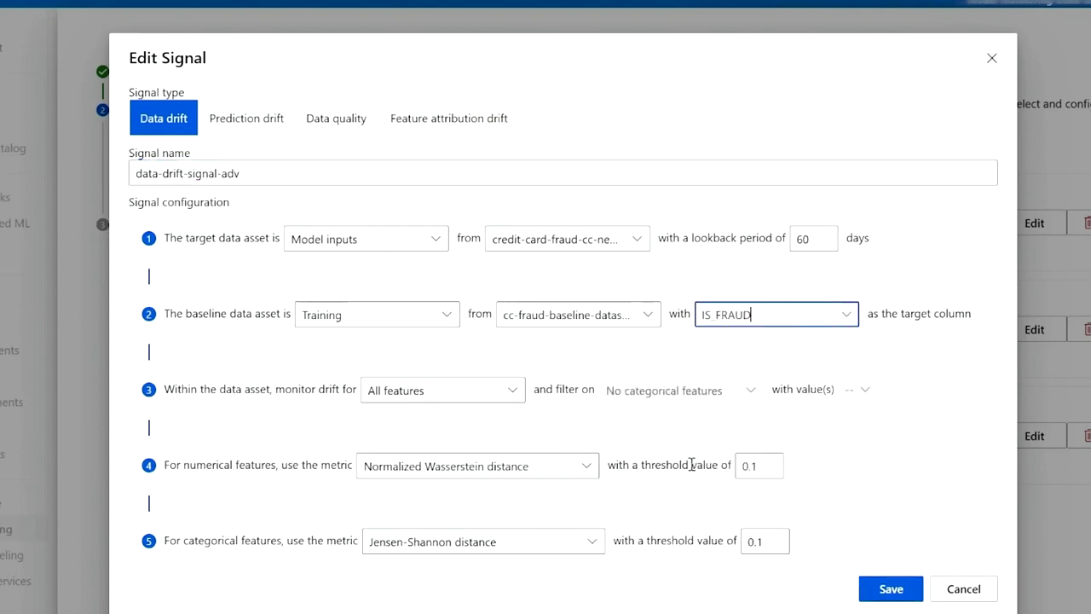
Set the data drift thresholds for numerical and categorical features to 0.3 and save the signal
click(761, 466)
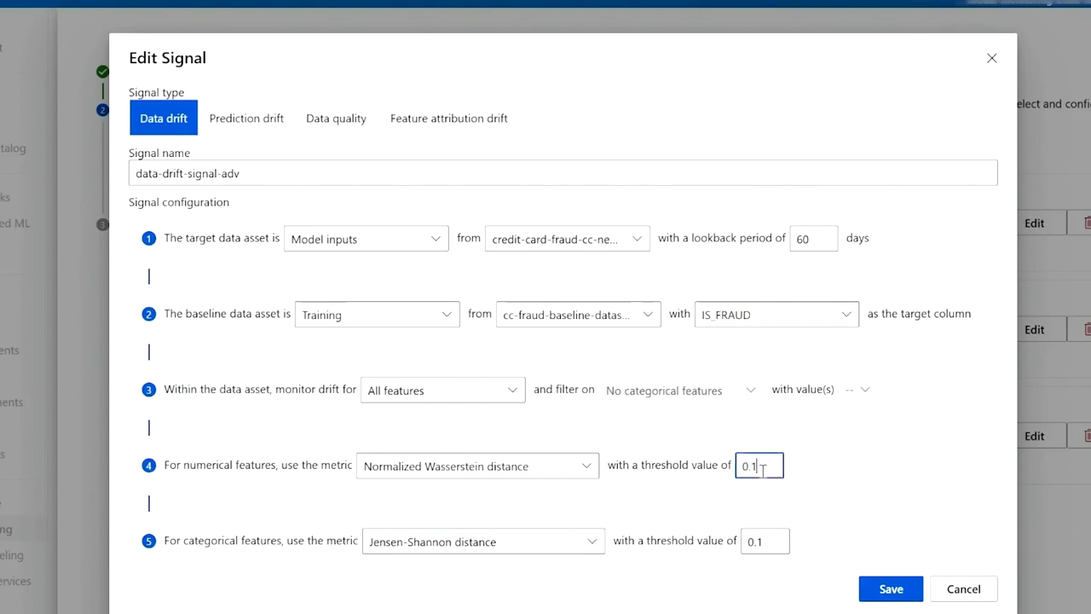
key(BackSpace)
text(3)
click(770, 546)
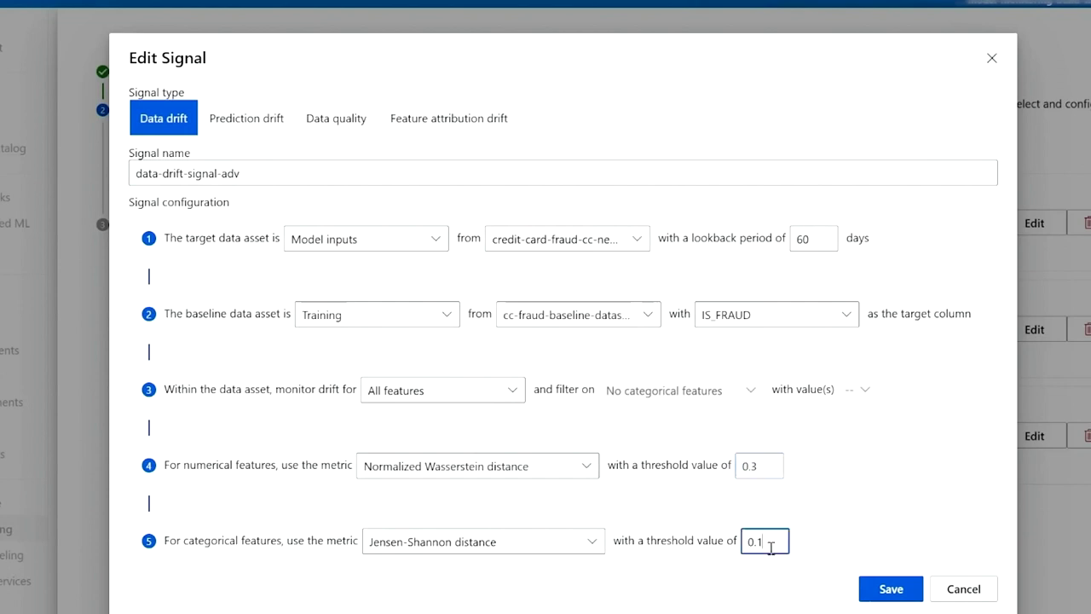
key(BackSpace)
text(3)
click(753, 588)
click(891, 589)
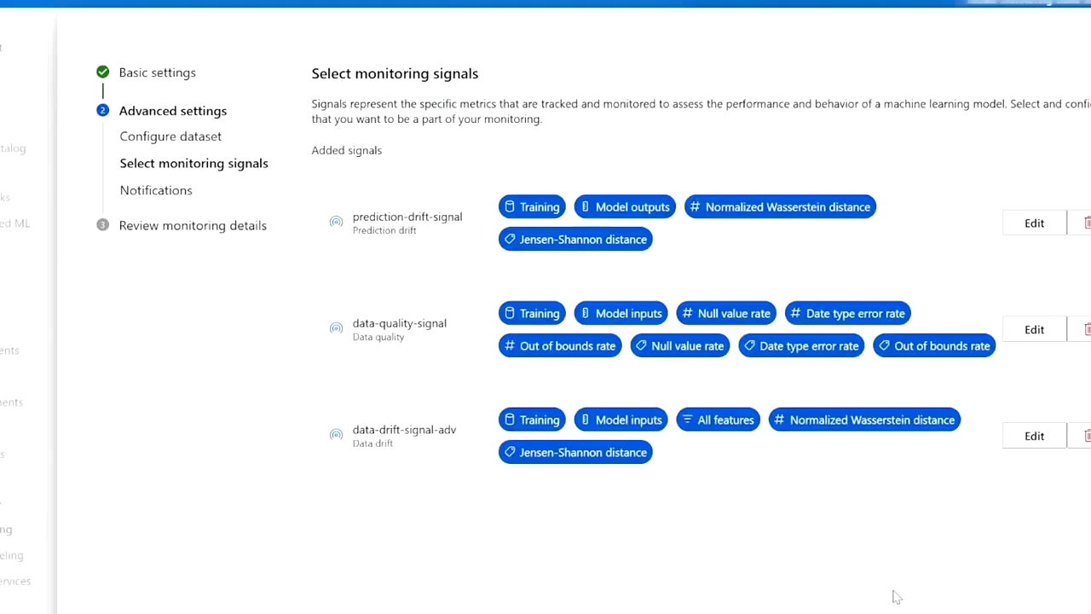
Rename the prediction drift signal prediction-drift-signal-adv and save it
click(1023, 230)
click(345, 176)
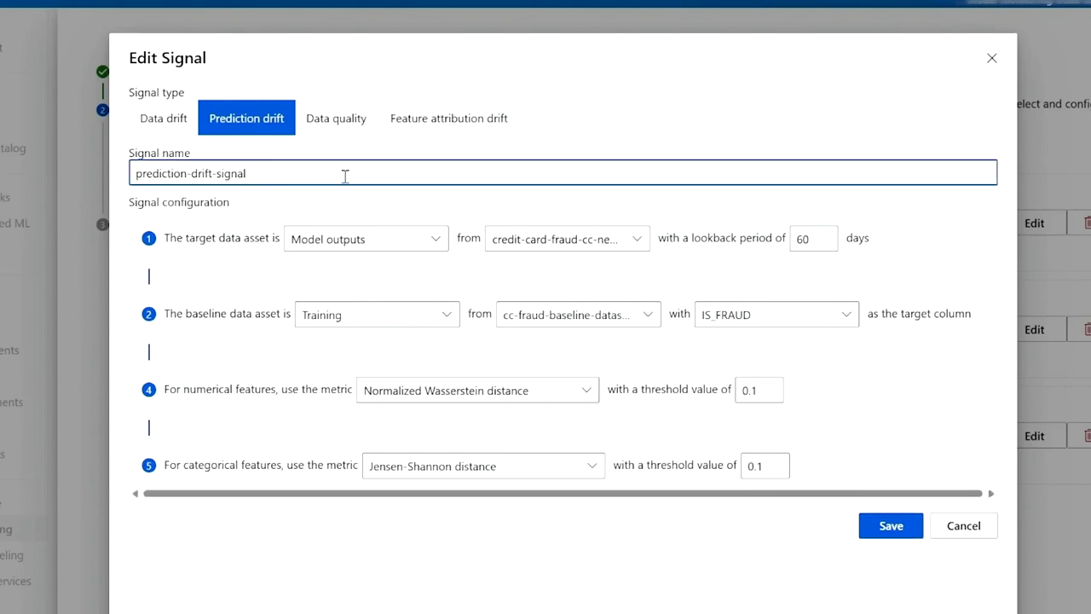
text(-adv)
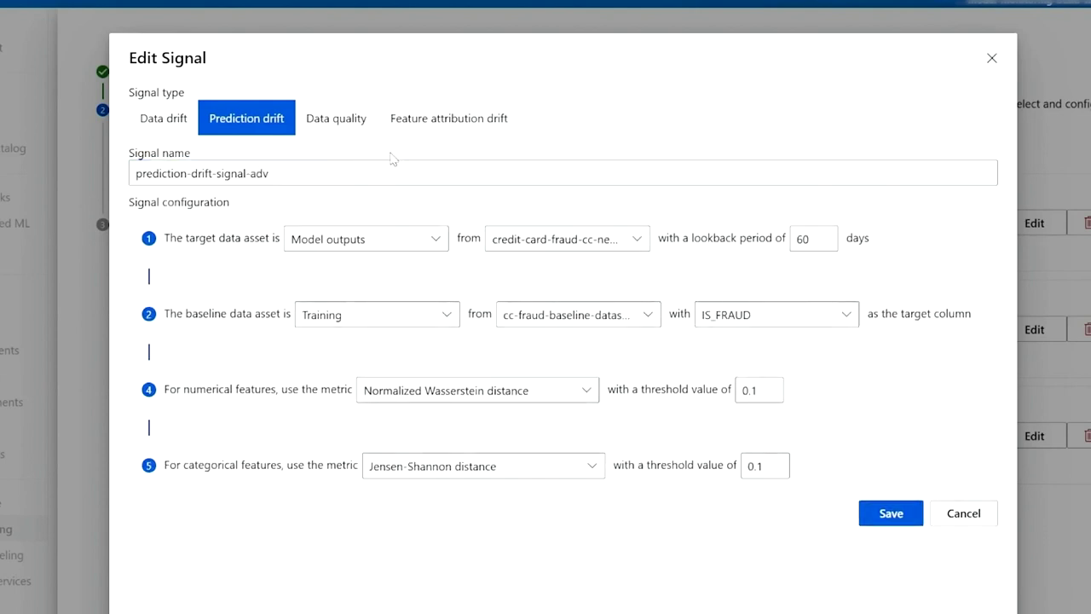
click(888, 516)
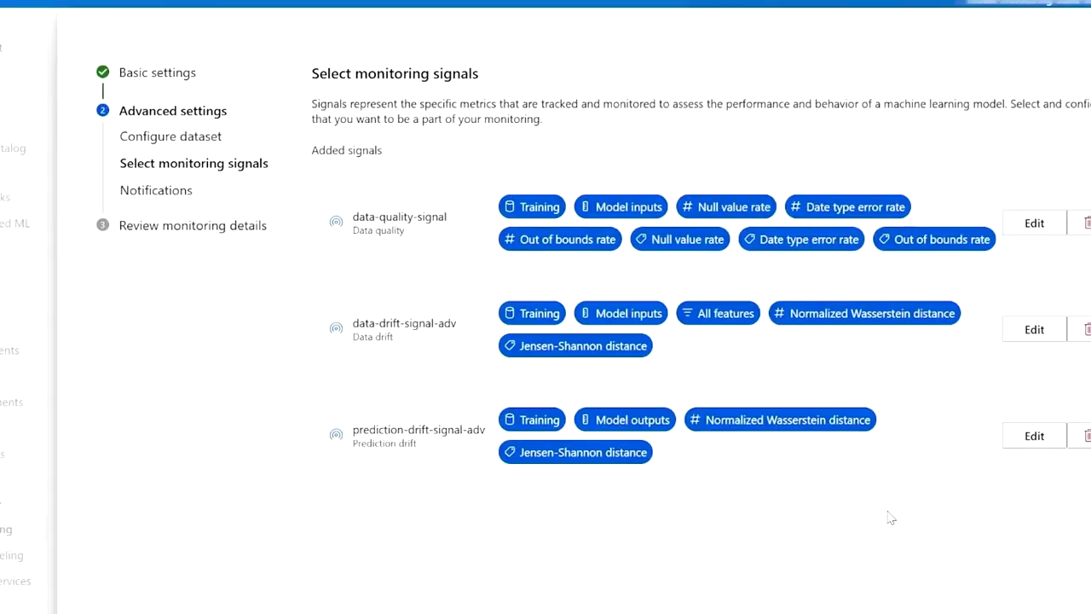
Edit the data quality signal and rename it data-quality-signal-adv
click(1016, 228)
click(535, 173)
text(-adv)
click(623, 432)
scroll(616, 436, down, 2)
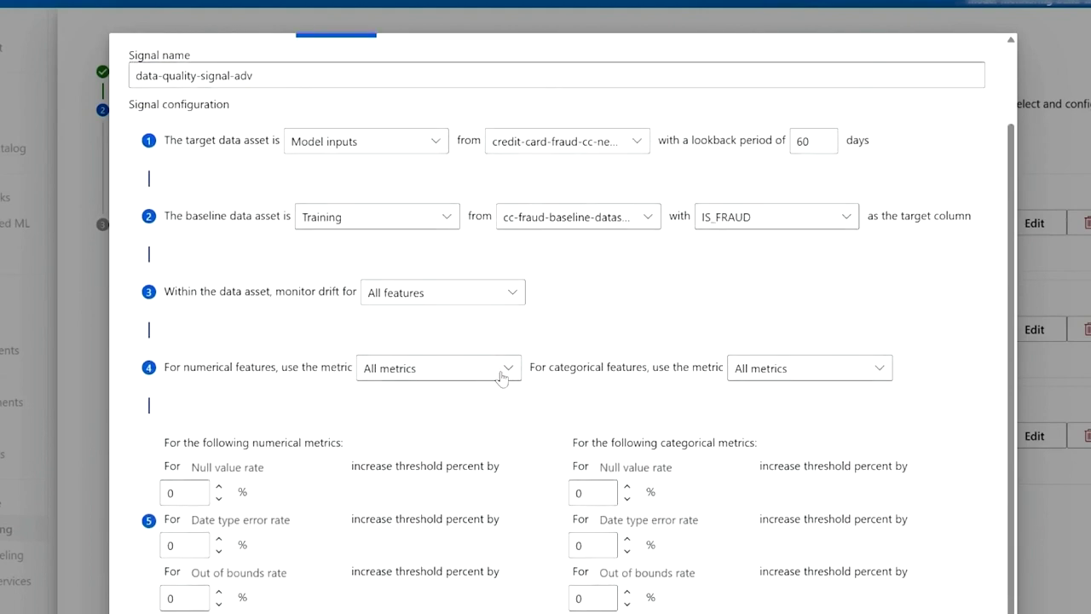
Limit the data quality metrics for numerical and categorical features to Null value rate only, and save the signal
click(501, 377)
click(372, 454)
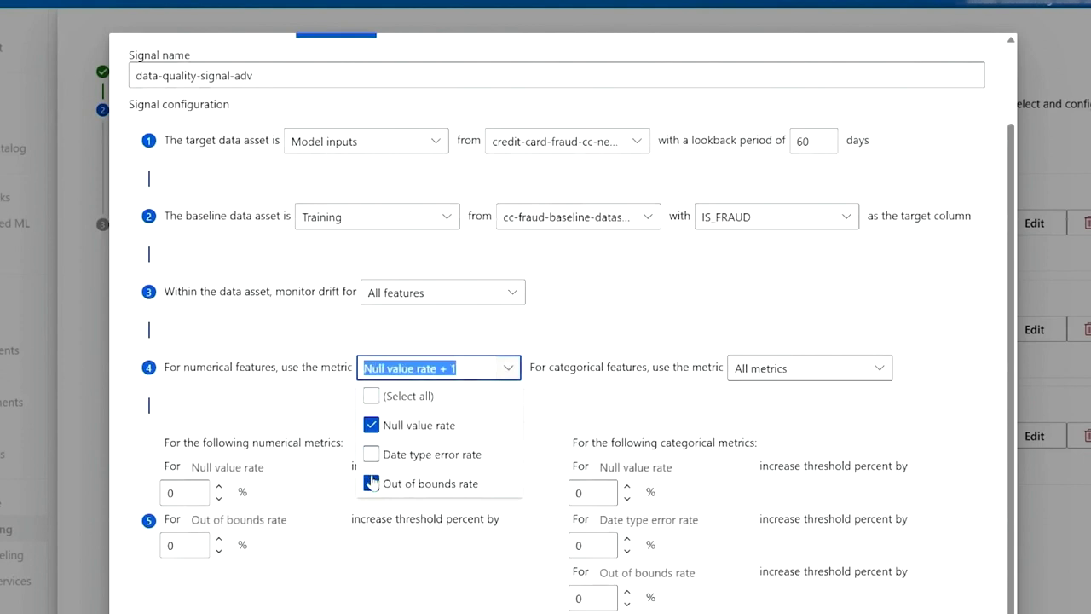
click(372, 482)
click(861, 371)
click(742, 454)
click(743, 482)
scroll(742, 482, up, 1)
click(708, 402)
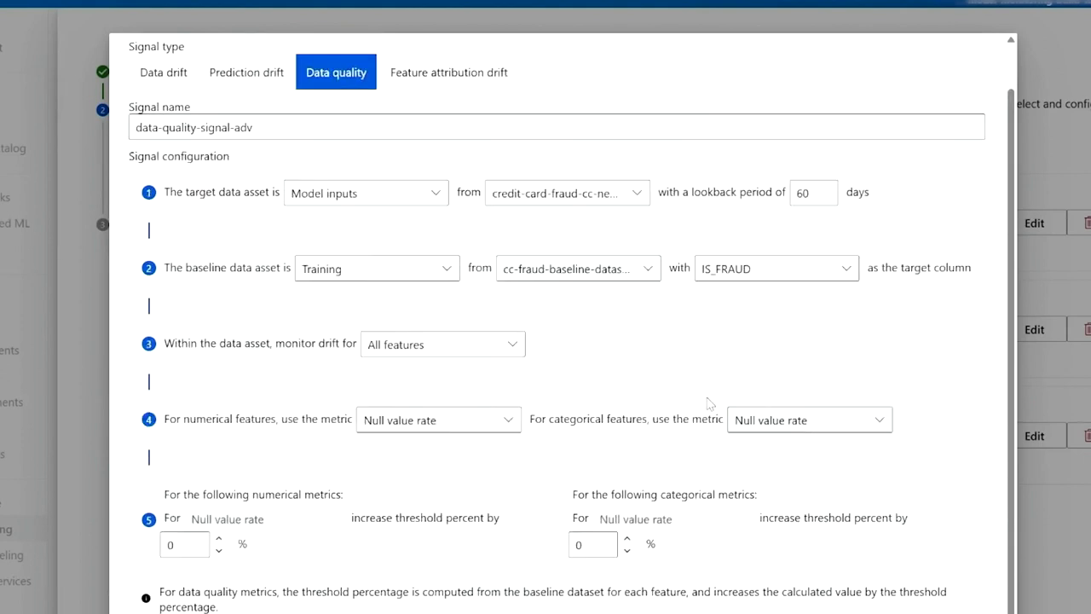
click(862, 613)
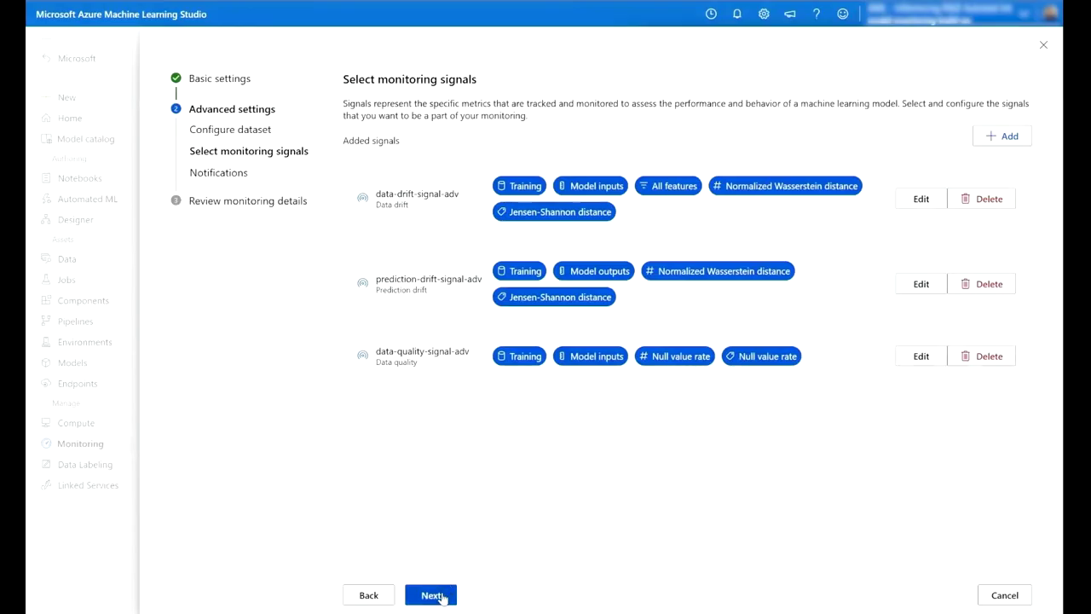
Accept the signals and email notifications, review the monitoring details, and create cc-fraud-advanced-monitor
click(434, 594)
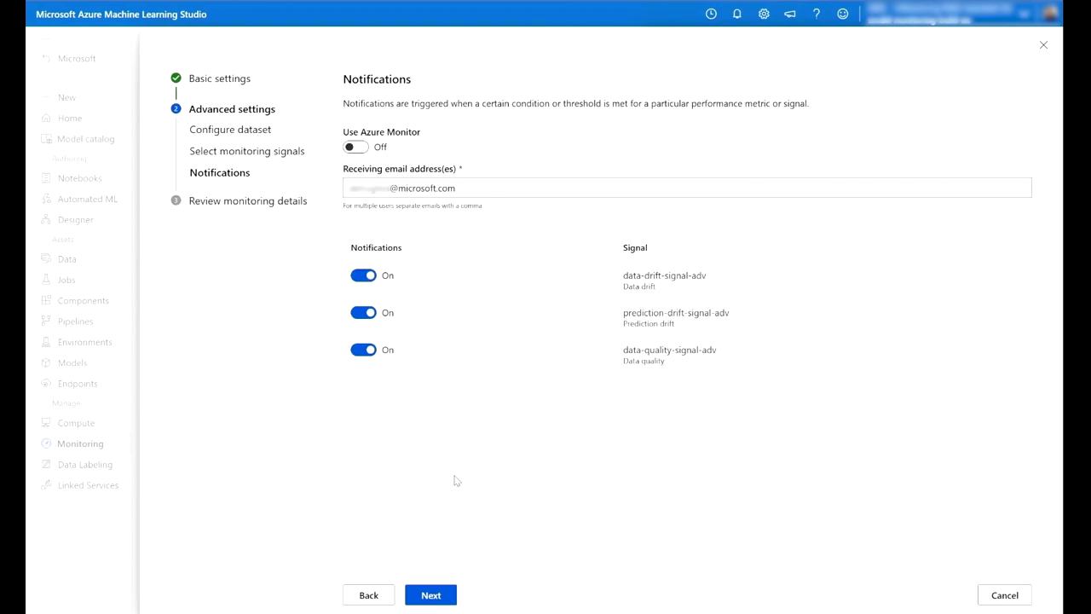
click(426, 594)
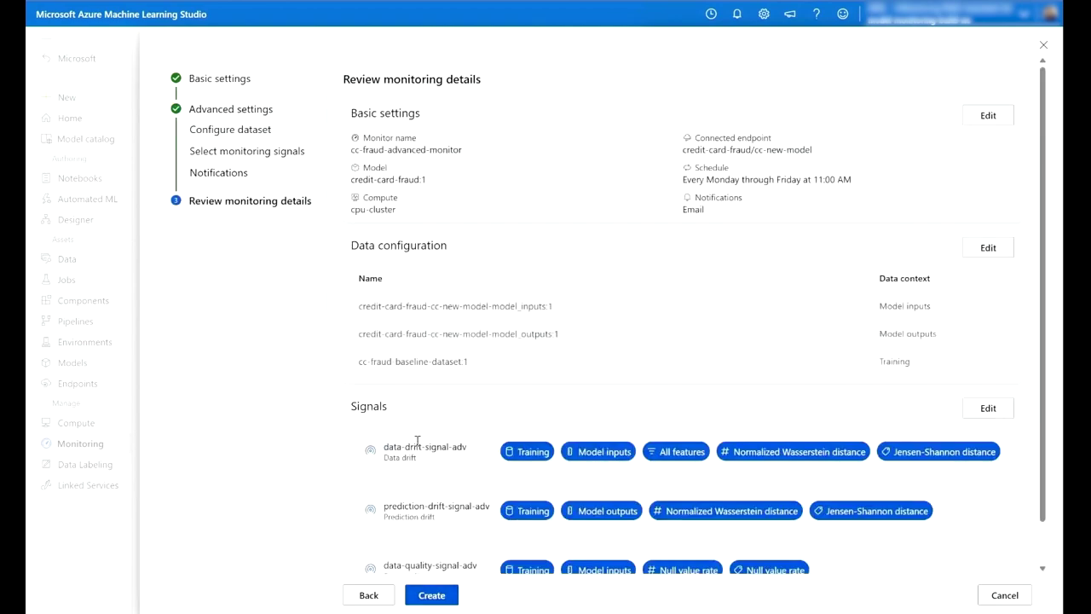
scroll(390, 426, down, 1)
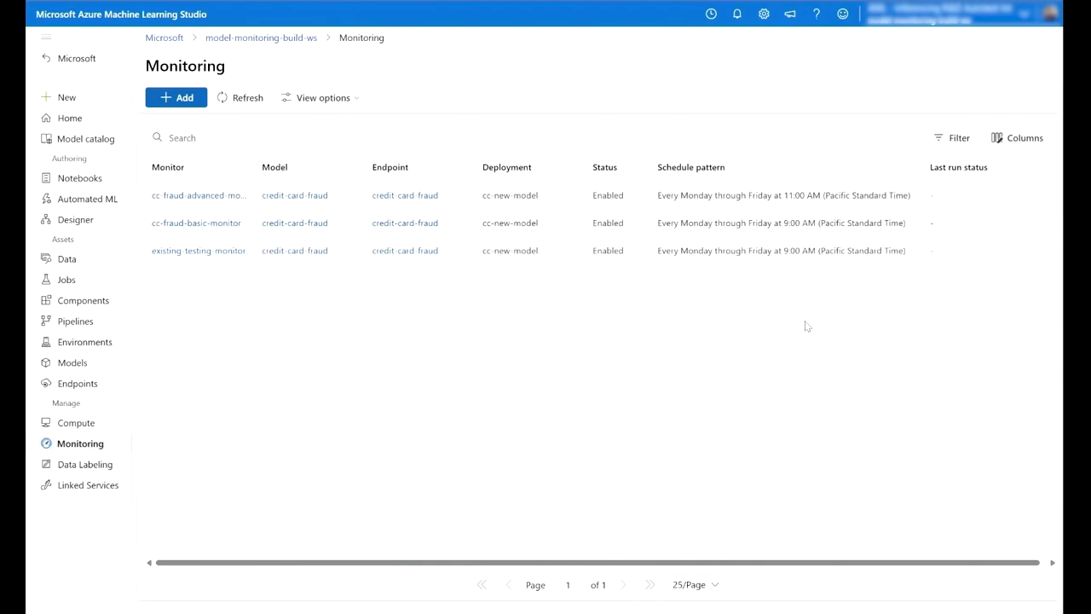
Open cc-fraud-advanced-monitor, follow the TRANSACTIONAMOUNTUSD notification, and show the feature's data drift over one month
click(223, 198)
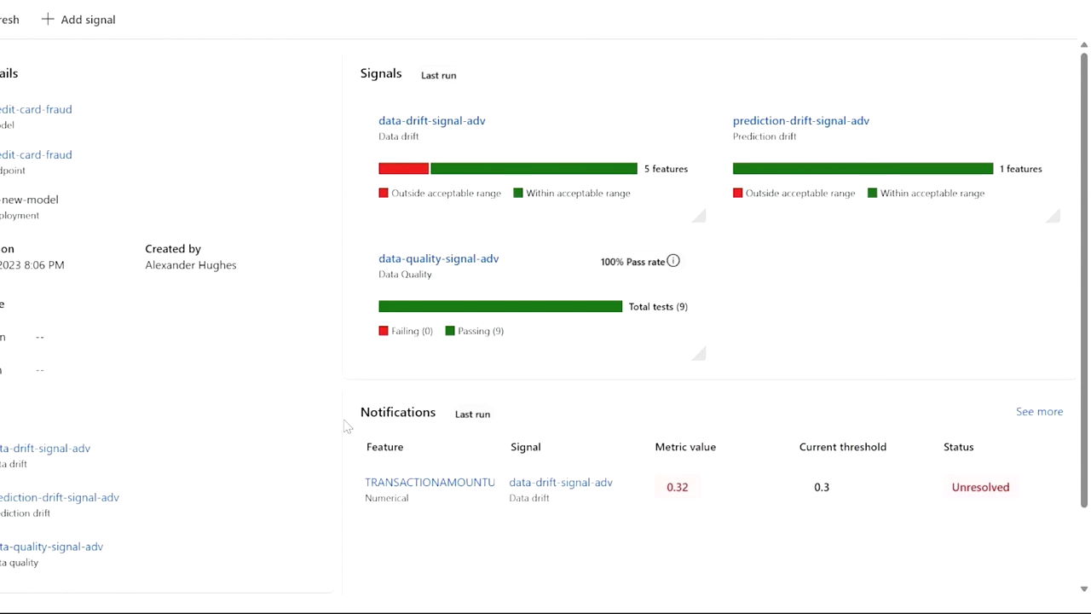
click(401, 484)
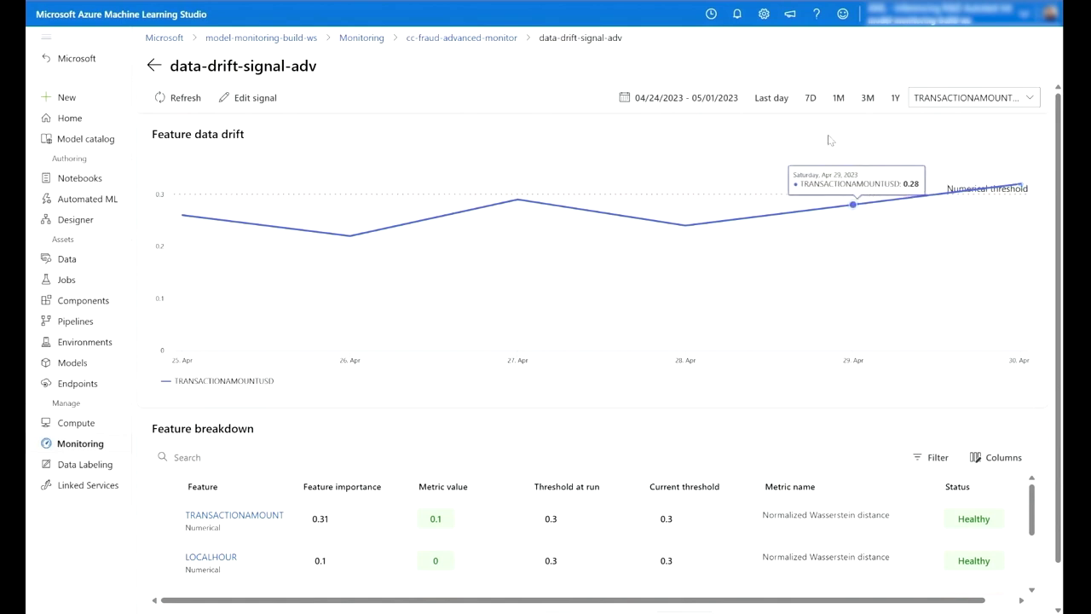
click(837, 98)
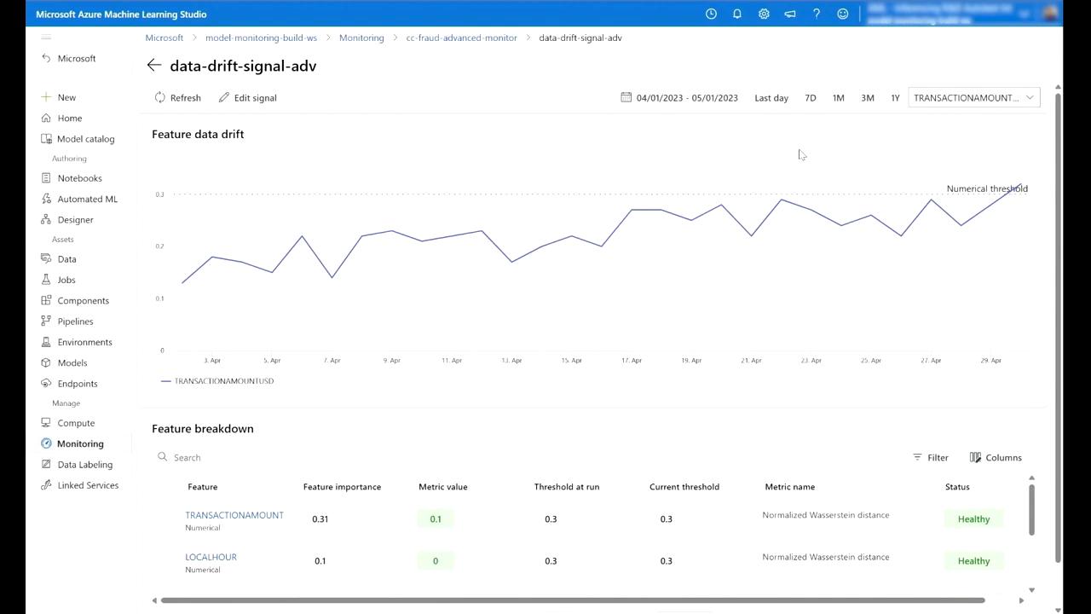
Find TRANSACTIONAMOUNTUSD among the drift signal's features and open its detailed breakdown to compare baseline and target distributions
scroll(622, 545, down, 1)
scroll(622, 533, down, 1)
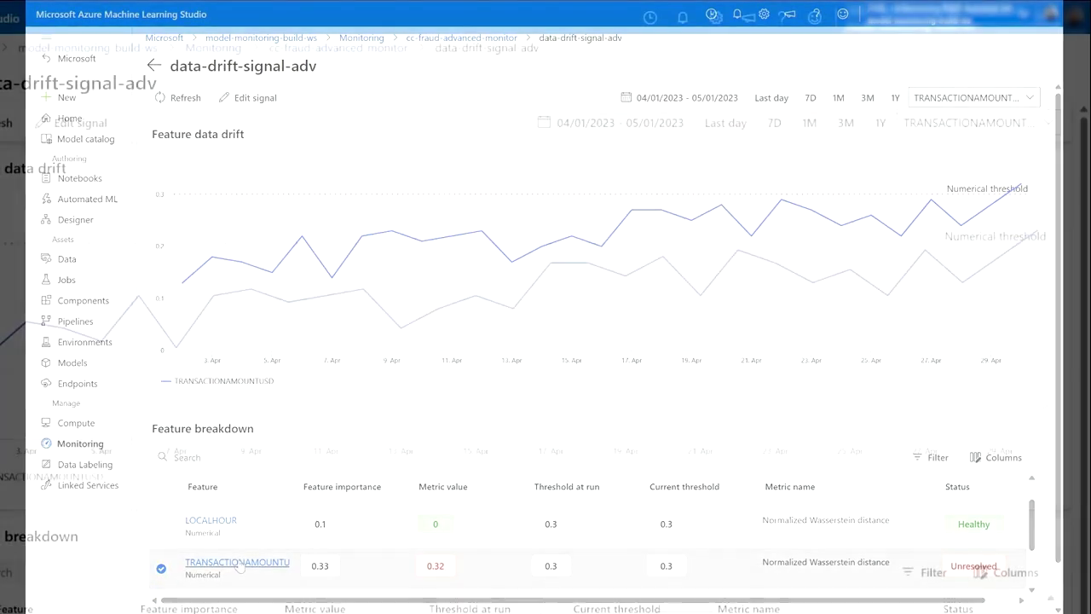
click(239, 564)
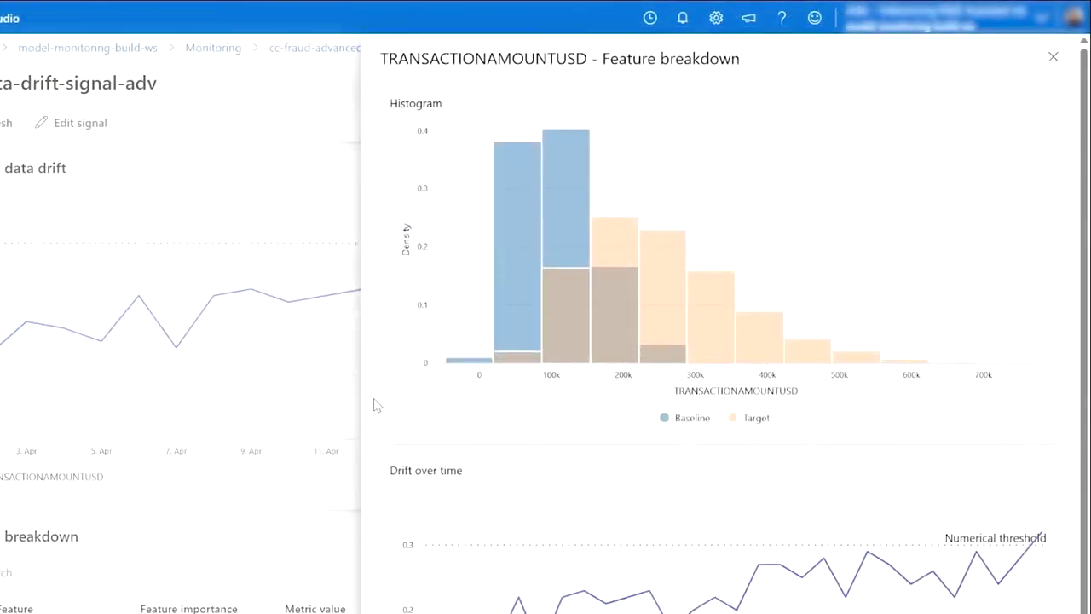
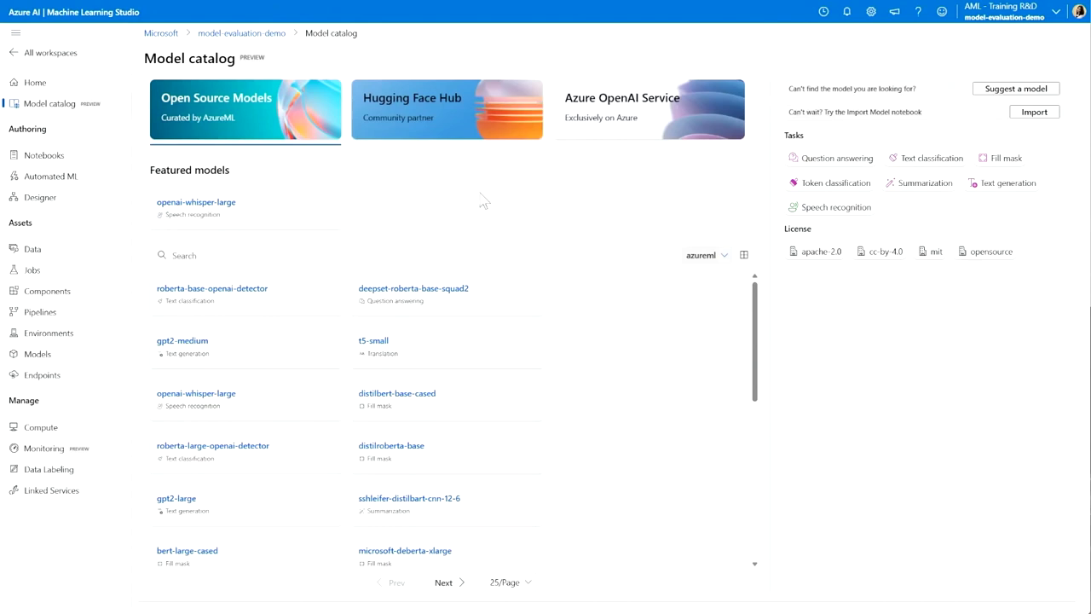
Filter the model catalog to question answering models and open distilbert-base-cased-distilled-squad
click(811, 161)
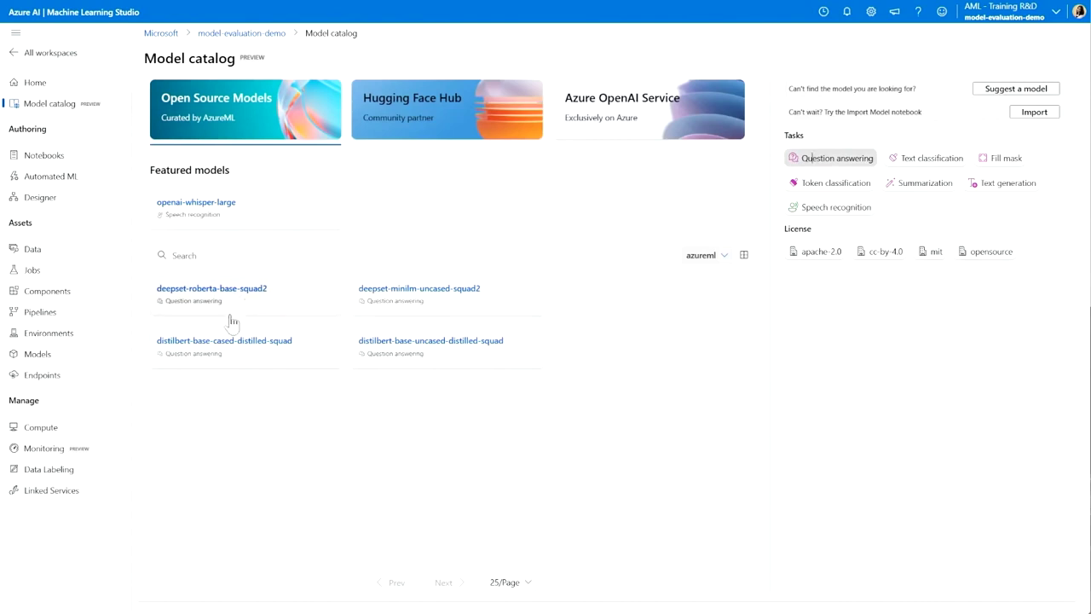
click(225, 345)
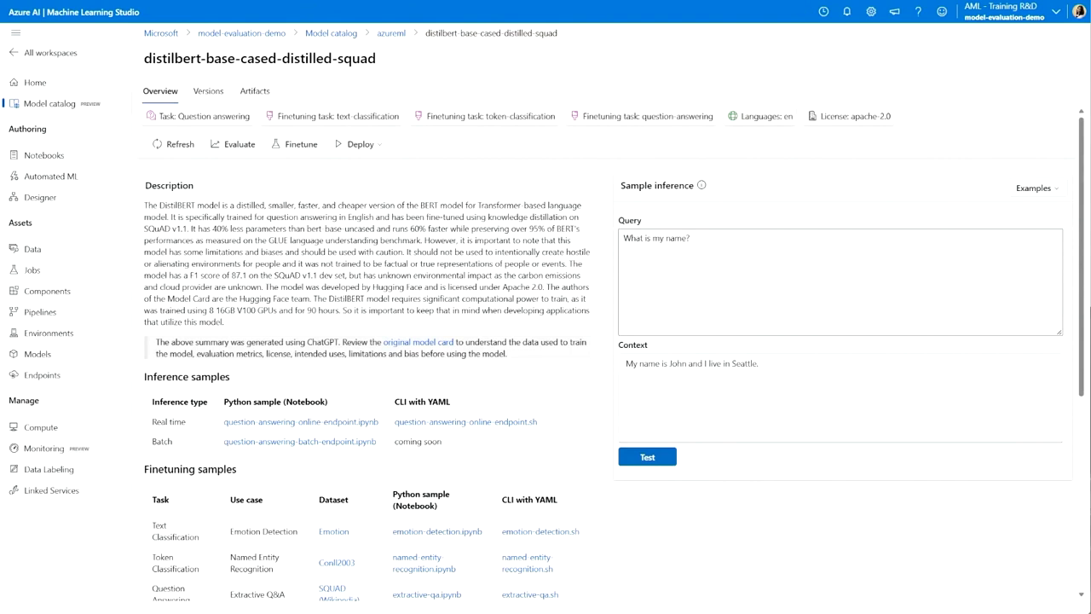
Test the model's sample inference with the query "Who is Harry Potter?" and a context paragraph describing the fictional character
drag(692, 239, 619, 256)
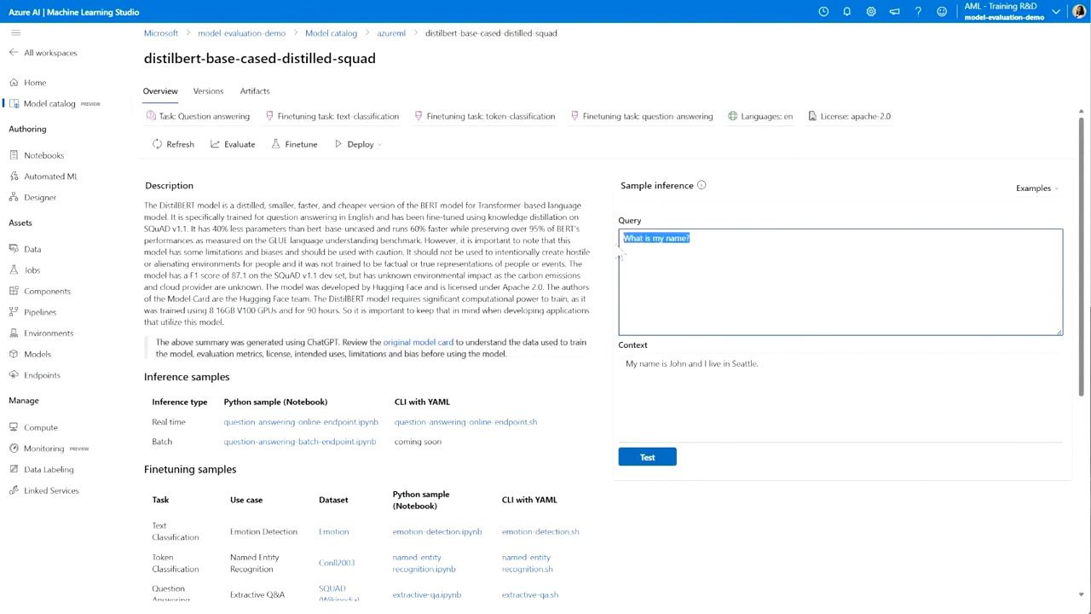
text(Who is Harry)
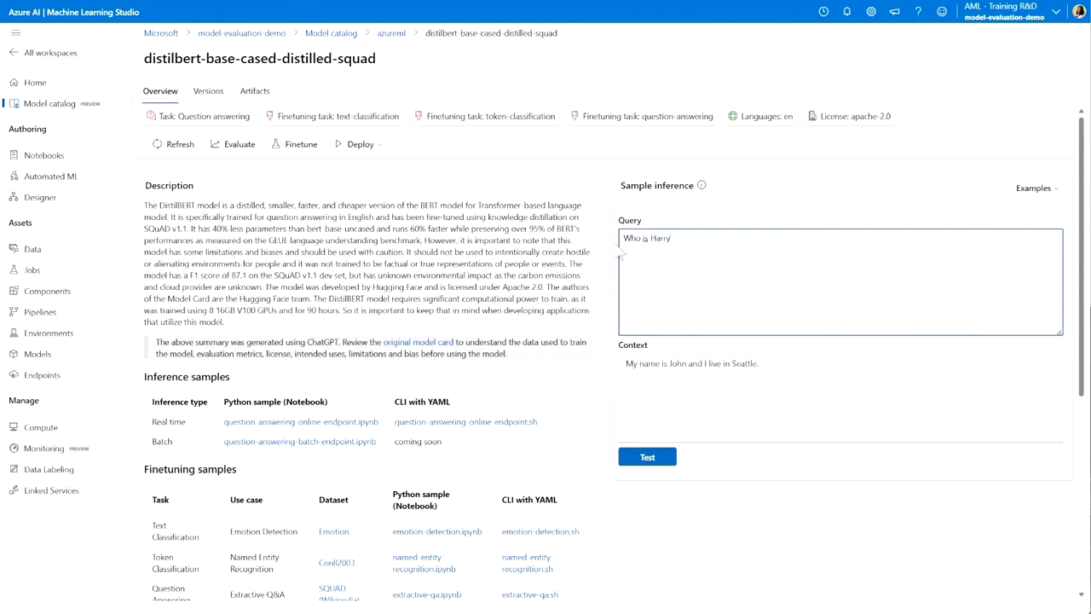
text( Potter?)
drag(760, 363, 626, 364)
text(Harry James Potter is a fictional character and the titular protagonist in J. K. Rowling's series of eponymous novels. The majority of the books' plot covers seven years in the life of the orphan Harry, who, on his eleventh birthday, learns he is a wizard.)
click(648, 458)
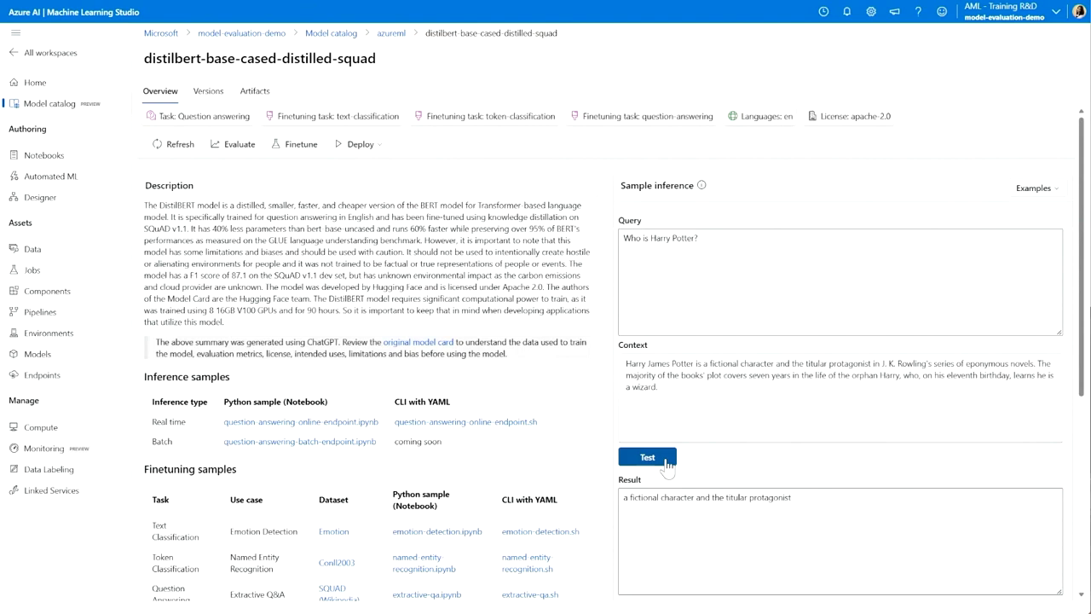
Start an evaluation of distilbert-base-cased-distilled-squad and choose the registered dataset coqa_valid as test data
click(235, 144)
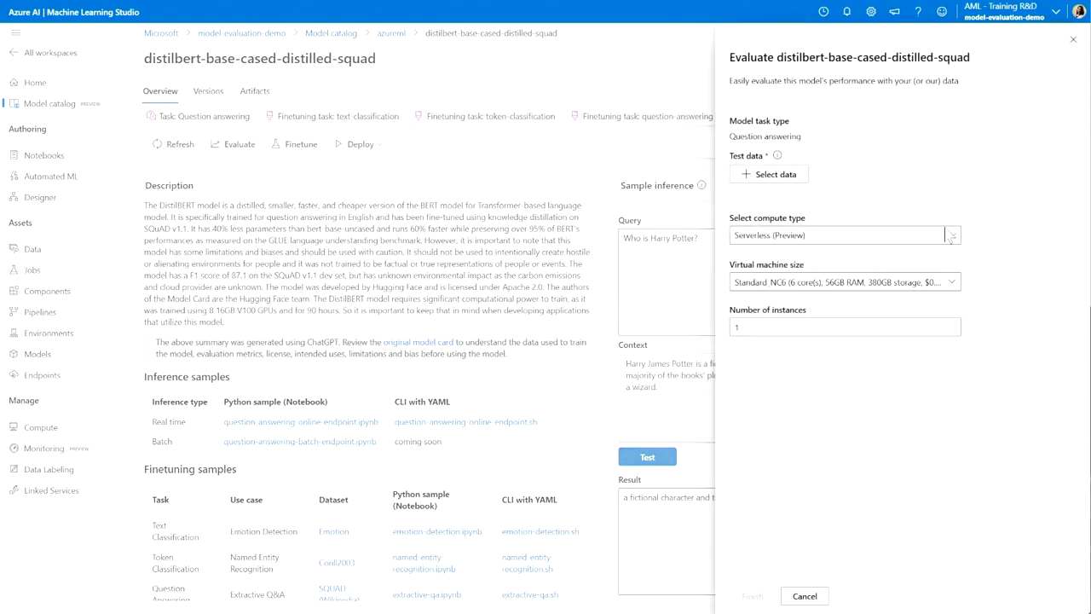
click(770, 175)
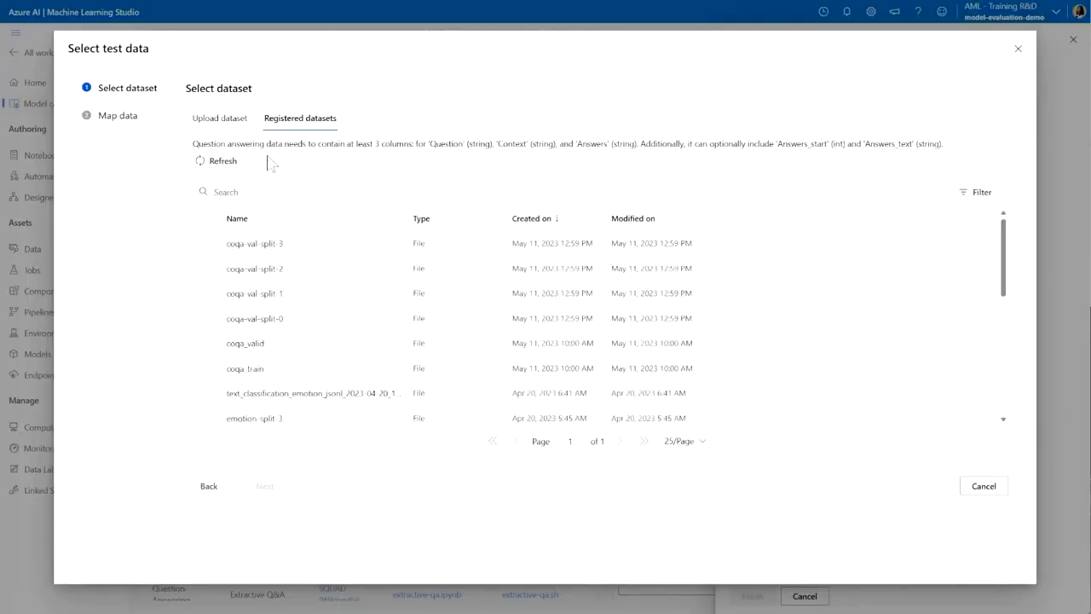
click(204, 343)
click(265, 486)
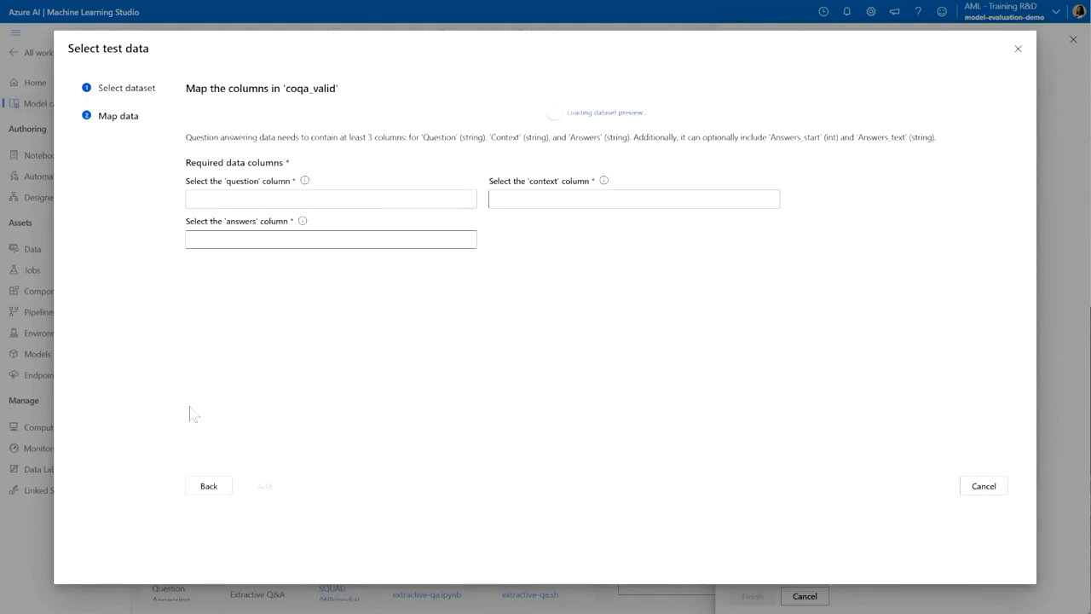
Map the test data's question, context and answers columns to the matching coqa_valid columns and submit the evaluation
click(375, 372)
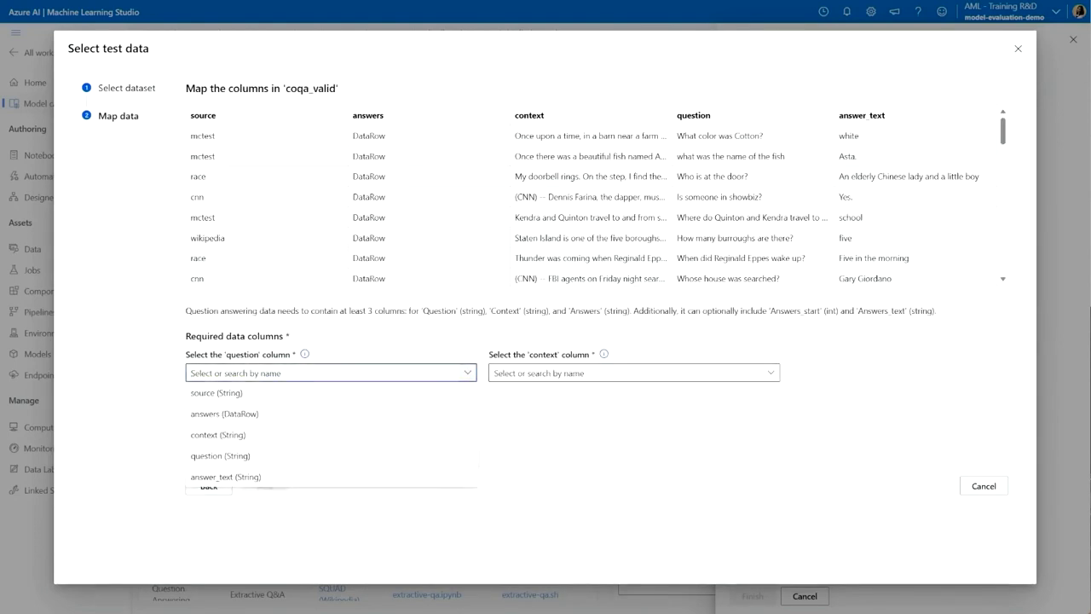
text(question)
click(528, 373)
click(545, 432)
click(333, 426)
click(247, 467)
click(264, 486)
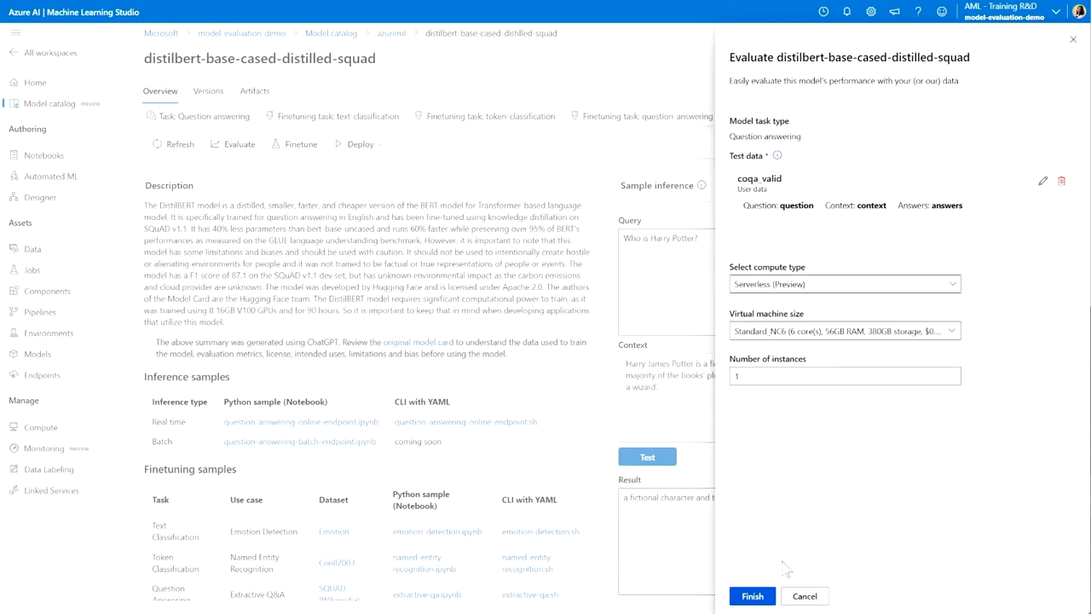
click(763, 601)
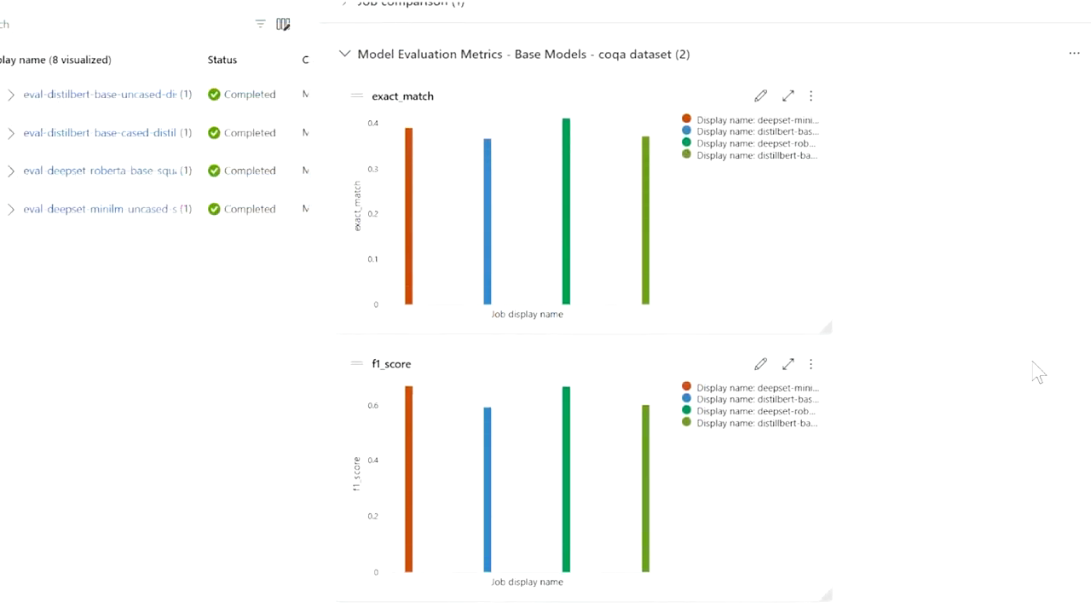
Compare the exact_match and f1_score charts of the four base models evaluated on the coqa dataset
scroll(1035, 365, down, 1)
scroll(1018, 336, up, 2)
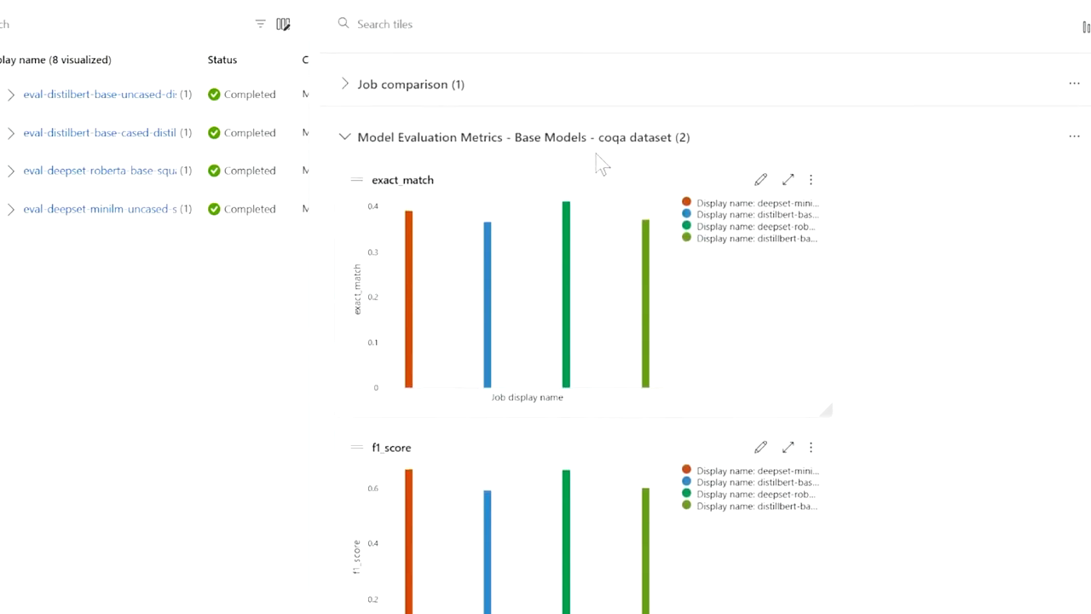
mouse_move(570, 230)
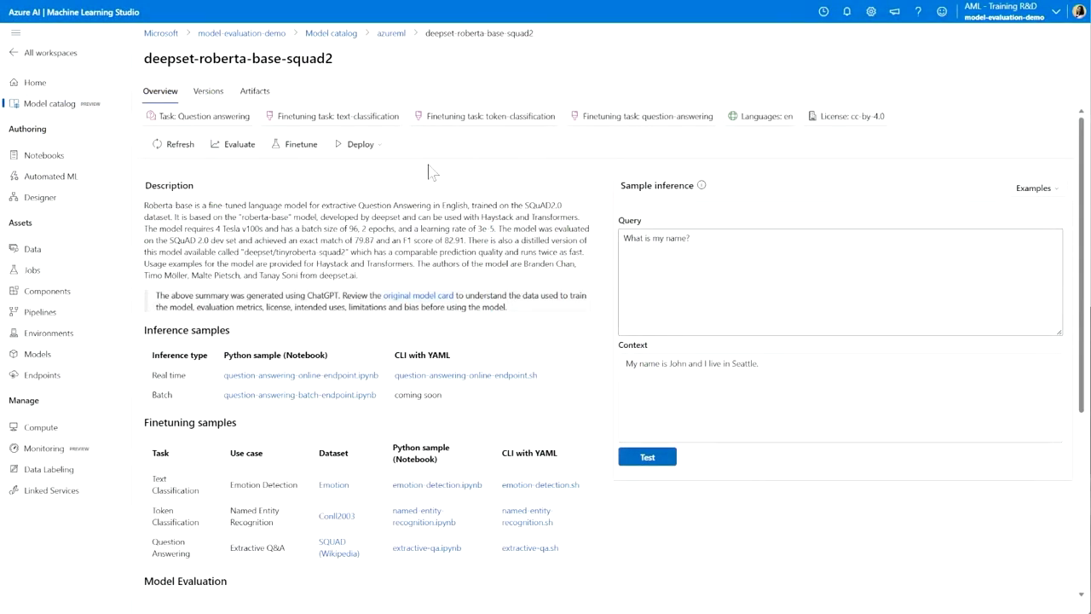
Set up fine-tuning of deepset-roberta-base-squad2 for question answering and choose the registered dataset coqa_train as training data
click(301, 145)
click(774, 135)
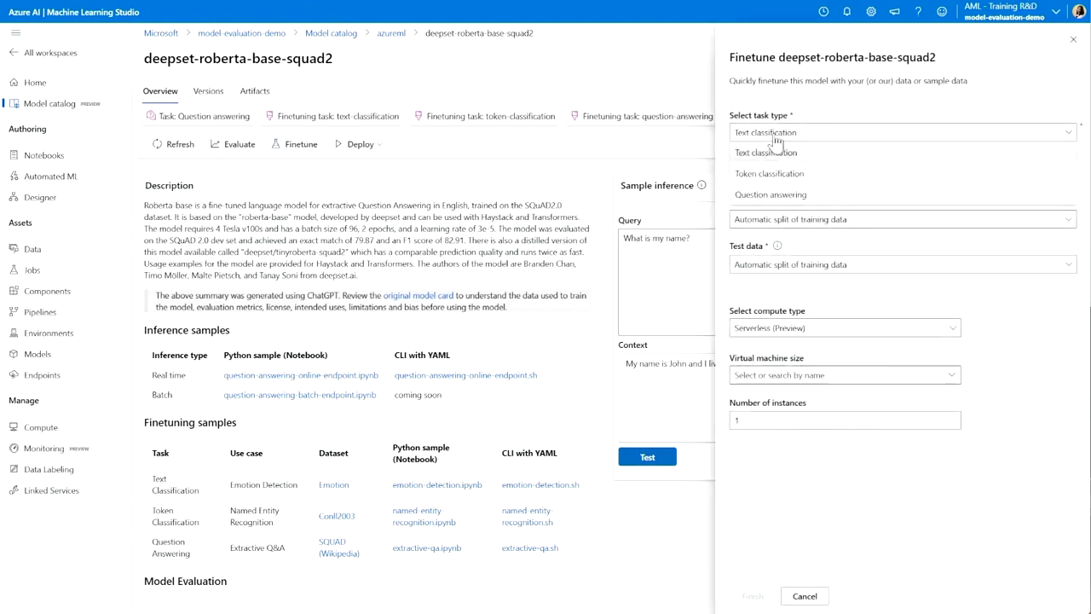
click(779, 199)
click(775, 178)
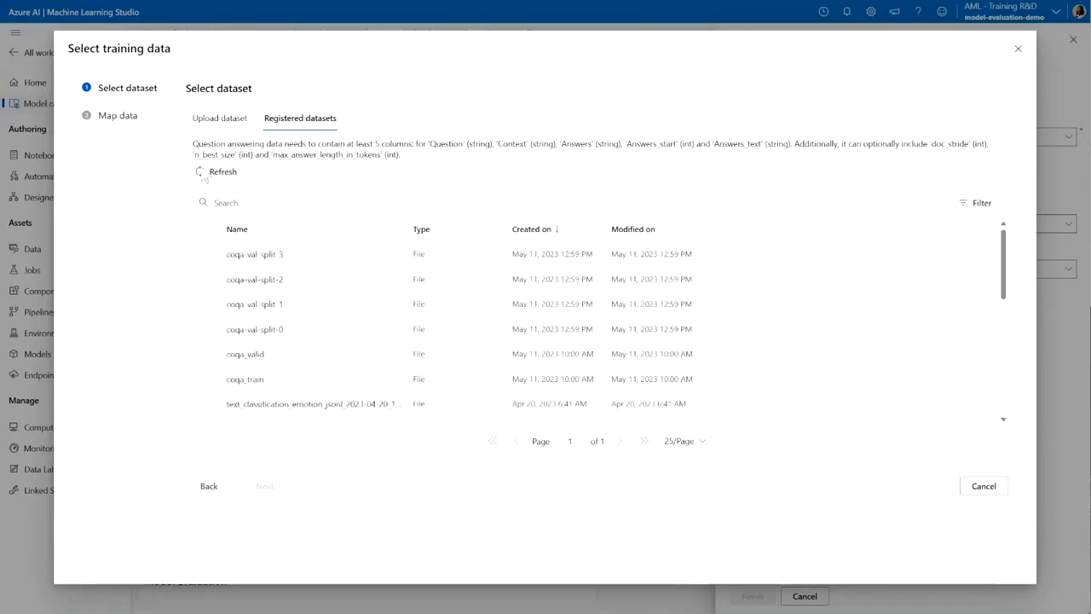
click(205, 379)
click(260, 485)
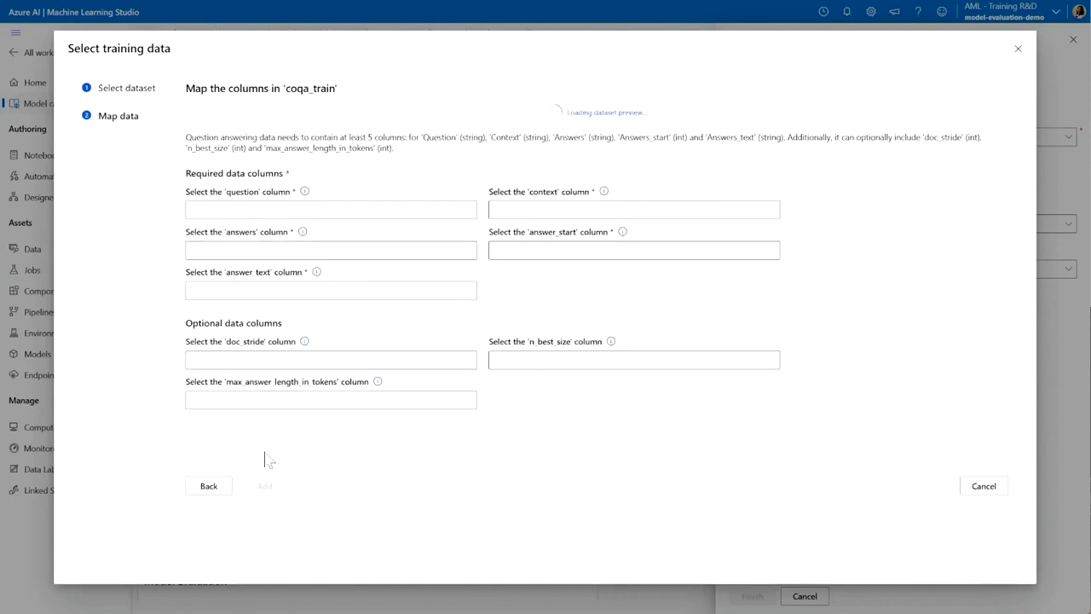
Map the question, context, answers, answer_start and answer_text columns to the same-named coqa_train columns and add the training data
click(331, 280)
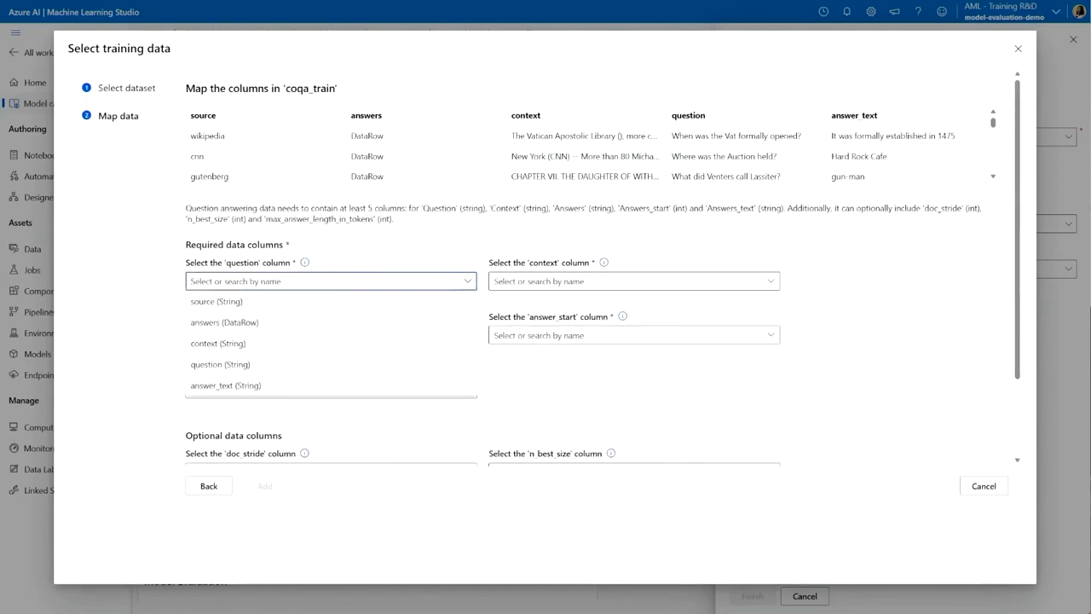
click(321, 364)
click(596, 280)
click(529, 343)
click(330, 335)
click(414, 376)
click(634, 335)
text(answer_start)
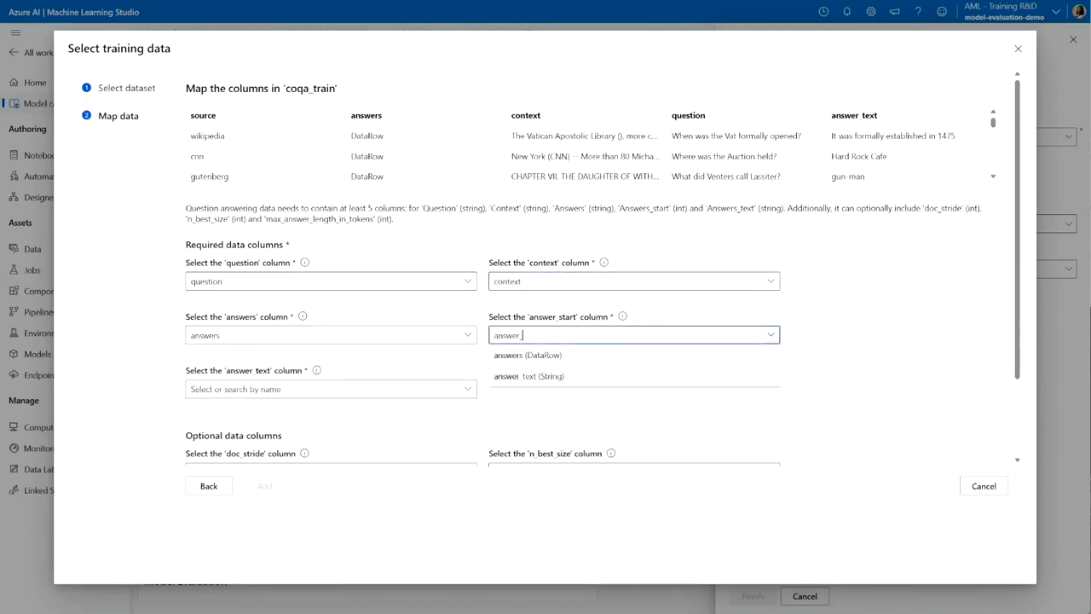
click(331, 389)
text(answer_)
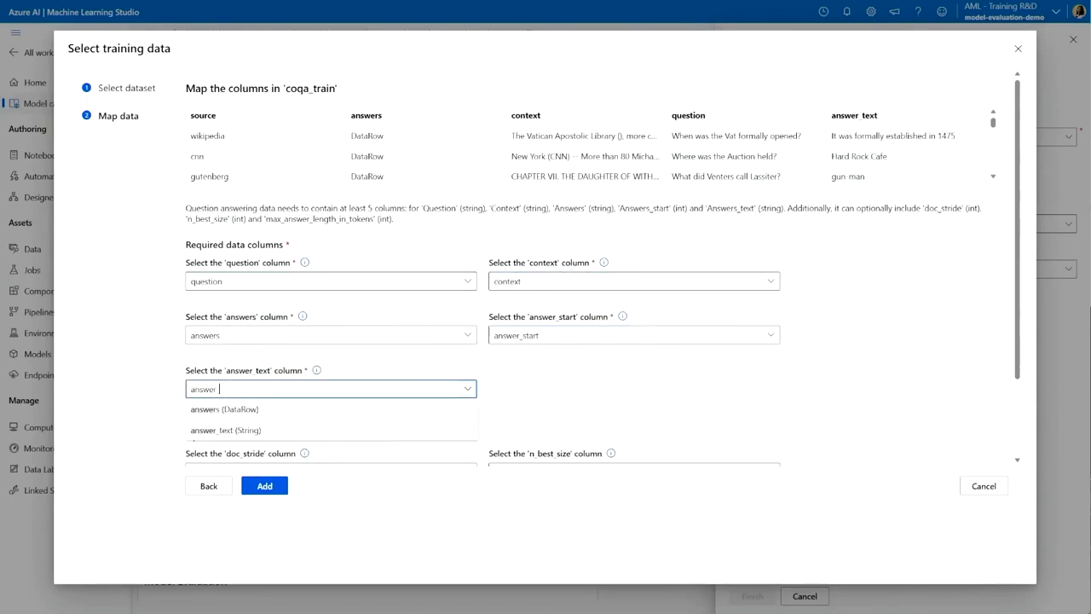
text(text)
key(Return)
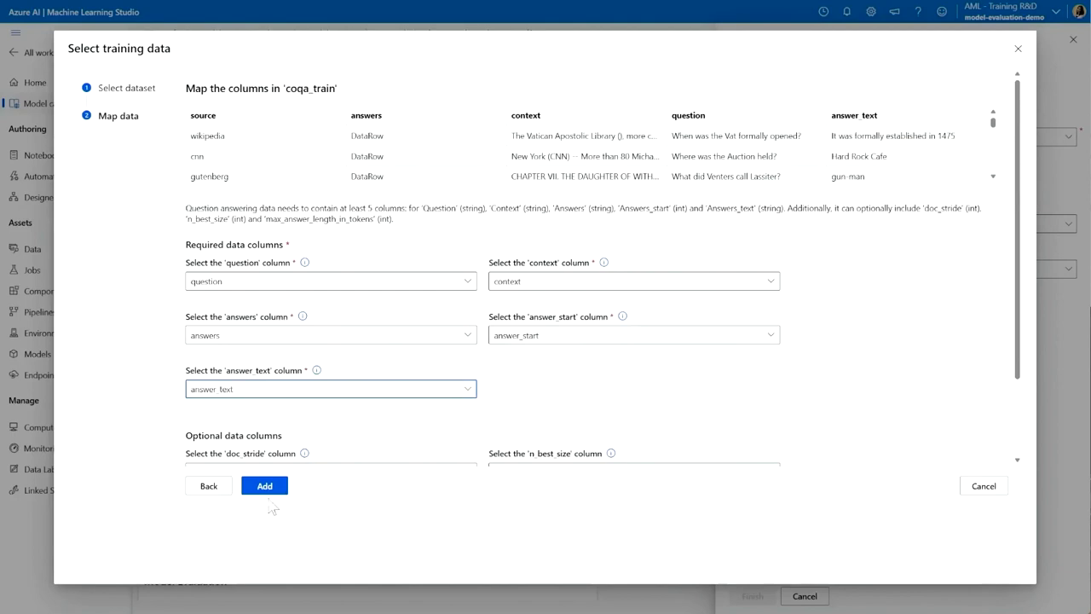
click(267, 487)
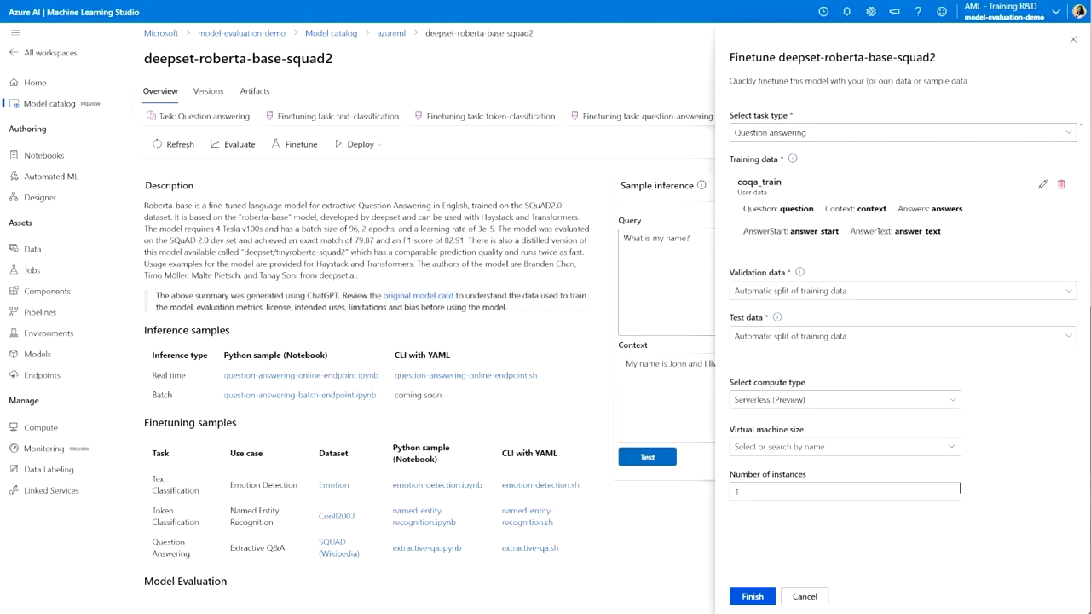
Keep the automatic split of training data for both validation and test data, and submit the fine-tuning job
click(874, 293)
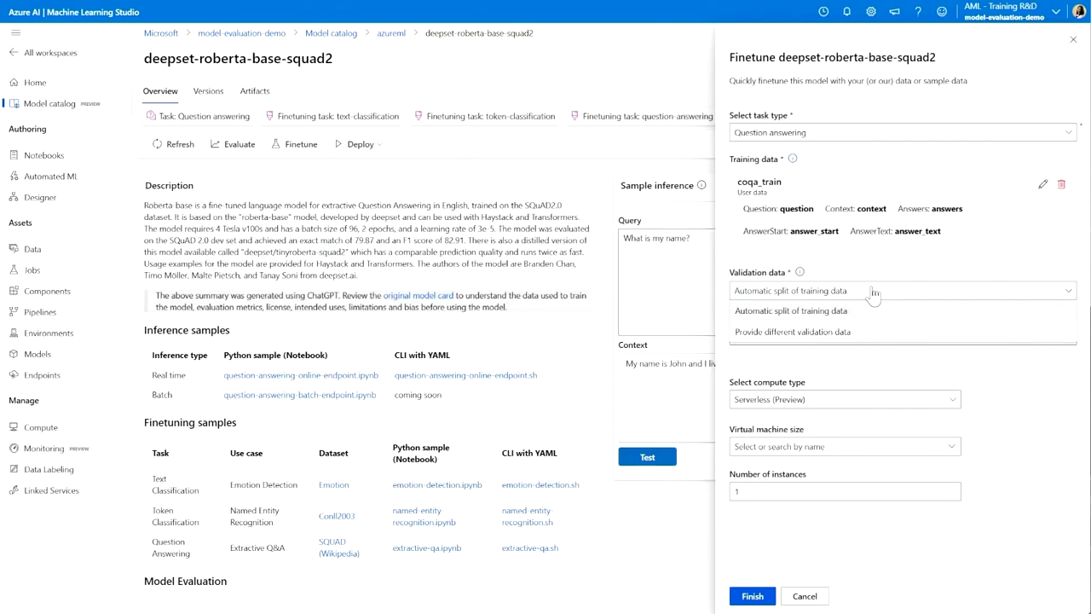
click(870, 311)
click(850, 339)
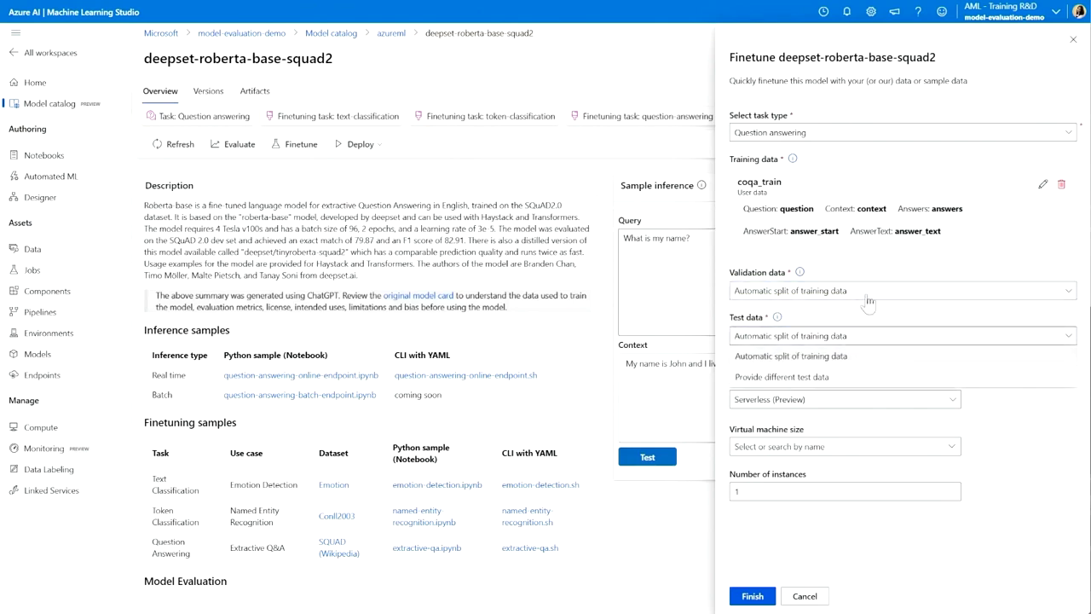
click(861, 331)
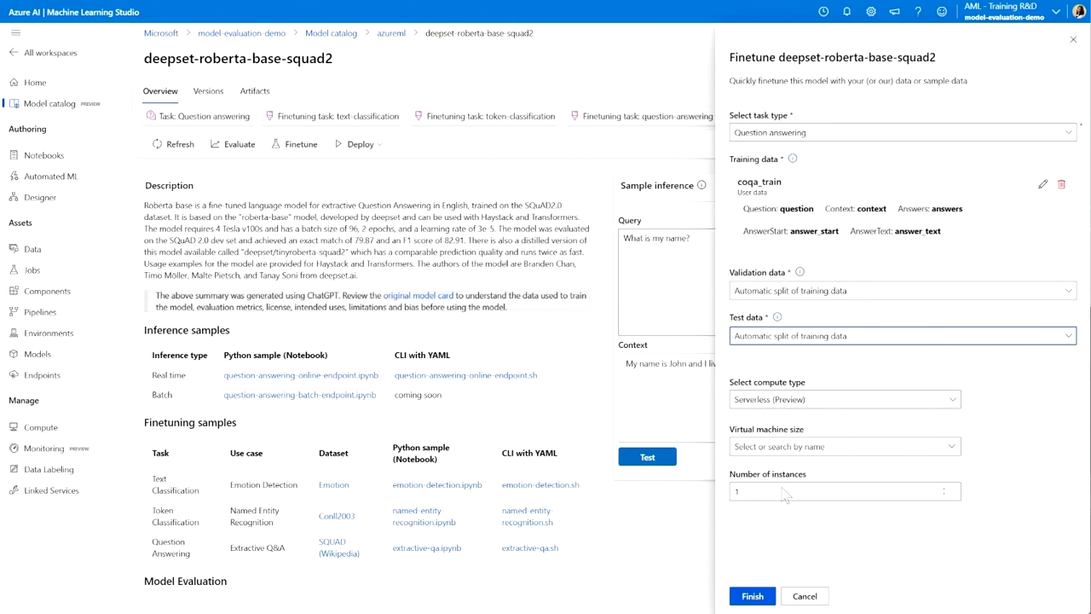
click(752, 597)
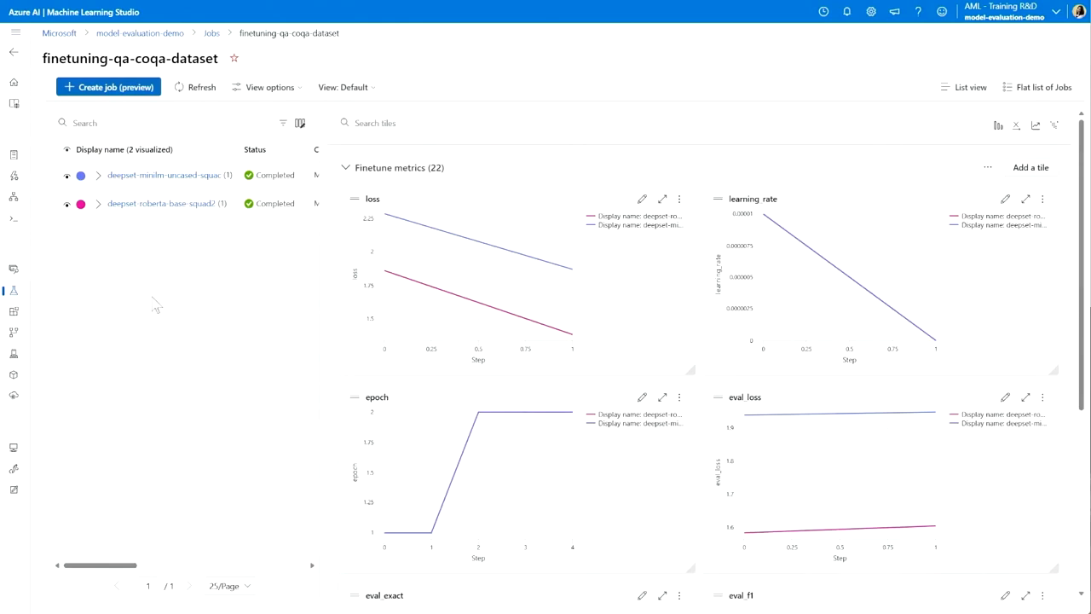
Deploy deepset-roberta-base-squad2 to the new endpoint model-evaluation-demo-vtknf with three Standard_DS2_v2 instances, and check the deployment notification
click(175, 205)
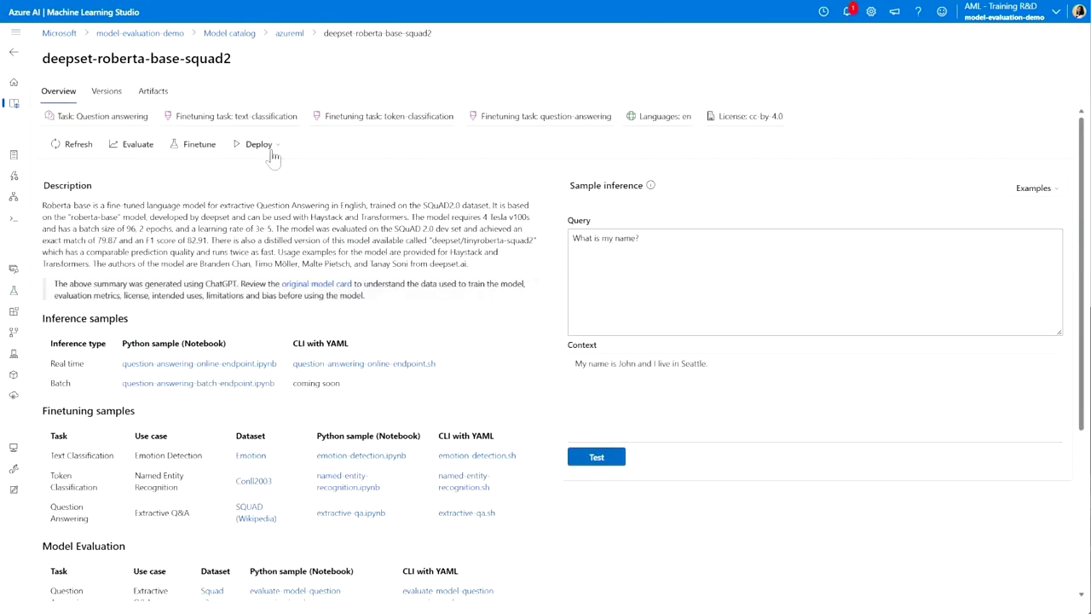
click(256, 144)
click(271, 170)
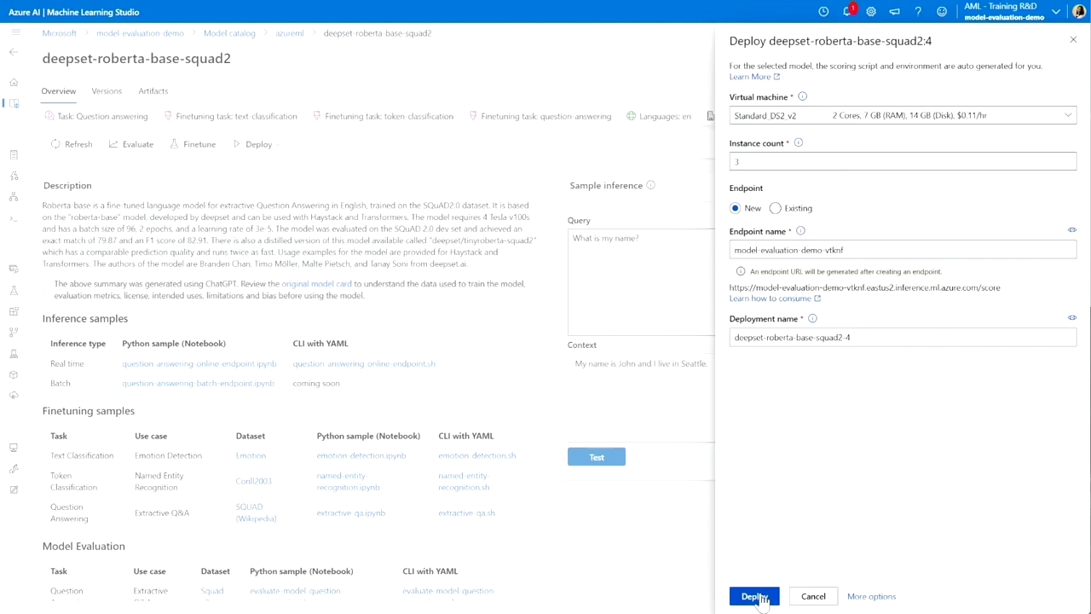
click(761, 598)
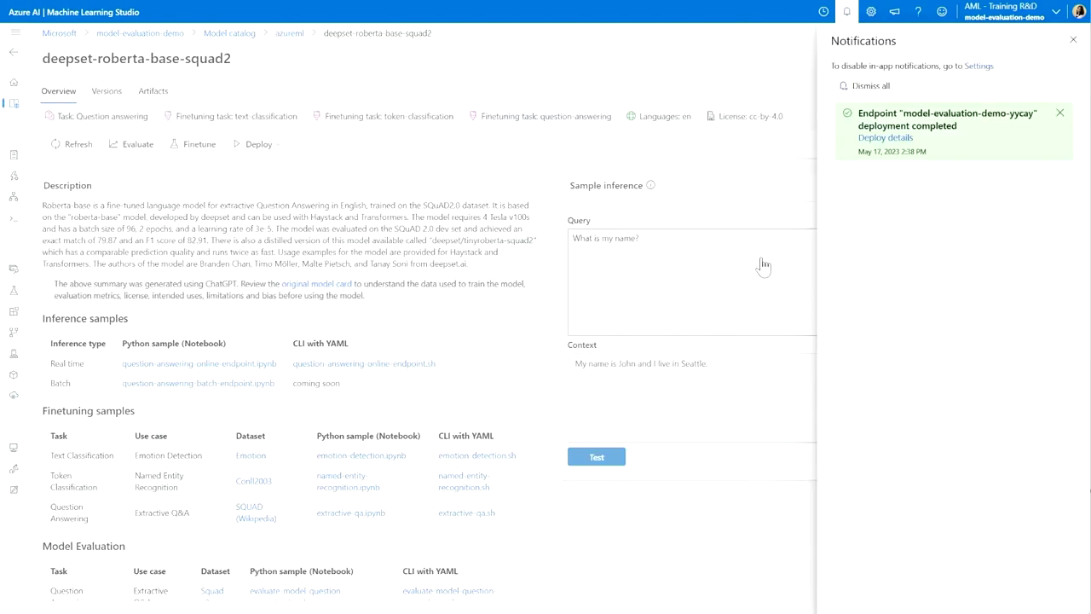
click(847, 12)
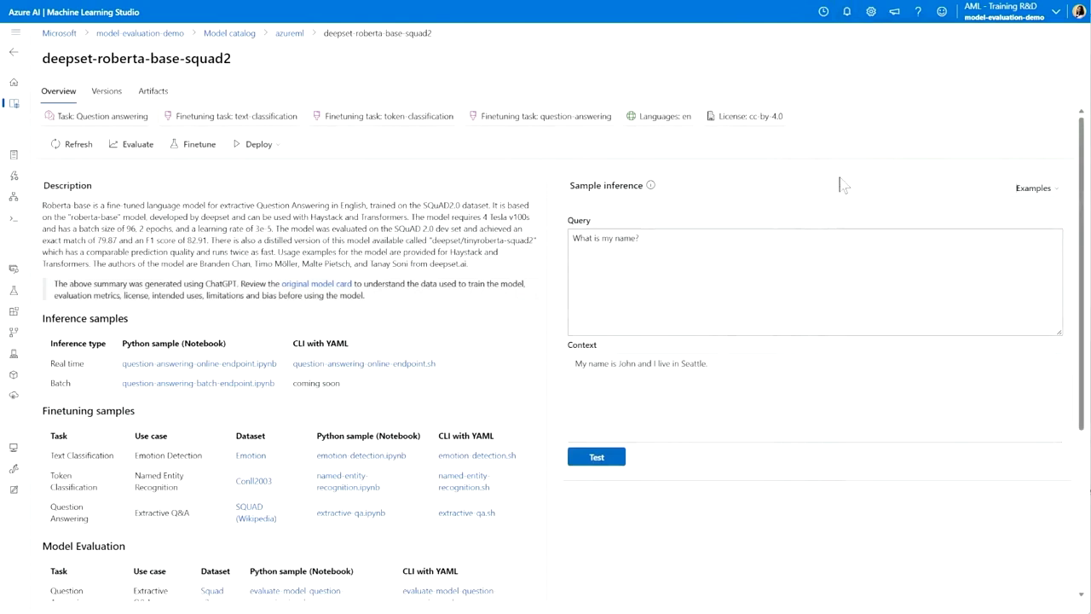